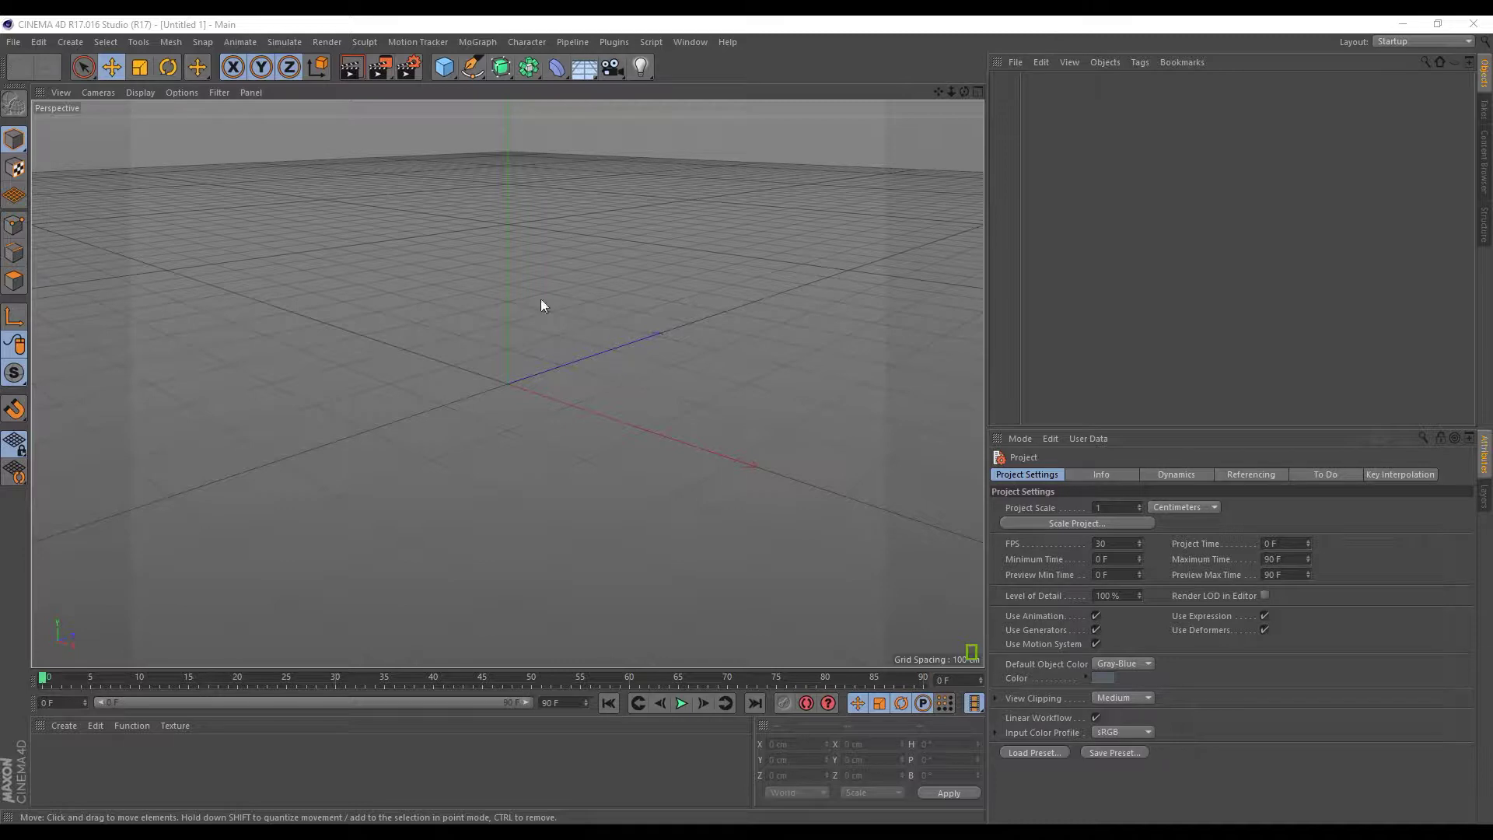
click(444, 67)
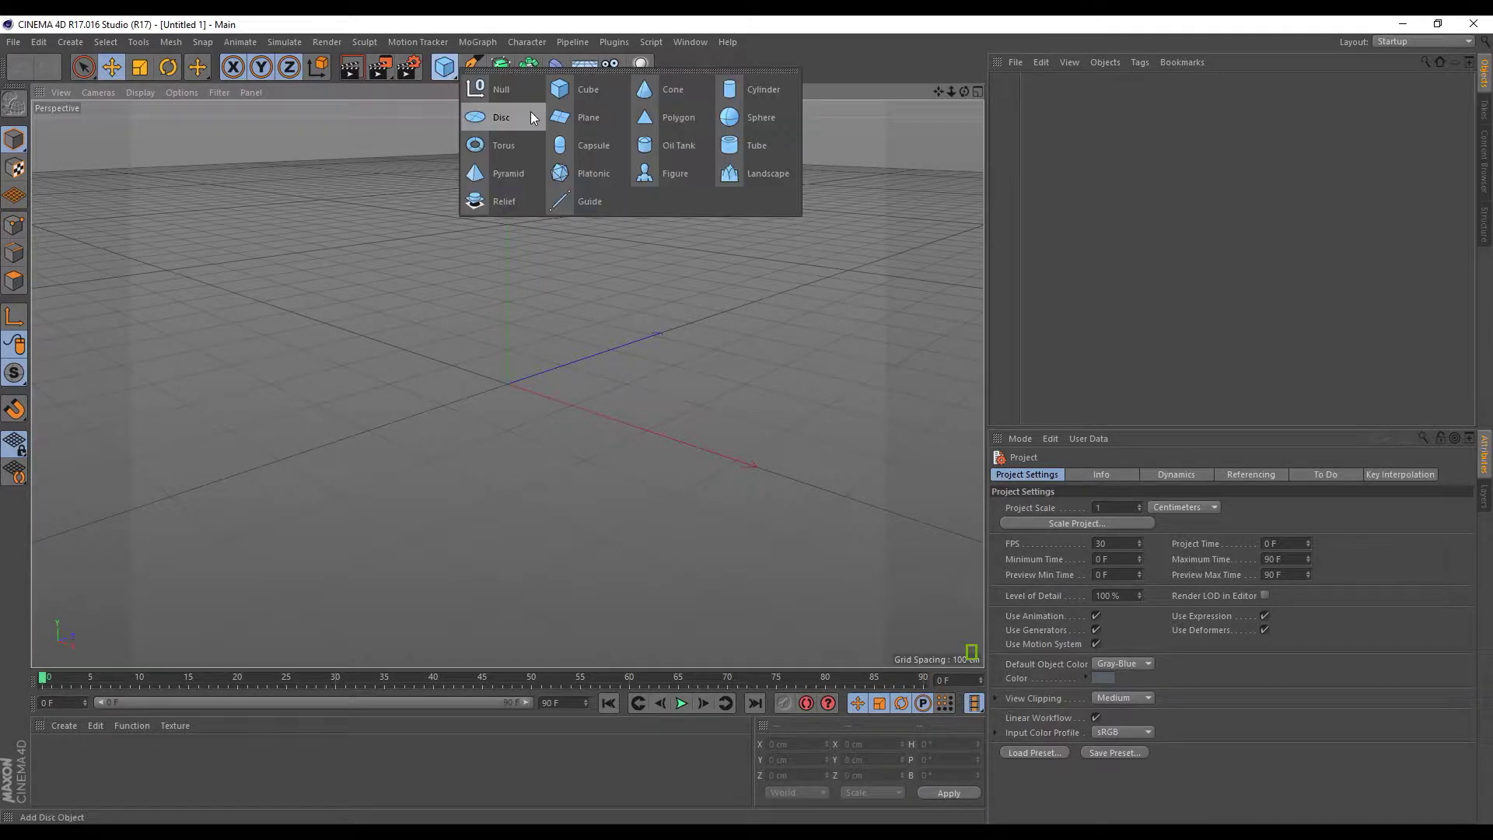
click(839, 30)
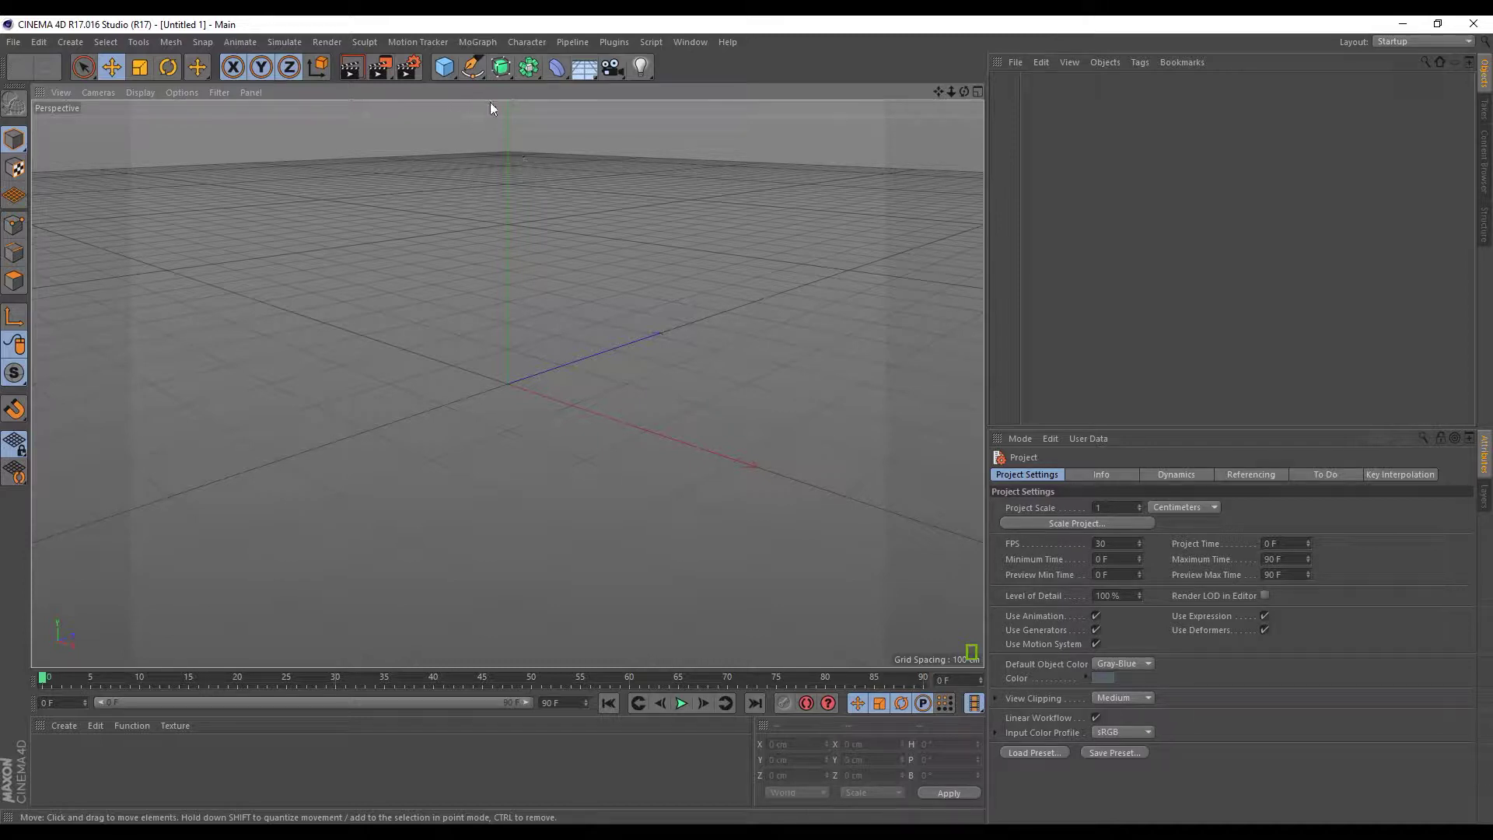
click(473, 69)
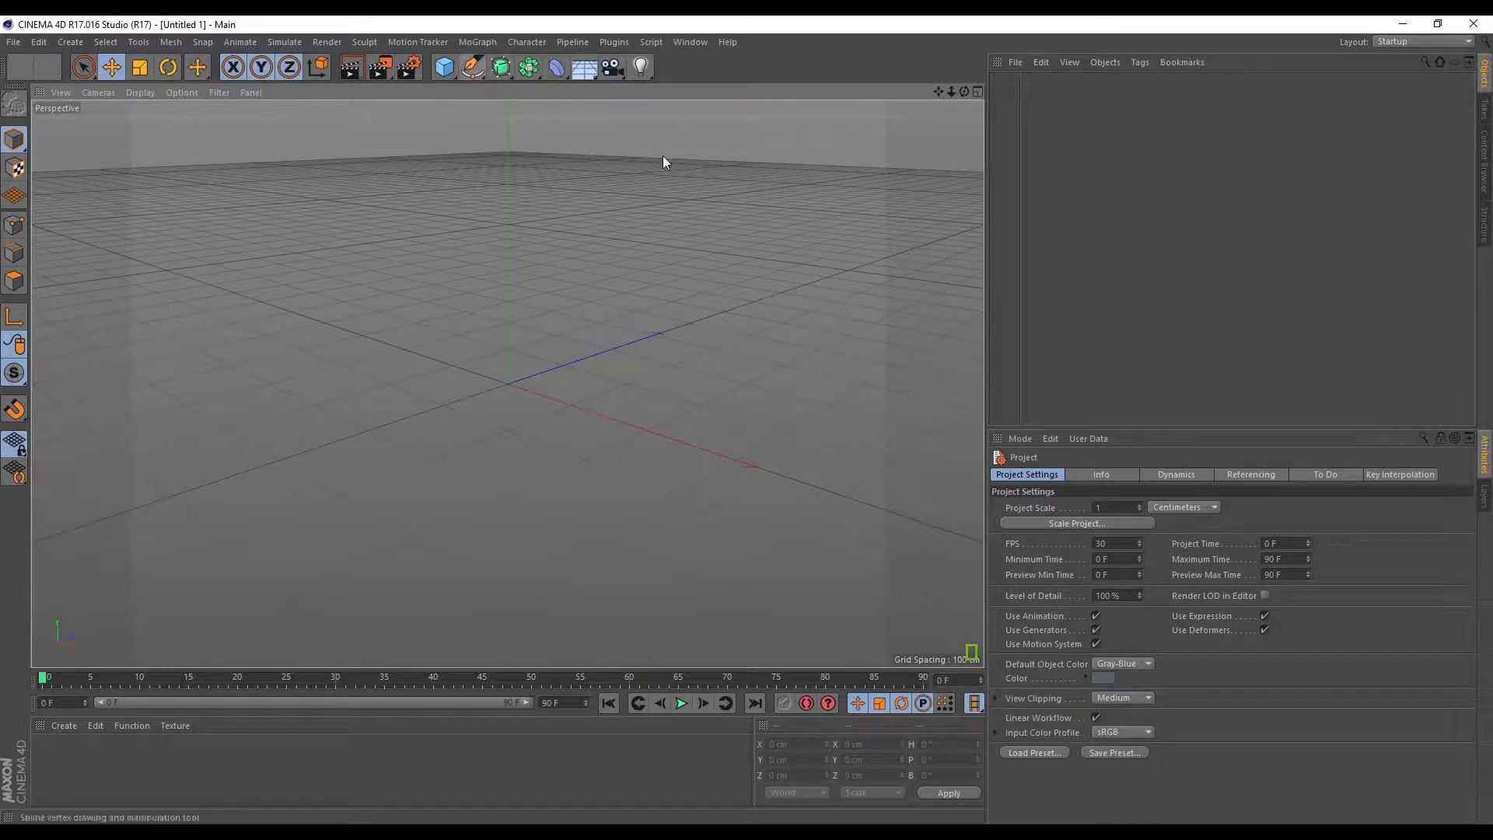
- Switch to a full-size Front view and activate the Pen tool for drawing a Bezier spline
click(978, 92)
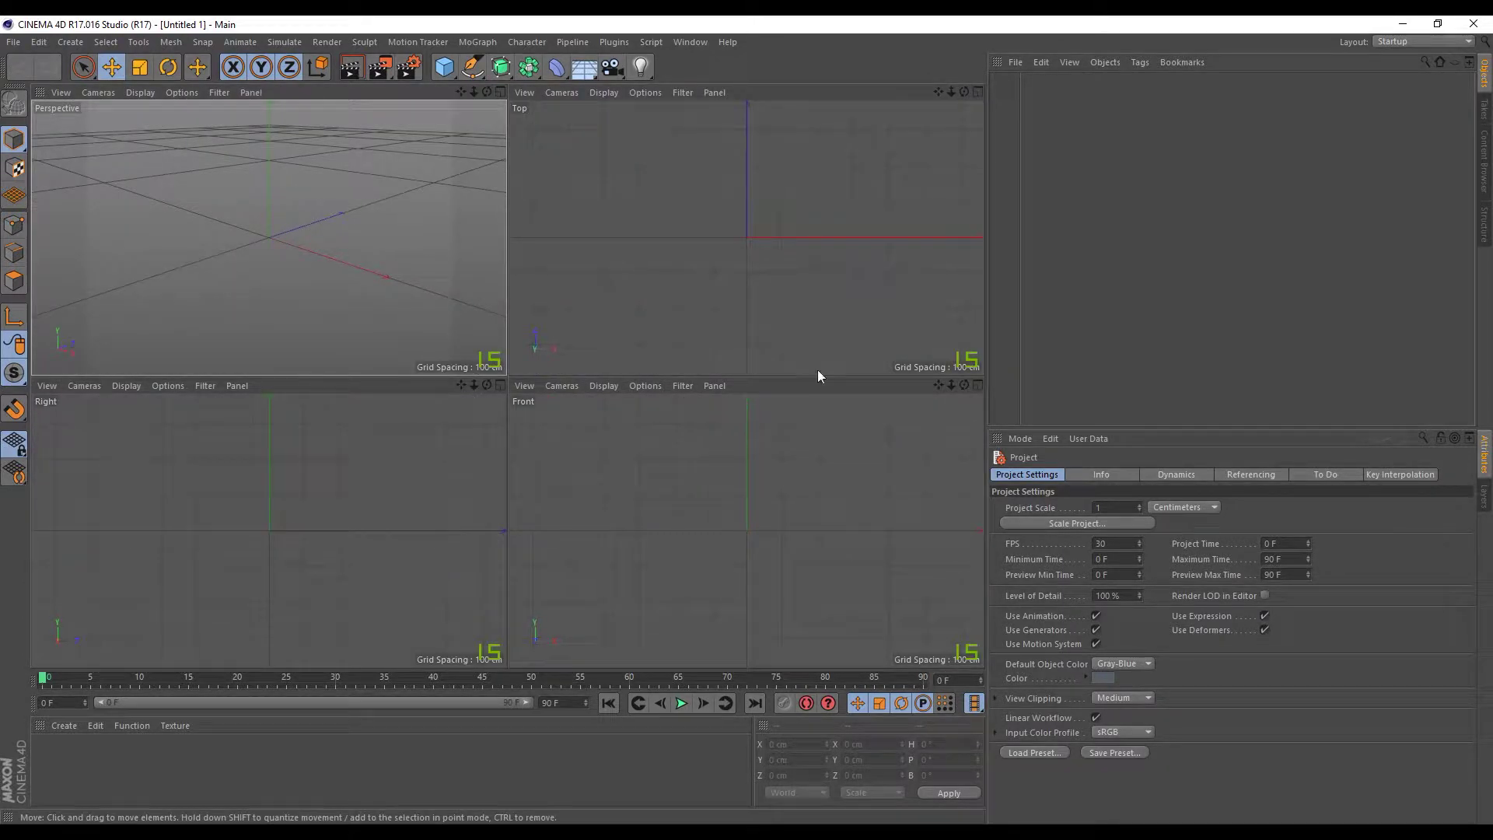
click(978, 386)
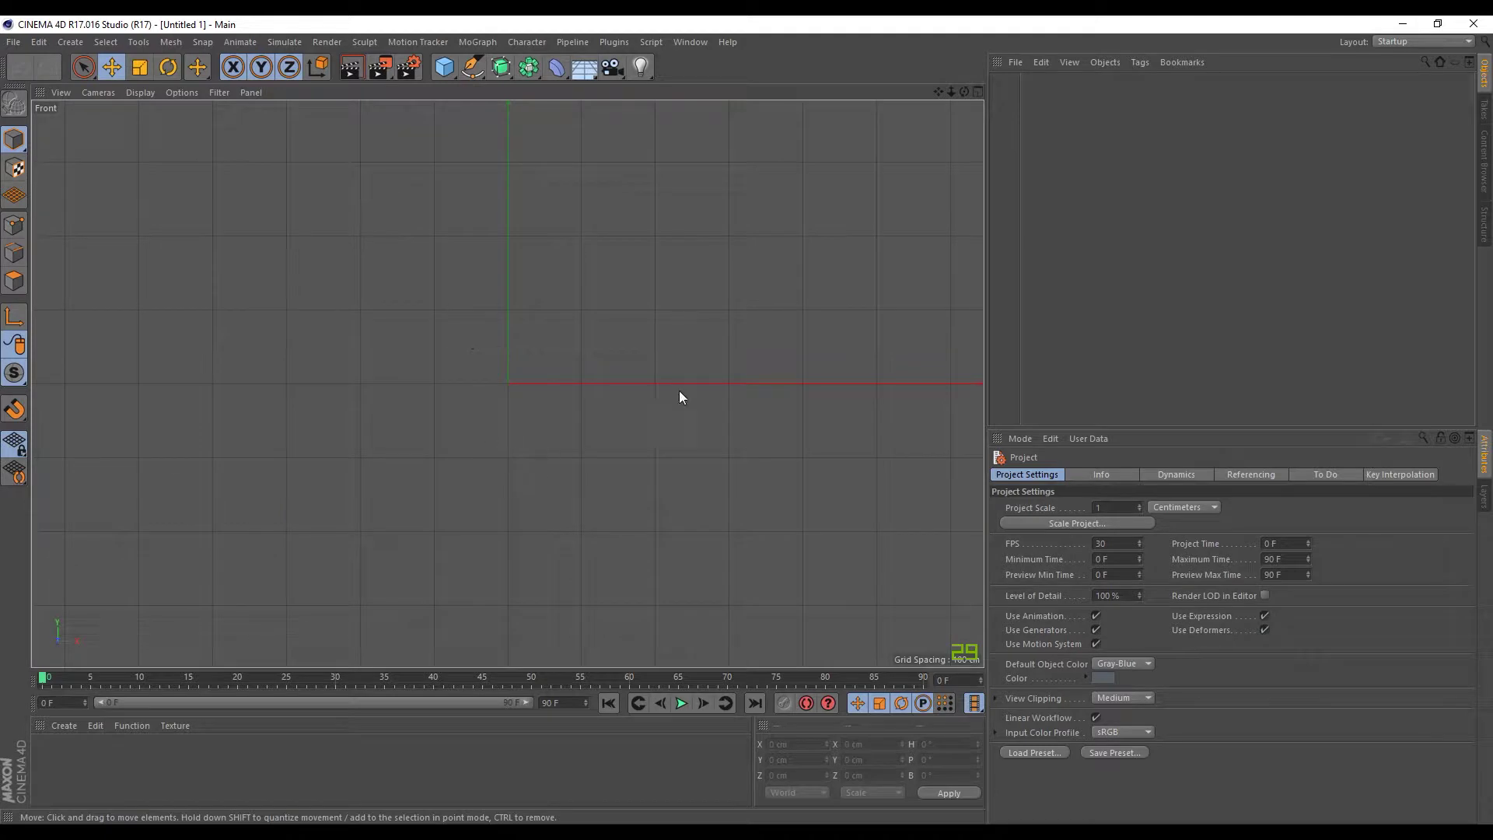
click(469, 71)
click(467, 68)
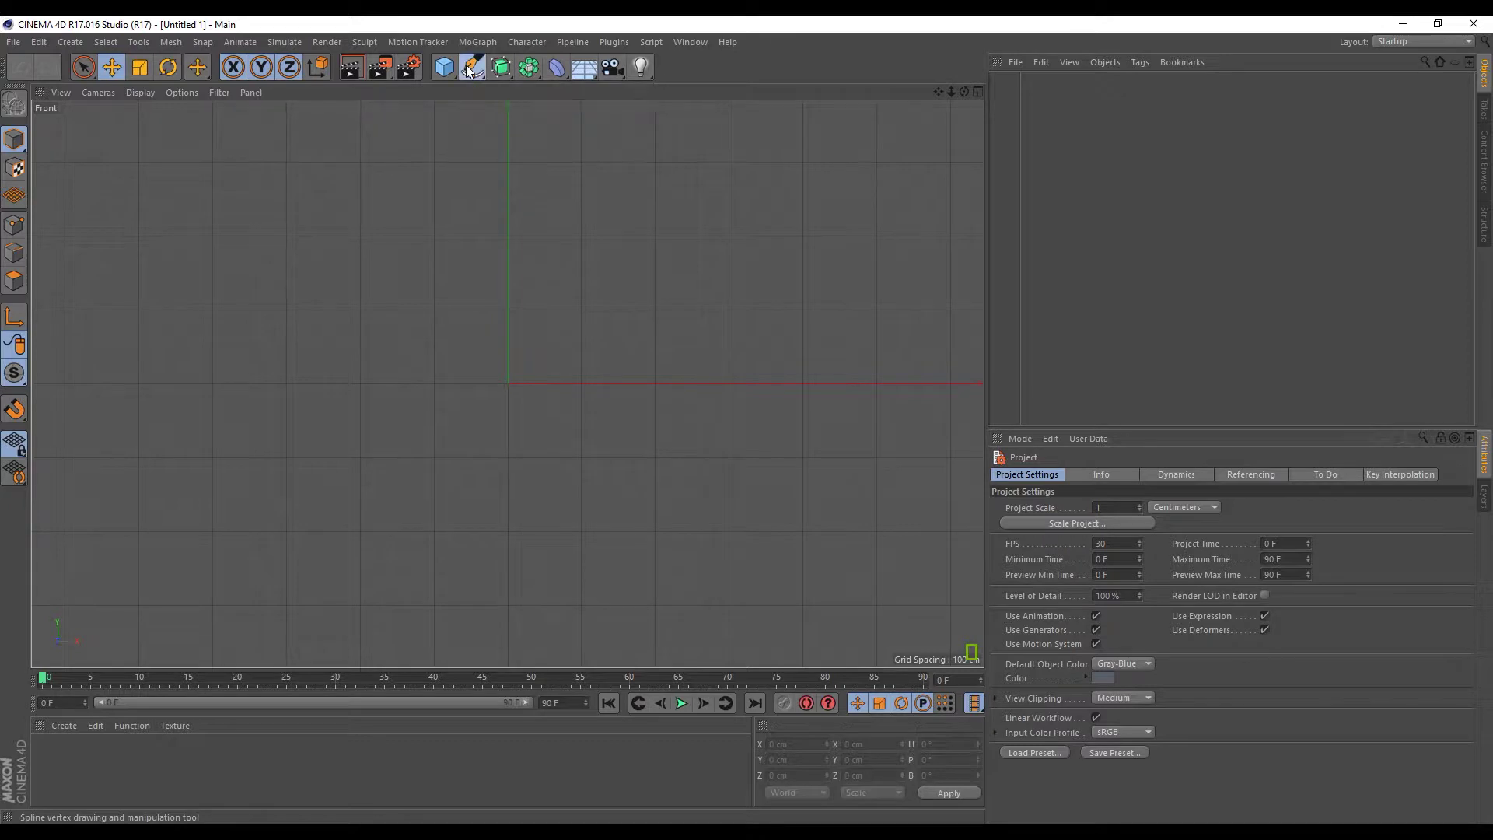
click(531, 89)
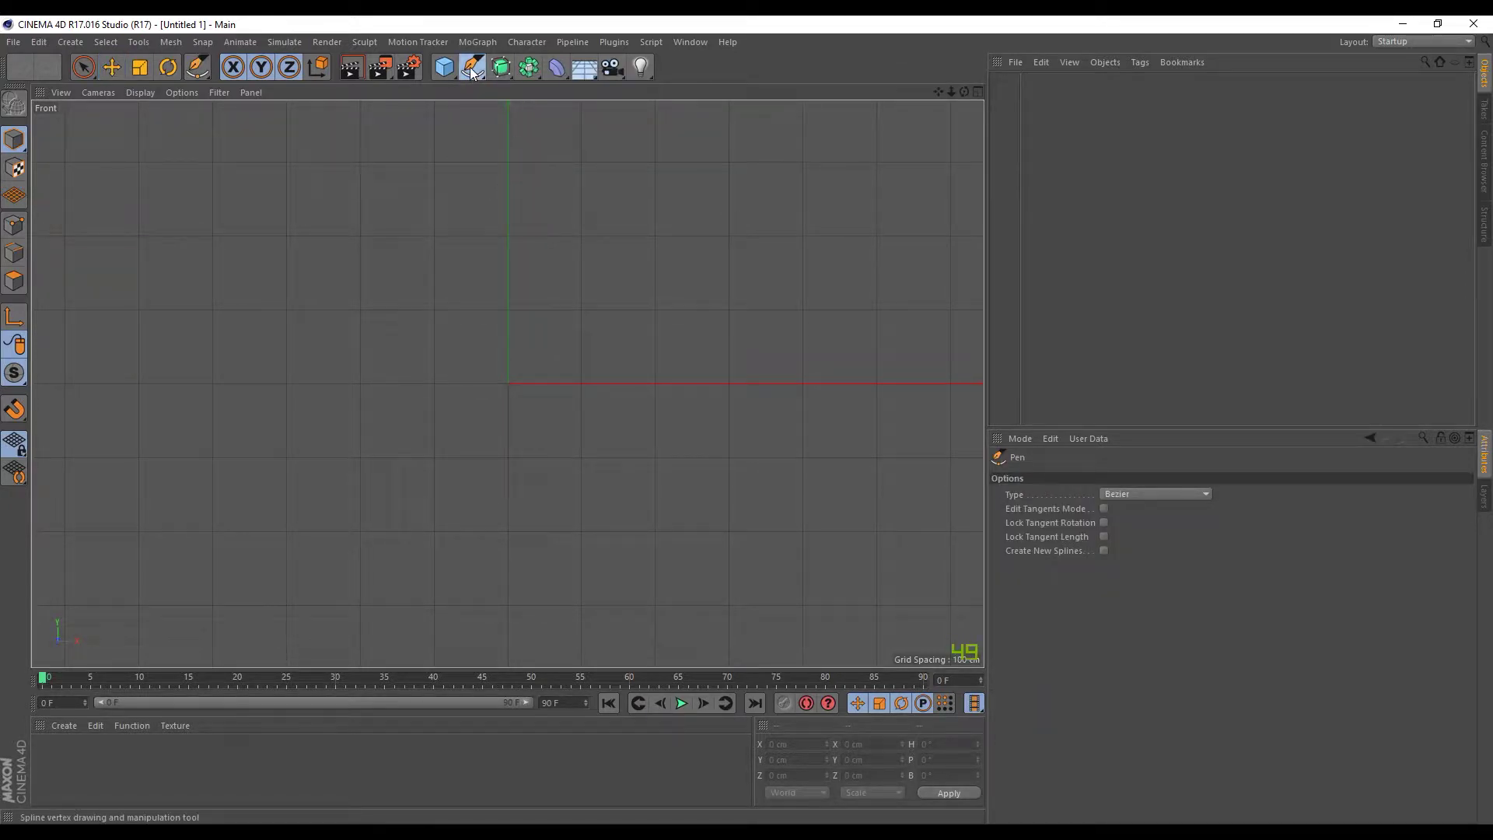
- Sketch the left half-profile of a goblet as an open spline about 200 cm wide, starting and ending on the vertical axis
click(507, 160)
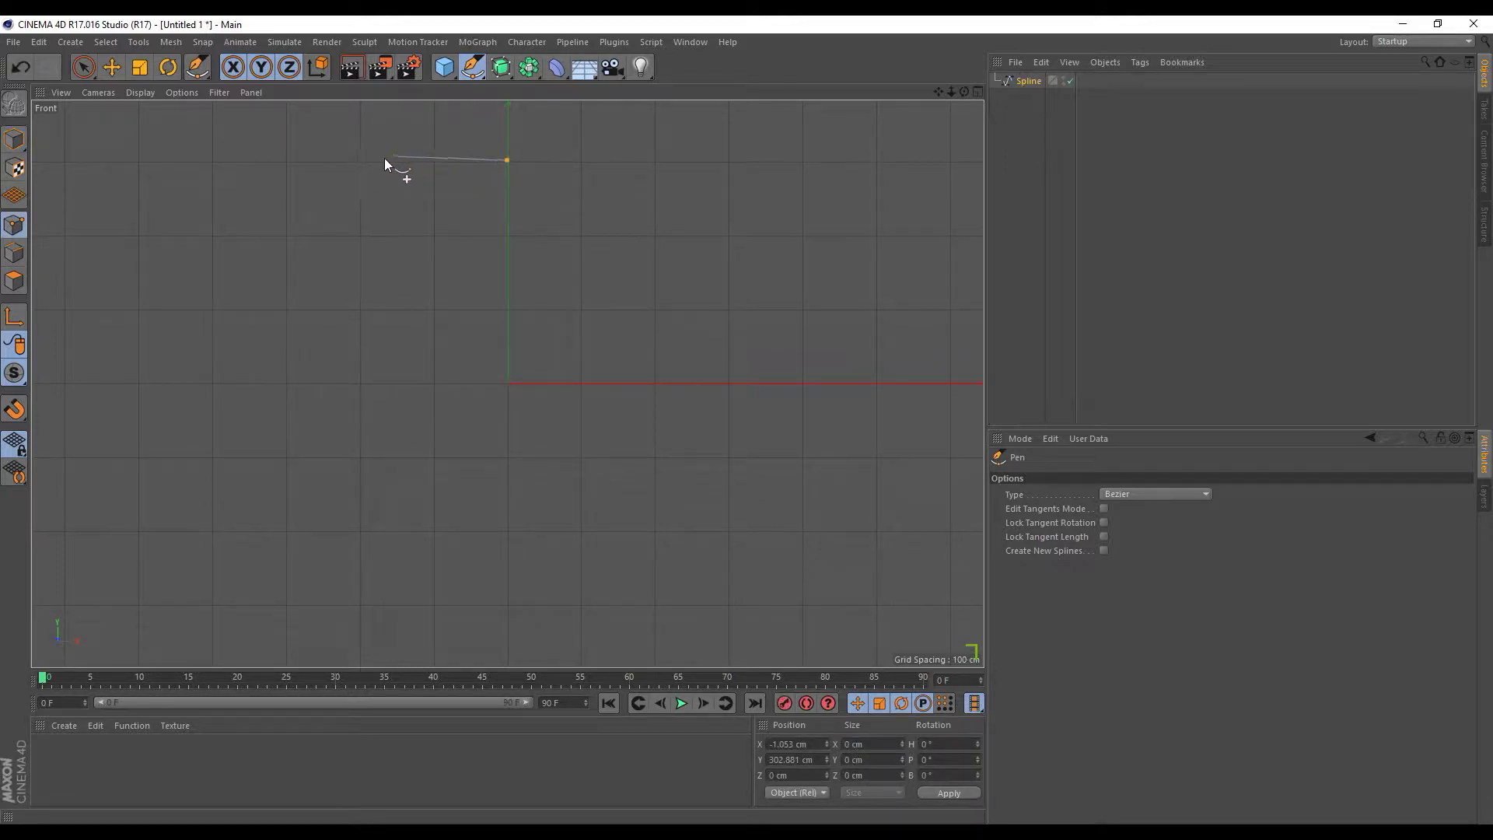
click(356, 161)
drag(433, 237, 465, 236)
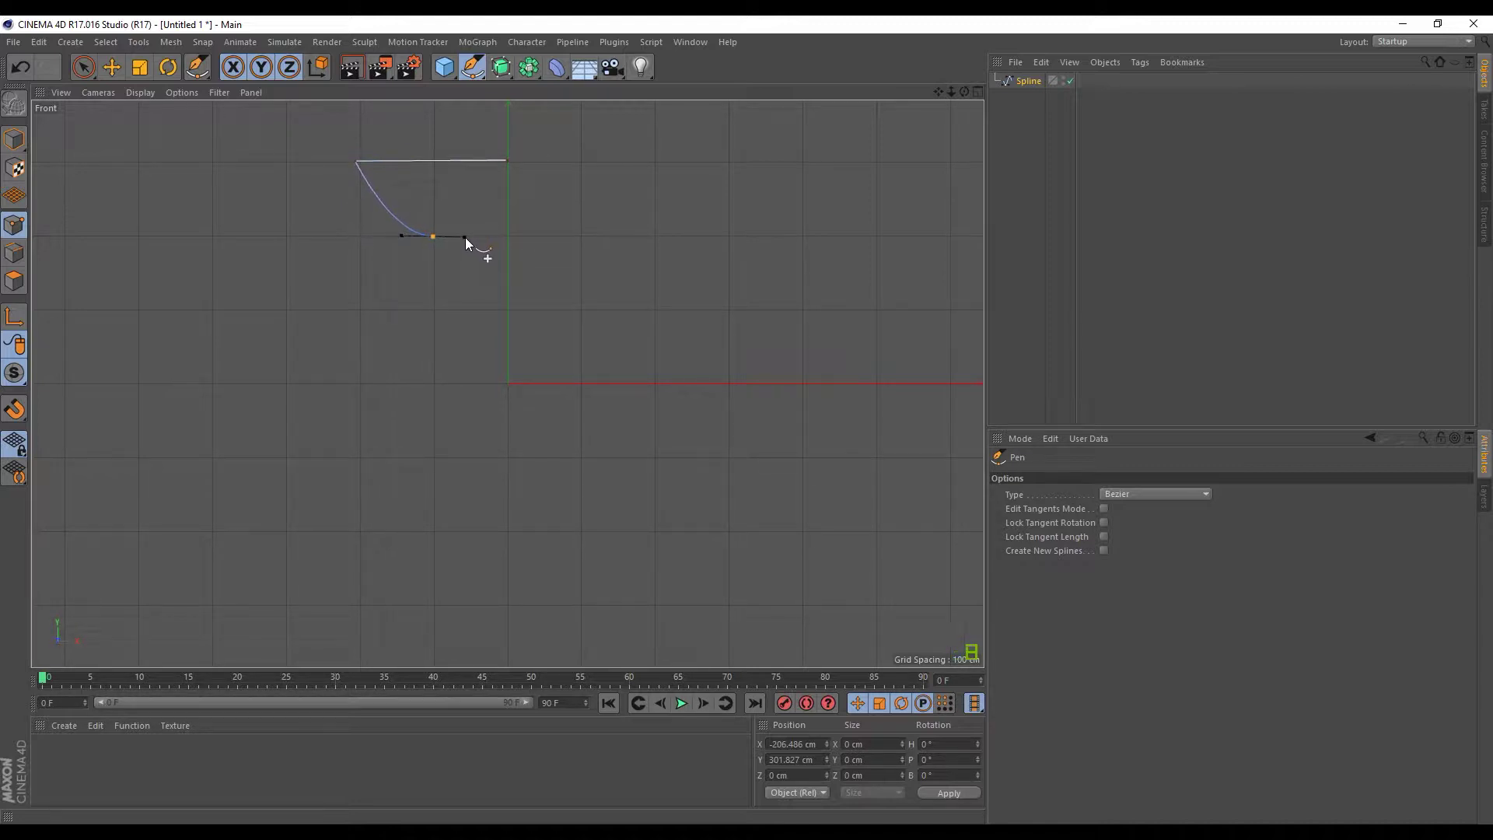
click(482, 312)
click(495, 423)
drag(392, 500, 373, 499)
drag(376, 505, 375, 506)
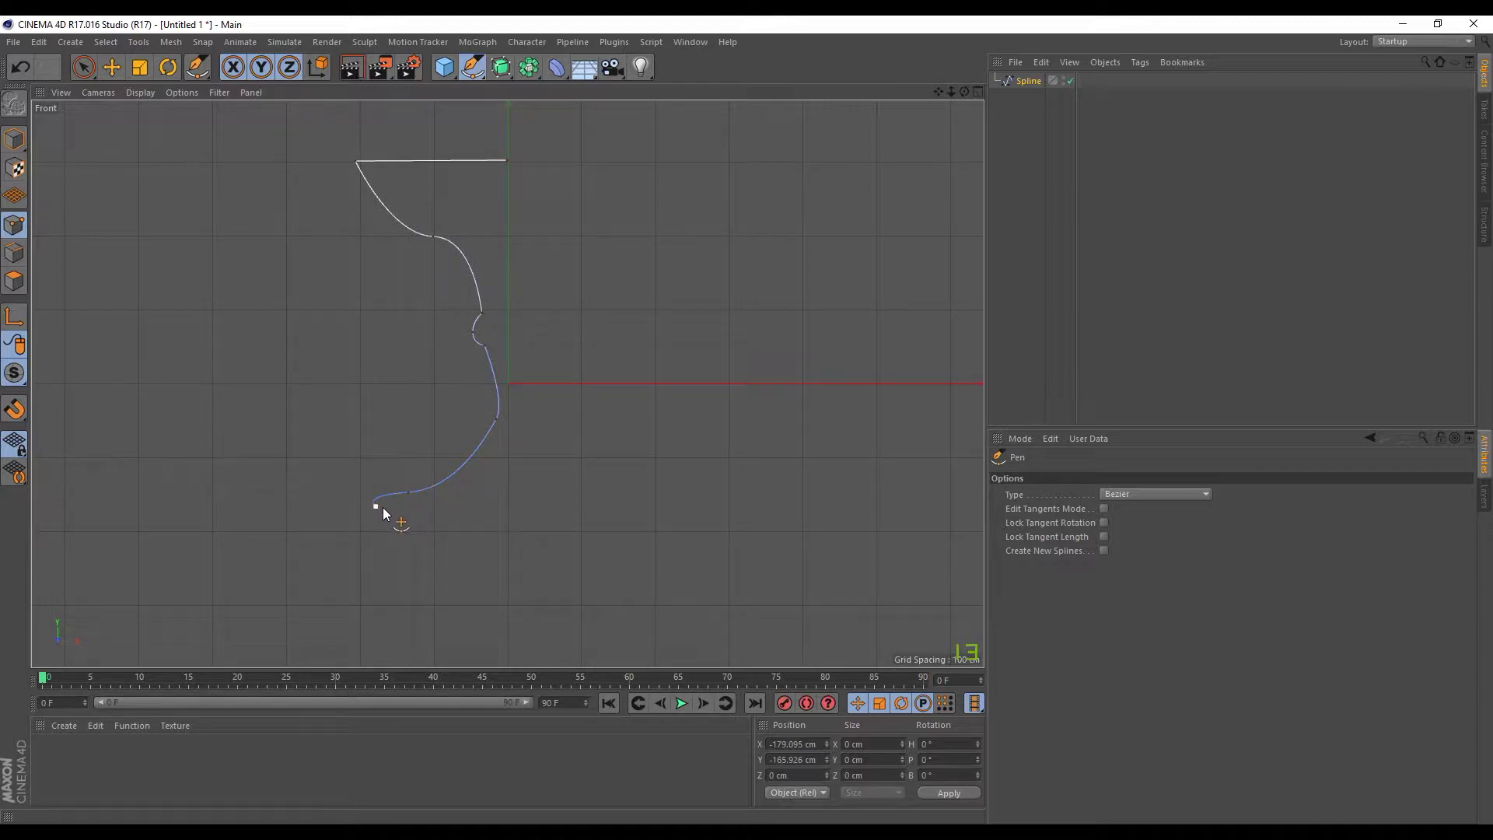
click(506, 507)
key(Escape)
scroll(490, 181, down, 1)
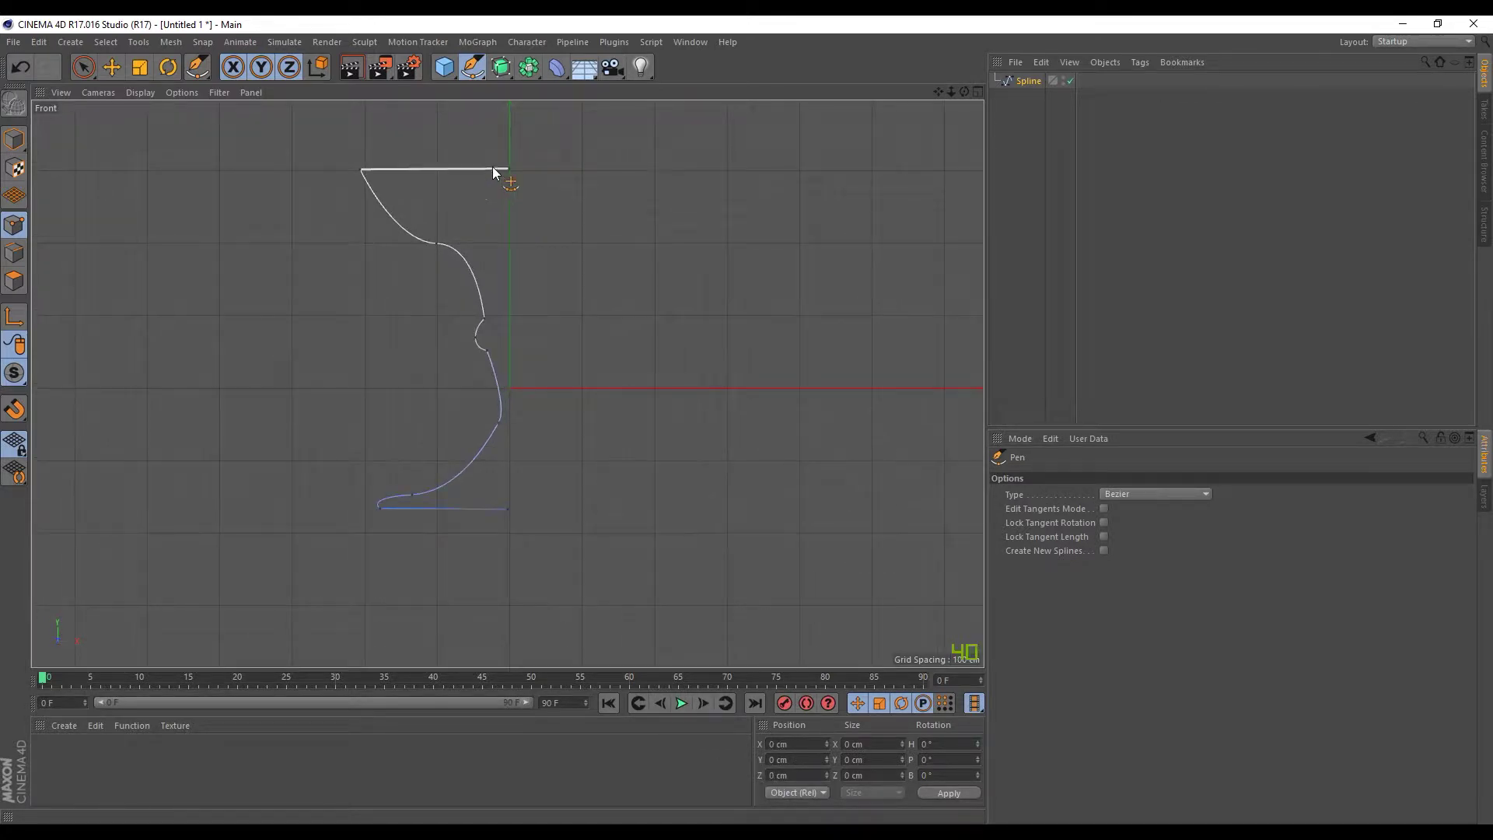
click(601, 251)
key(Escape)
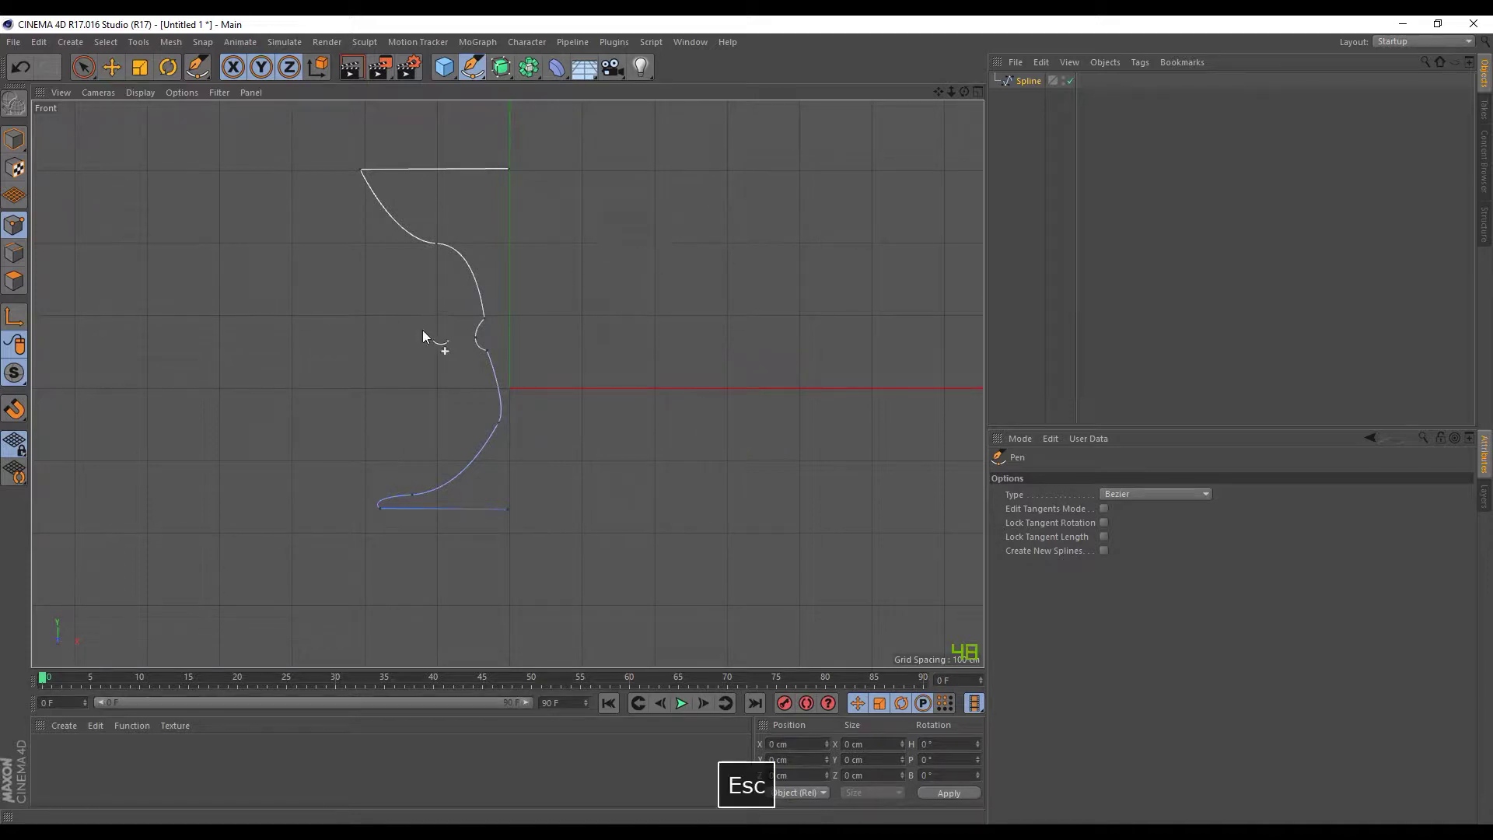
key(ctrl+z)
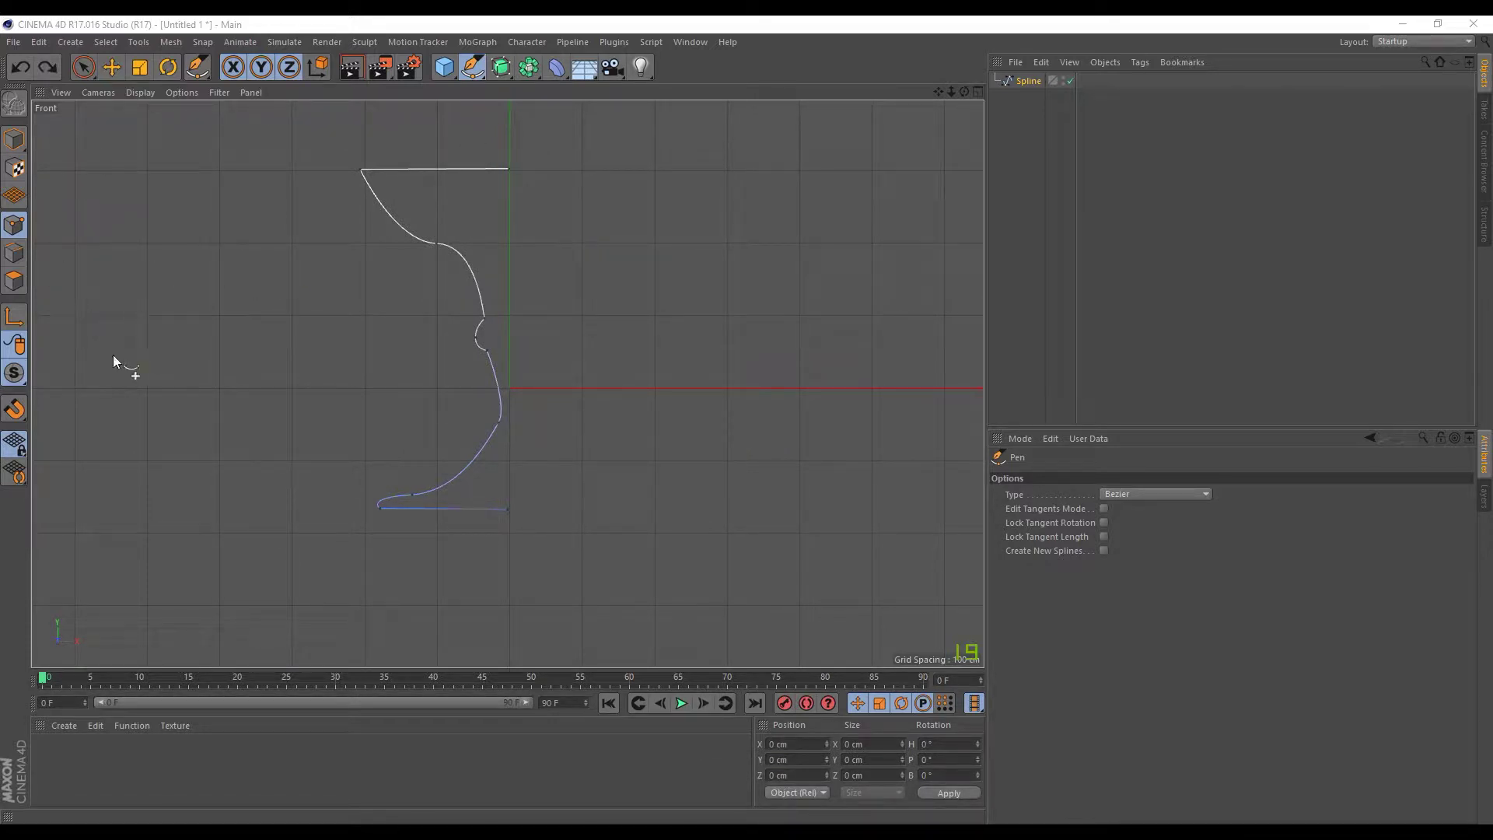
- Test quantizing by placing a spline point at X 100 cm, Y 200 cm with it enabled, and turn it off again
click(22, 419)
click(23, 420)
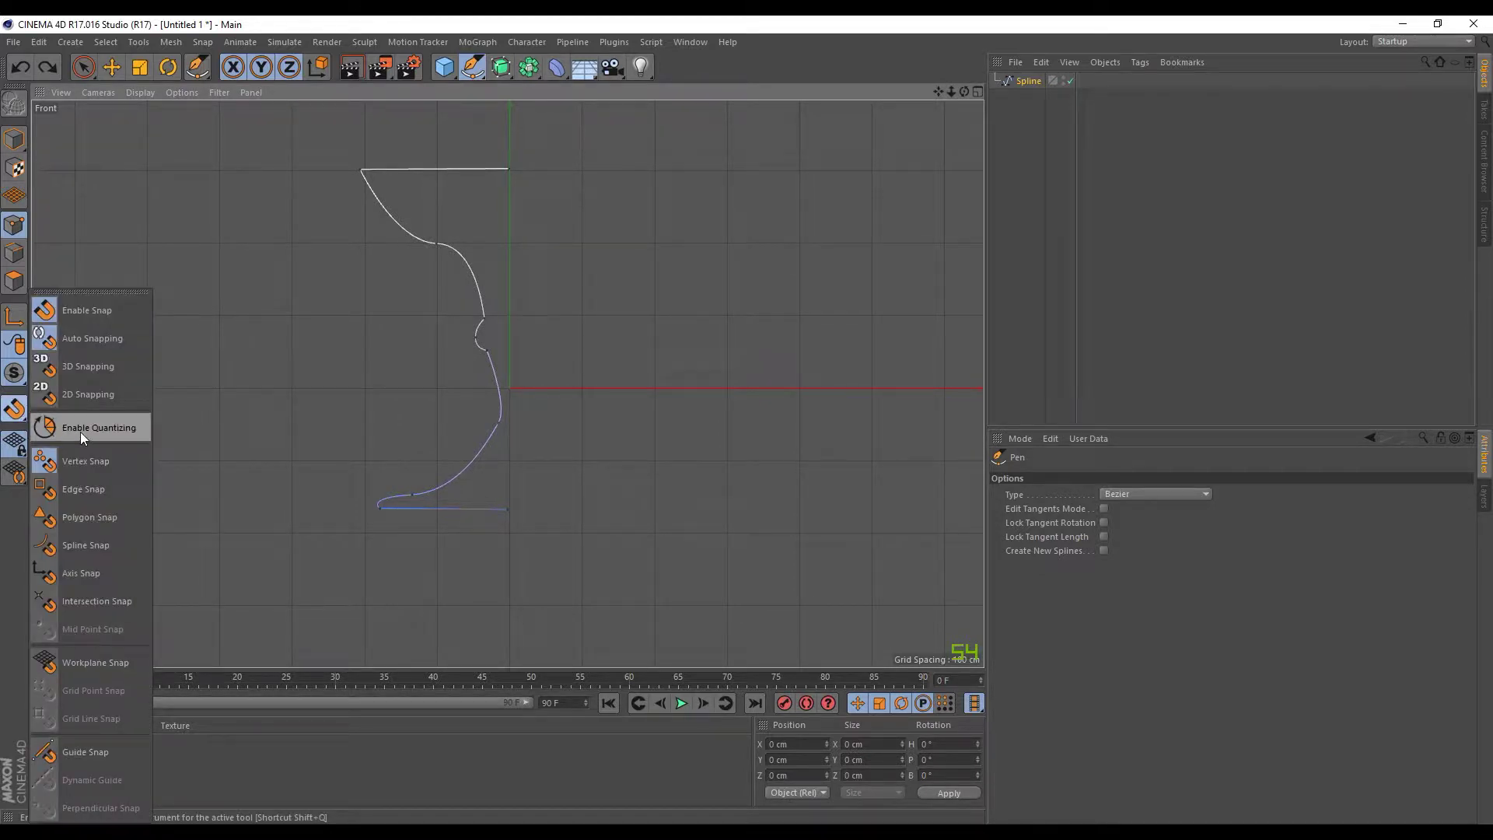
click(104, 431)
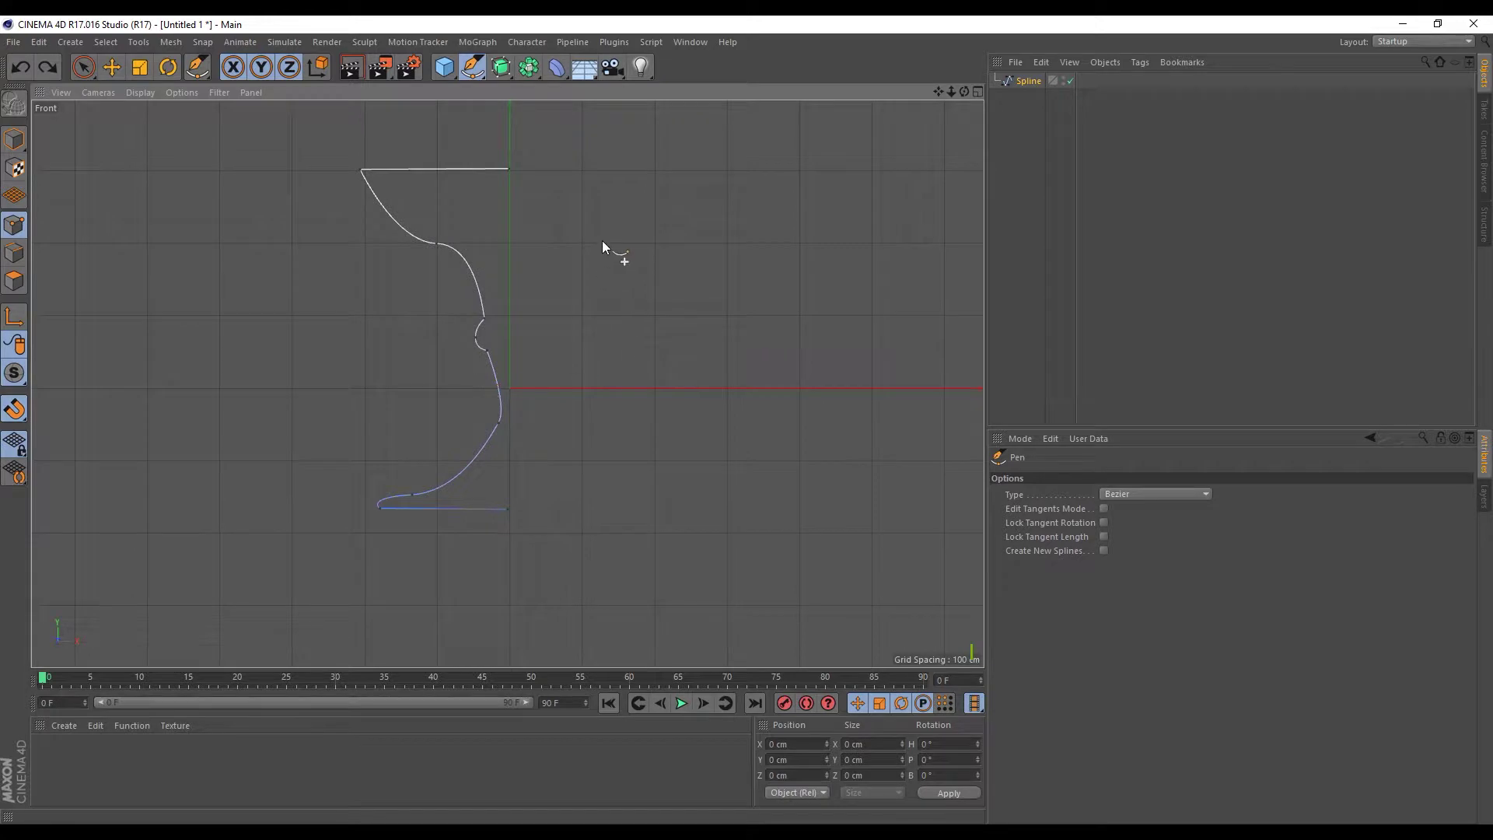
scroll(582, 244, up, 10)
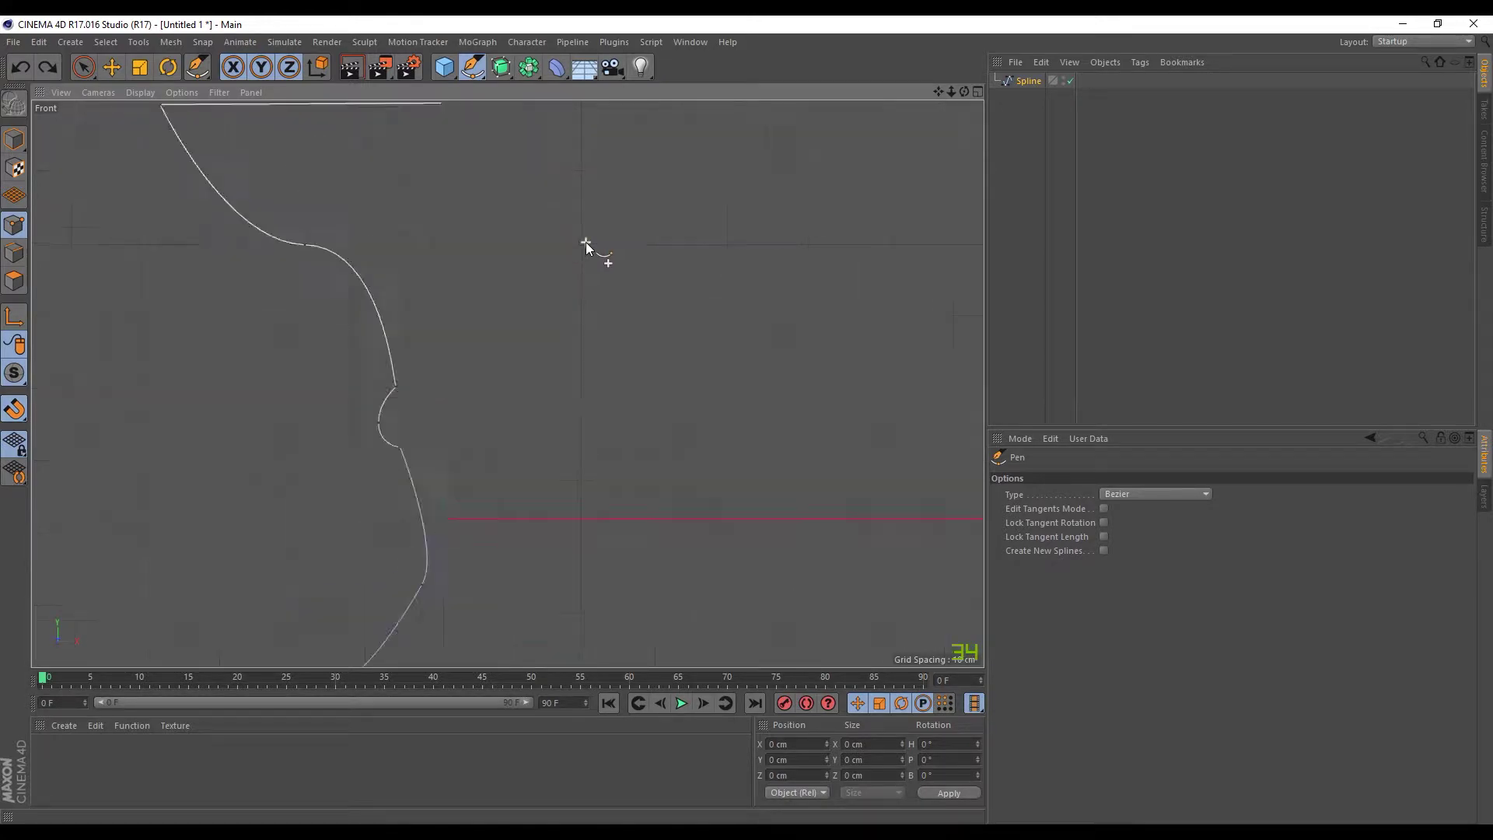
click(557, 253)
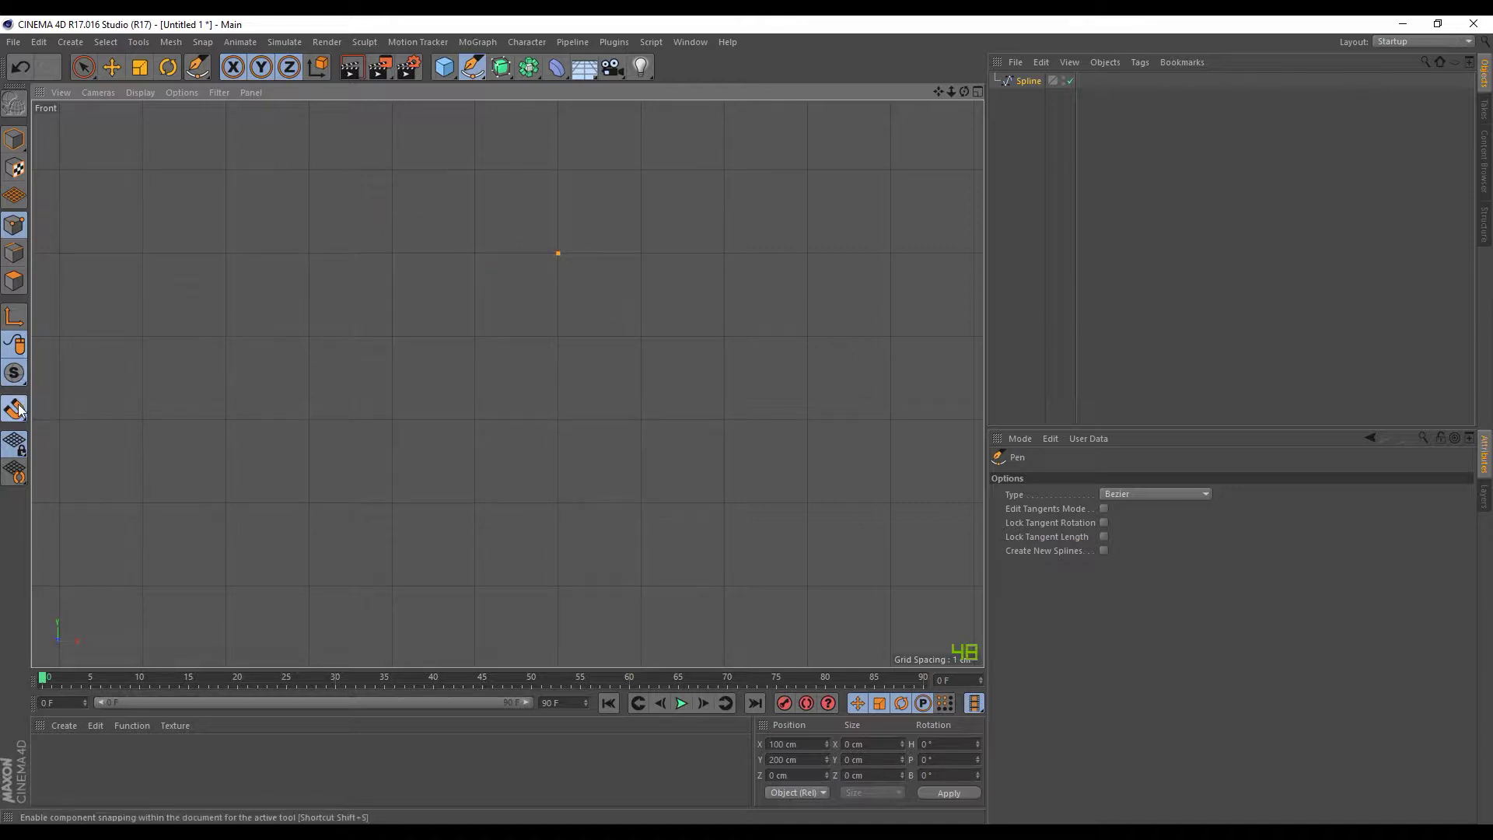
drag(14, 408, 78, 427)
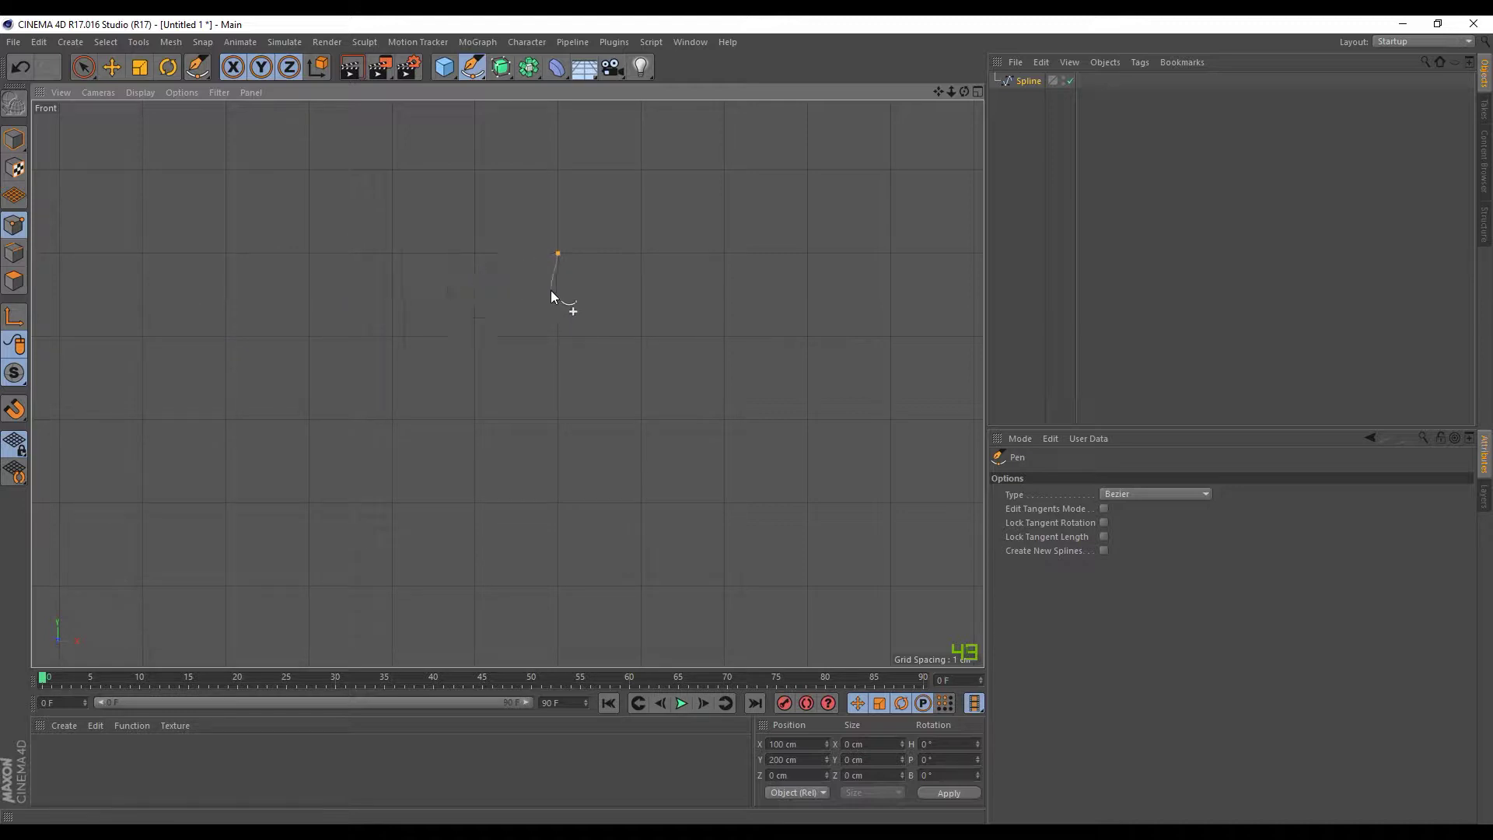
key(Escape)
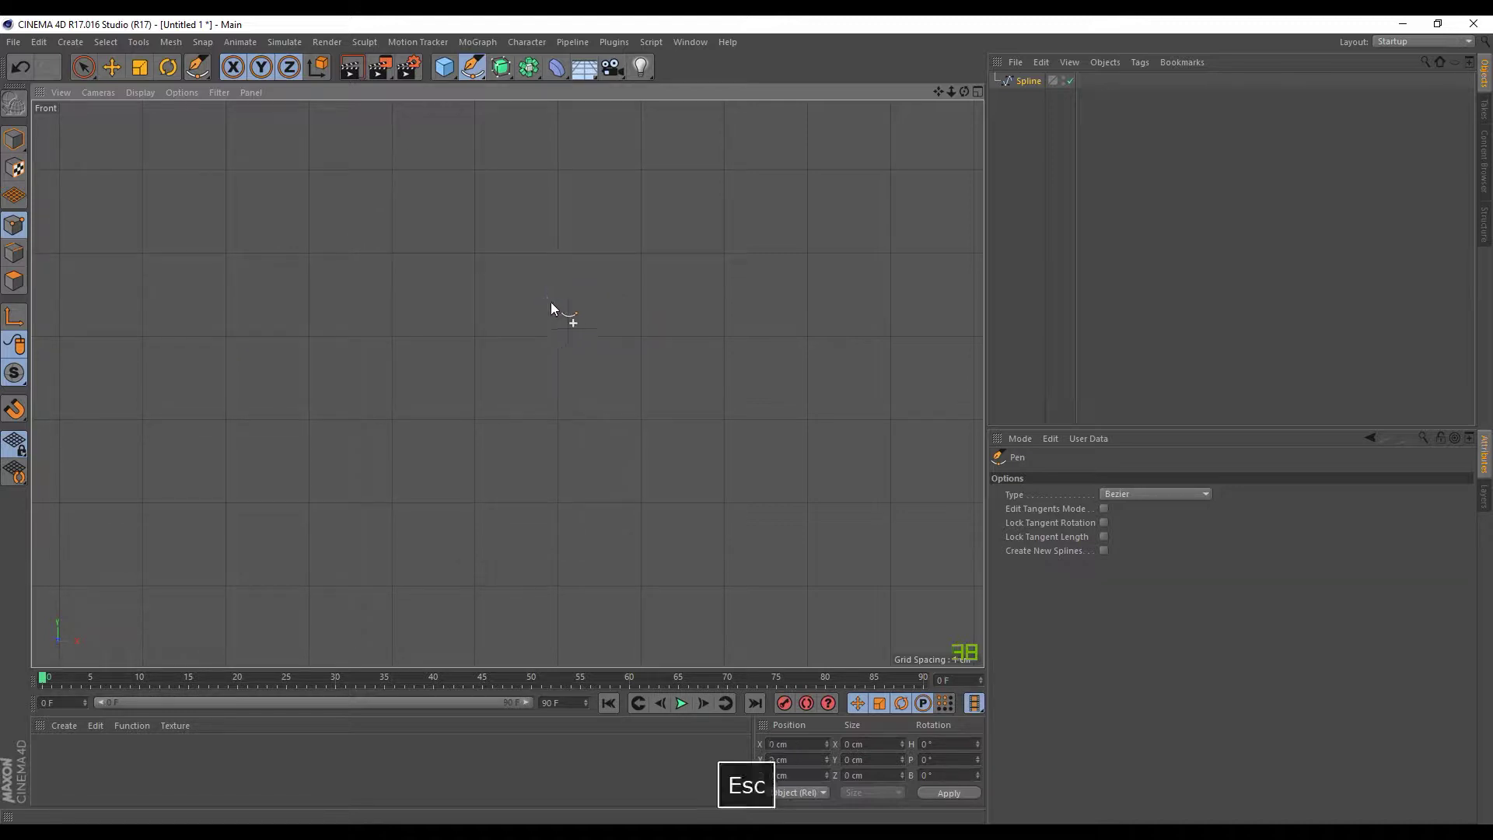
- Undo the test point and delete the practice goblet spline from the scene
key(ctrl+z)
key(ctrl+z)
key(ctrl+z)
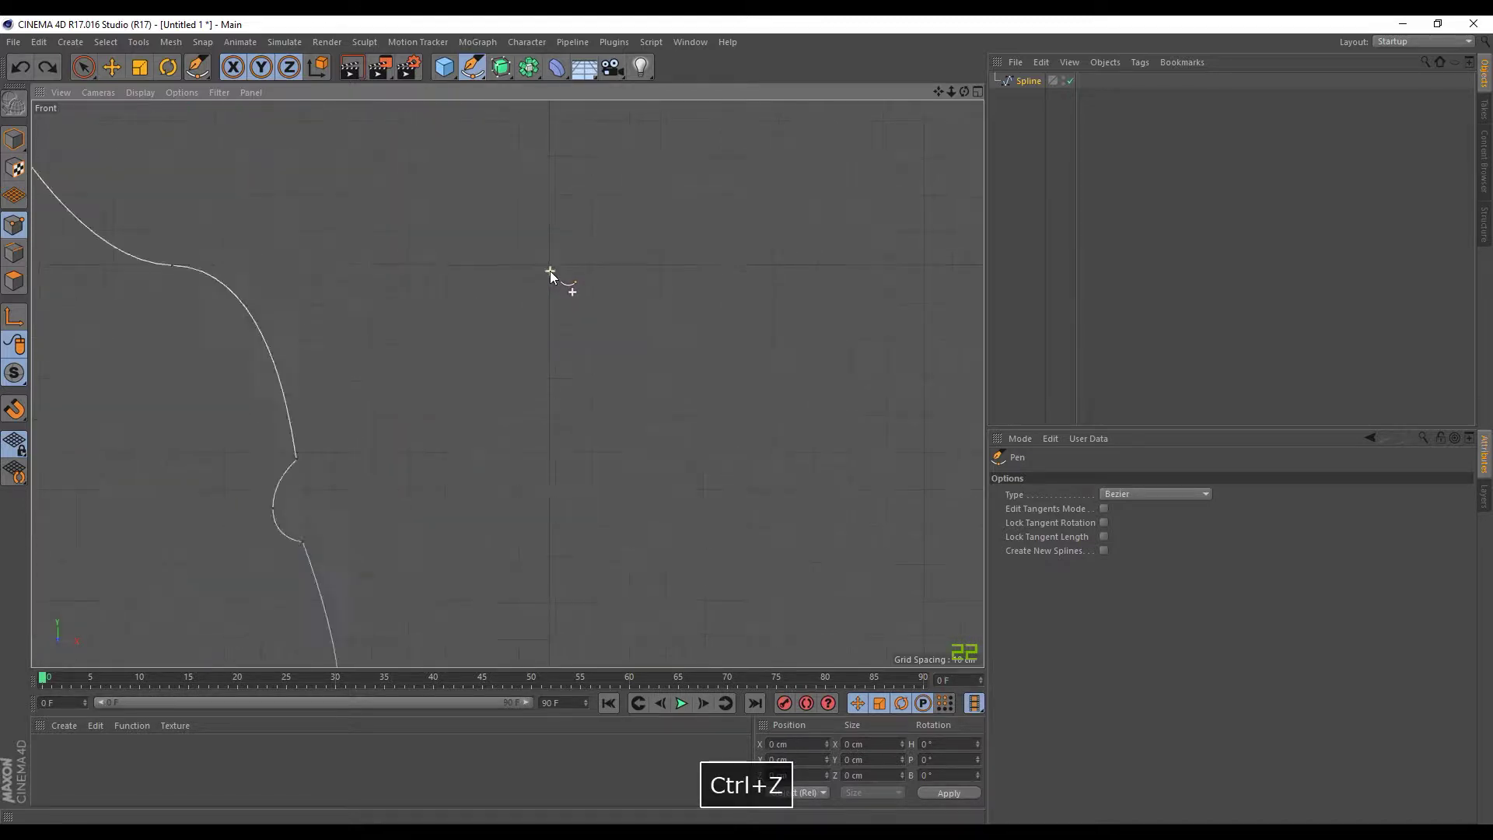
click(1026, 80)
key(Delete)
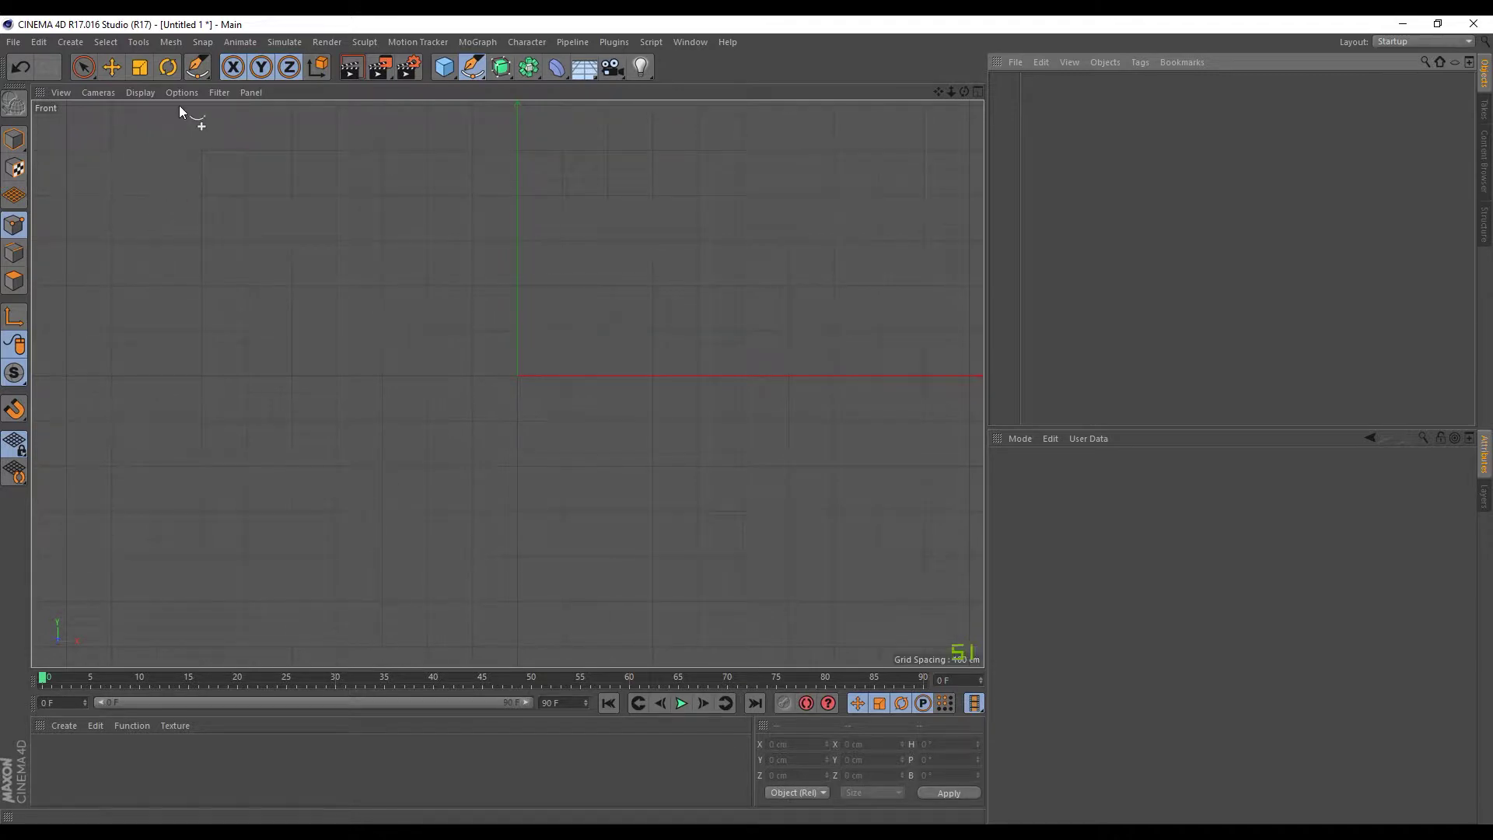
- Open the Front viewport's configuration and show its background picture settings
click(128, 91)
click(114, 87)
click(115, 87)
mouse_move(168, 96)
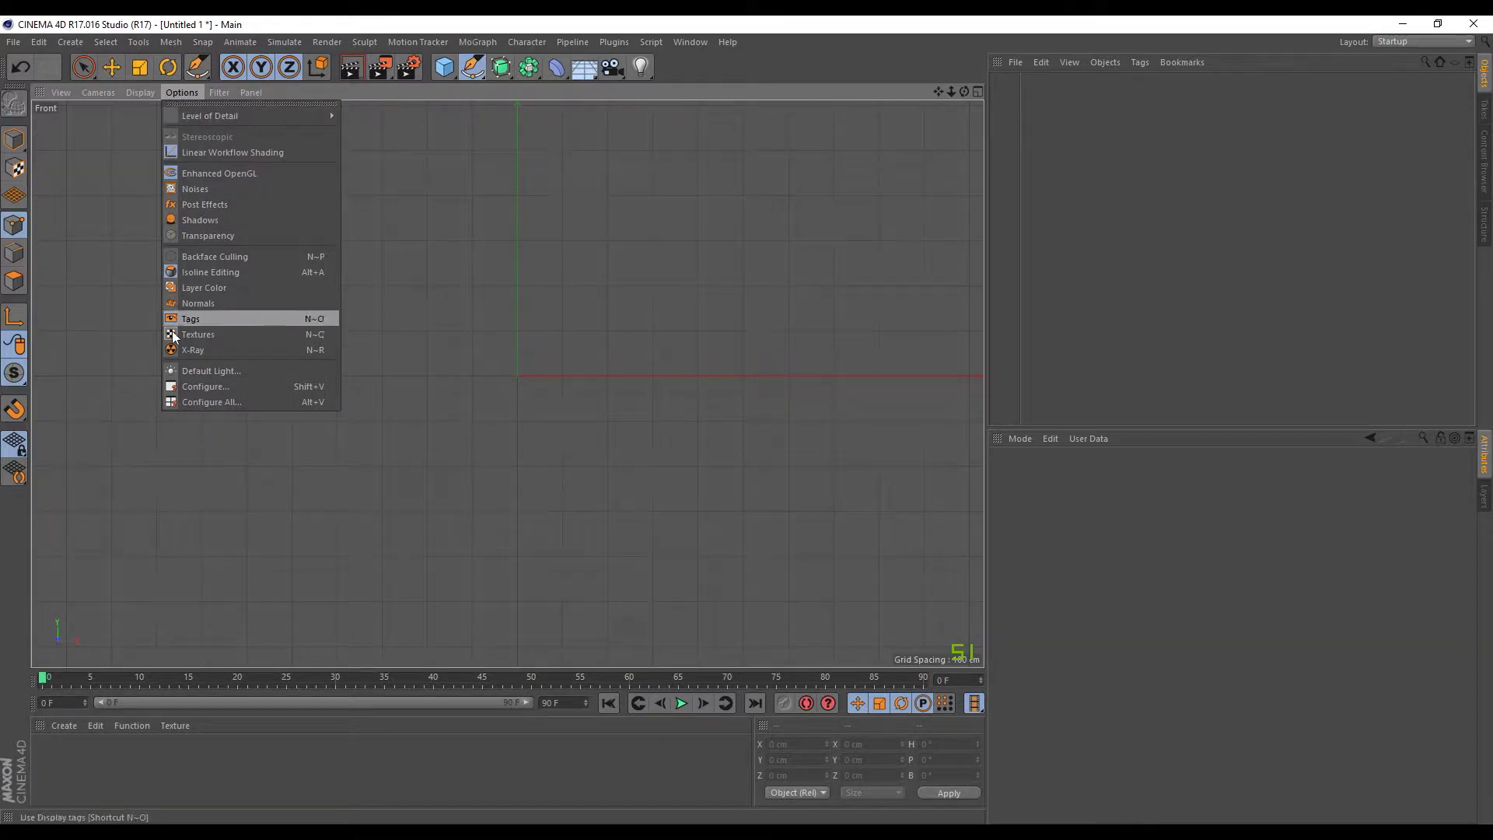
click(223, 391)
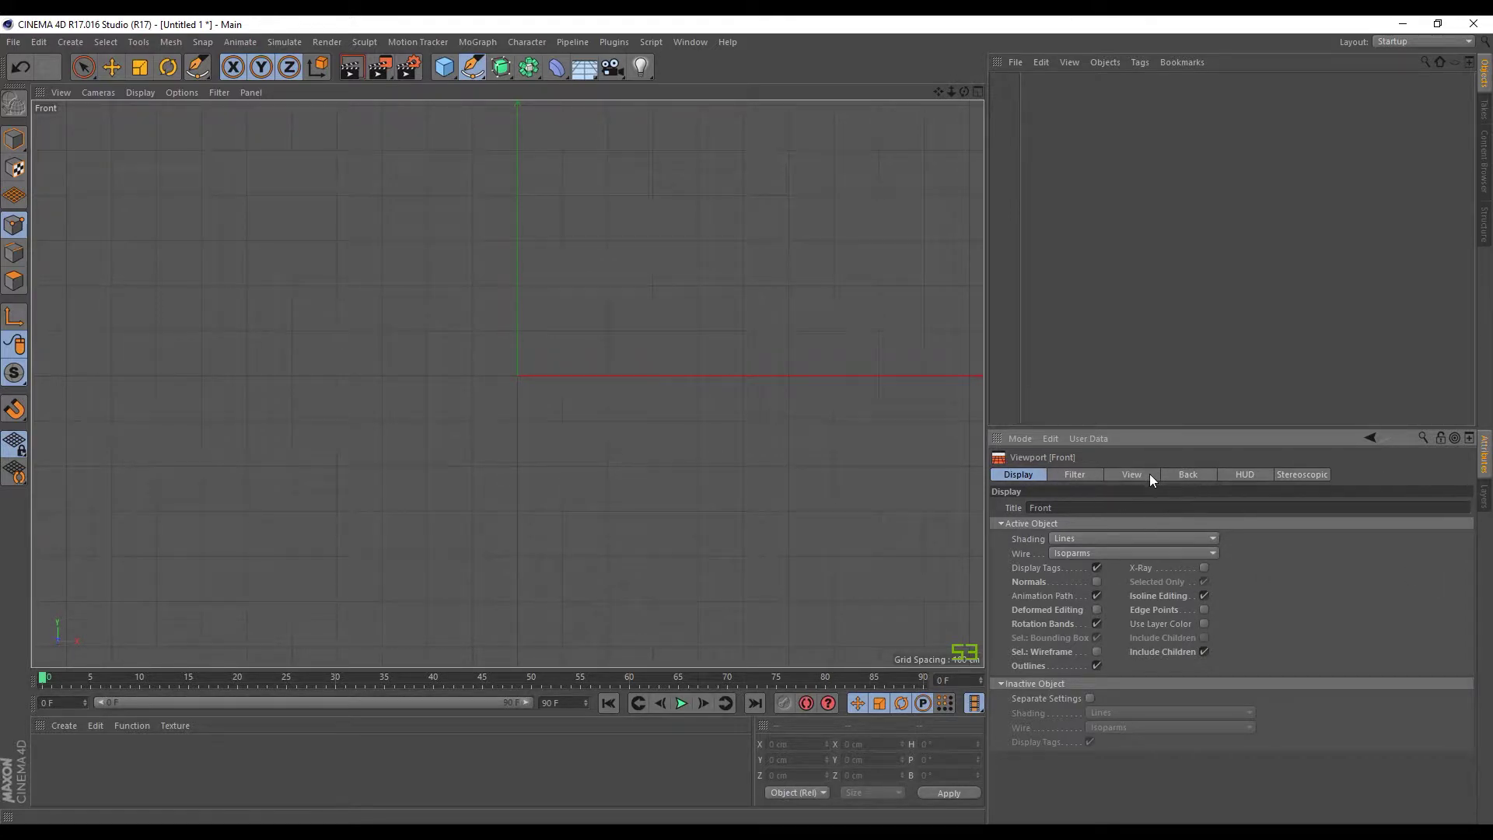
click(1182, 474)
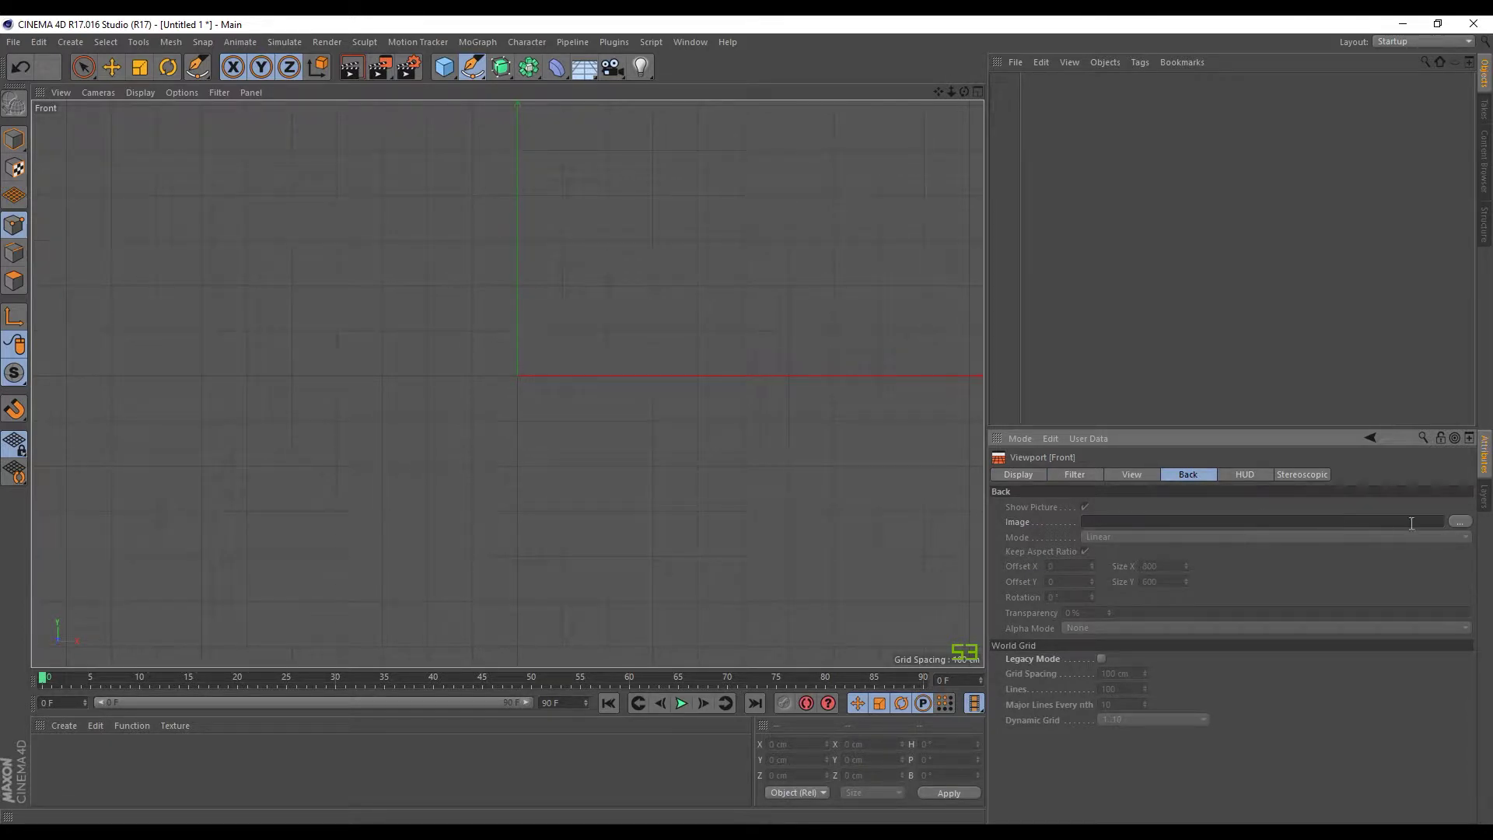
- Load the golden goblet picture AREL250_M from the desktop folder as the Front view's background image
click(1459, 522)
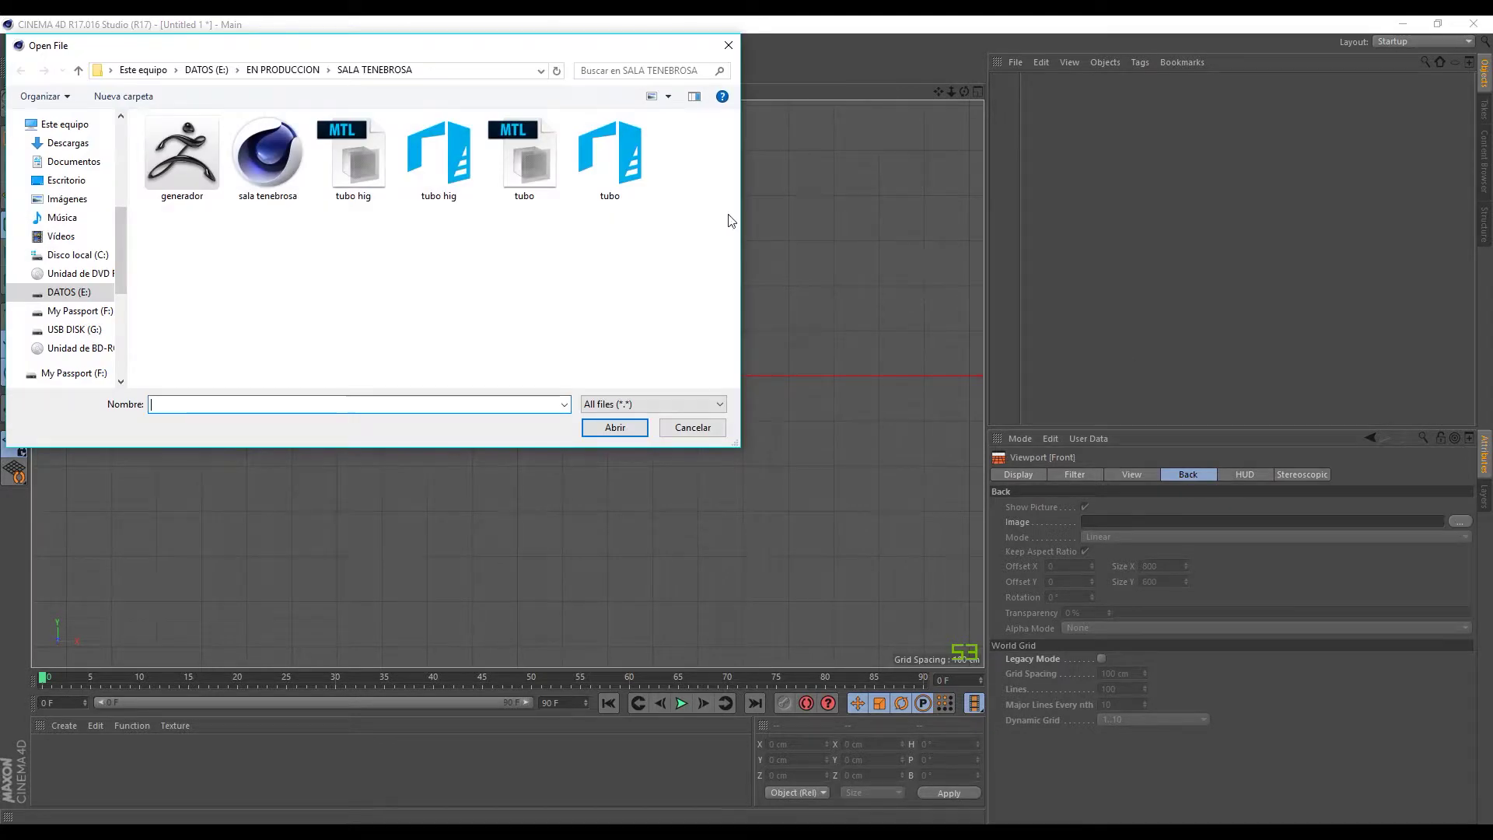
scroll(17, 158, up, 5)
click(66, 149)
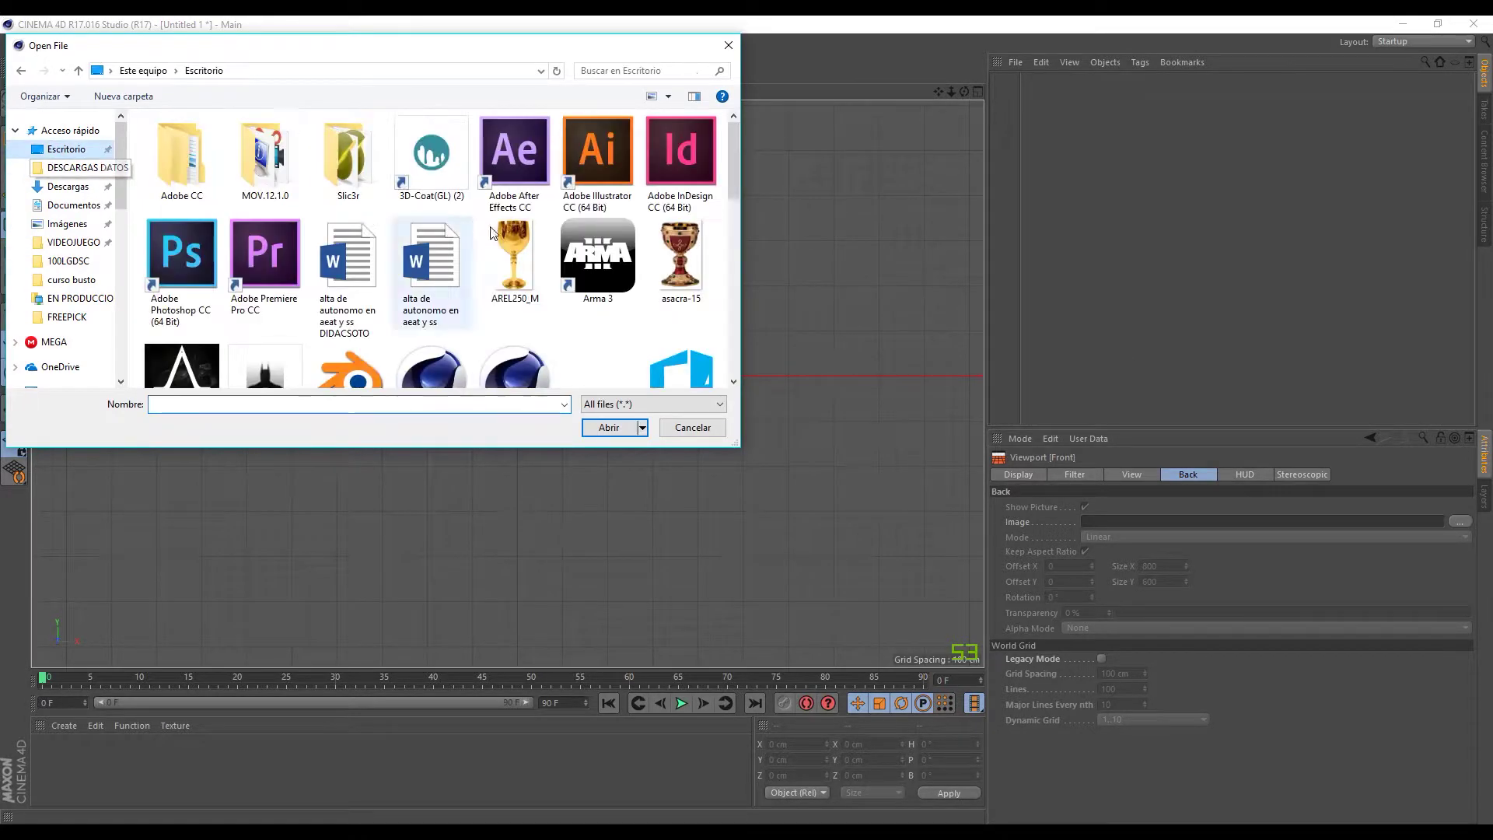
scroll(498, 231, down, 3)
scroll(545, 232, up, 2)
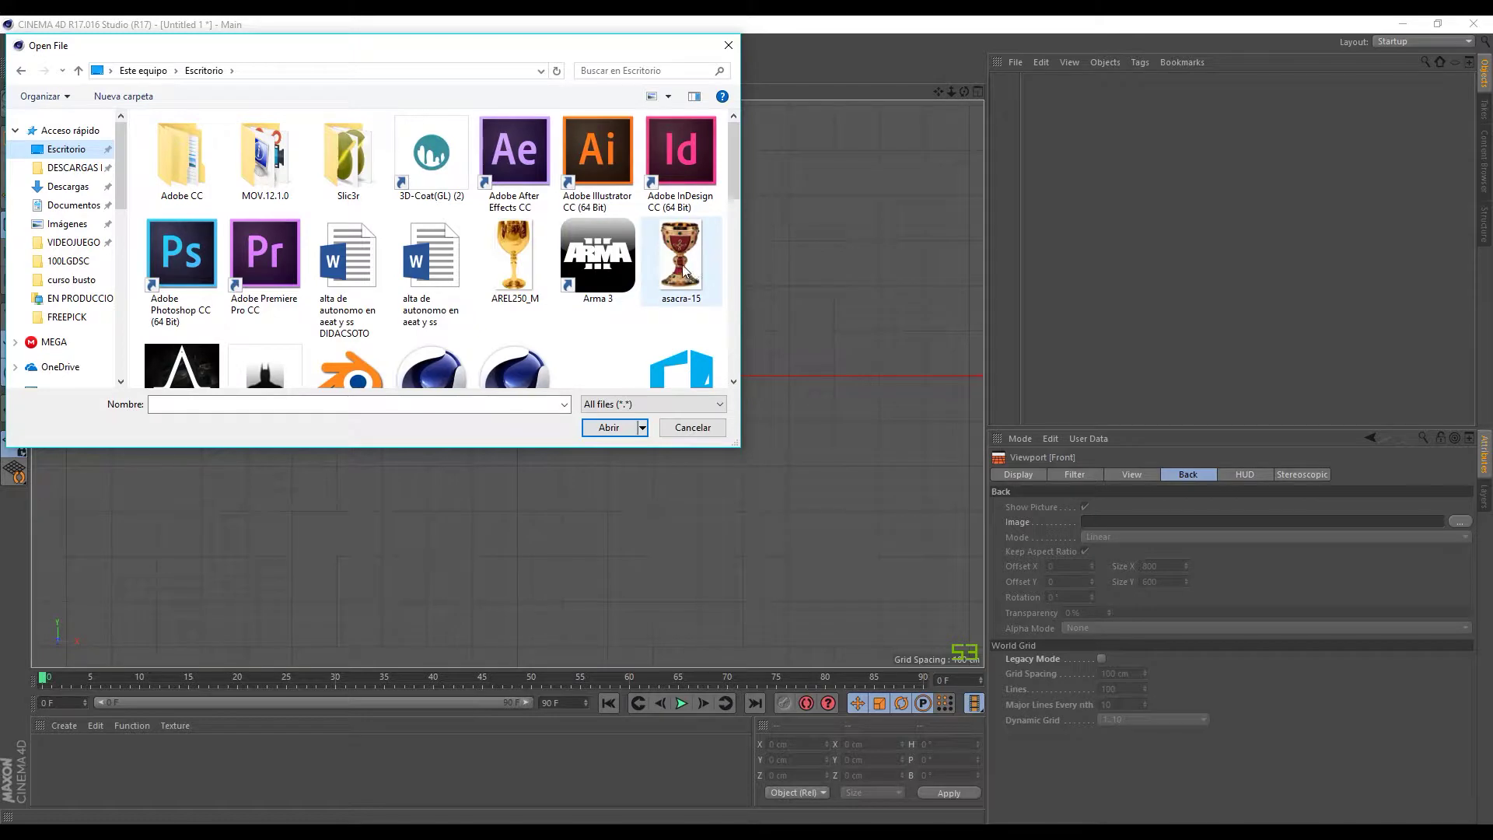
click(511, 256)
double_click(511, 253)
scroll(684, 256, down, 4)
scroll(622, 272, up, 2)
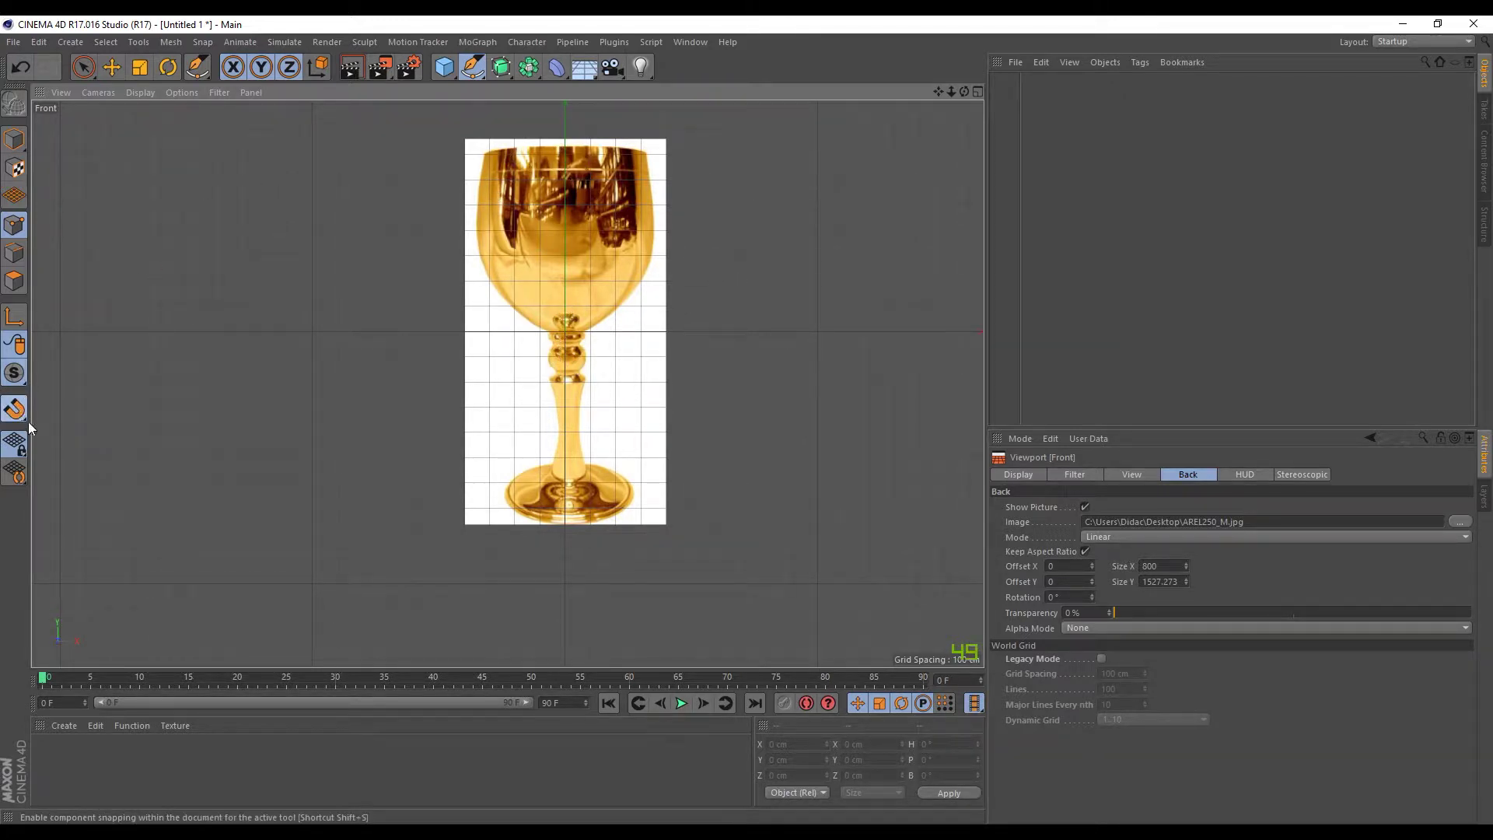
- Enable quantizing and start a Bezier spline along the goblet's rim, with points at X 0, Y 730 cm and X -320, Y 700 cm
drag(18, 412, 66, 427)
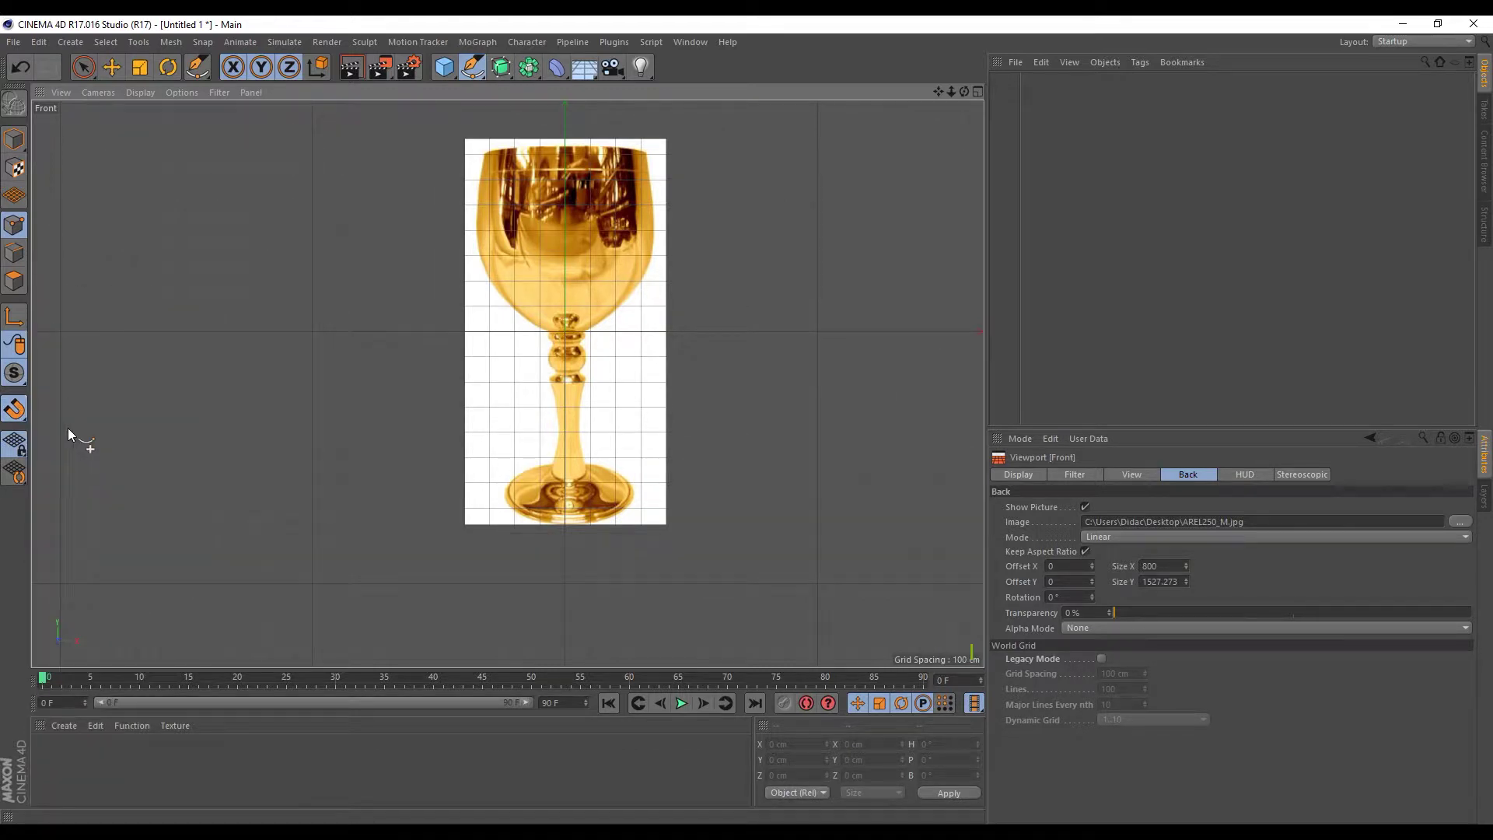
click(469, 69)
scroll(545, 163, up, 5)
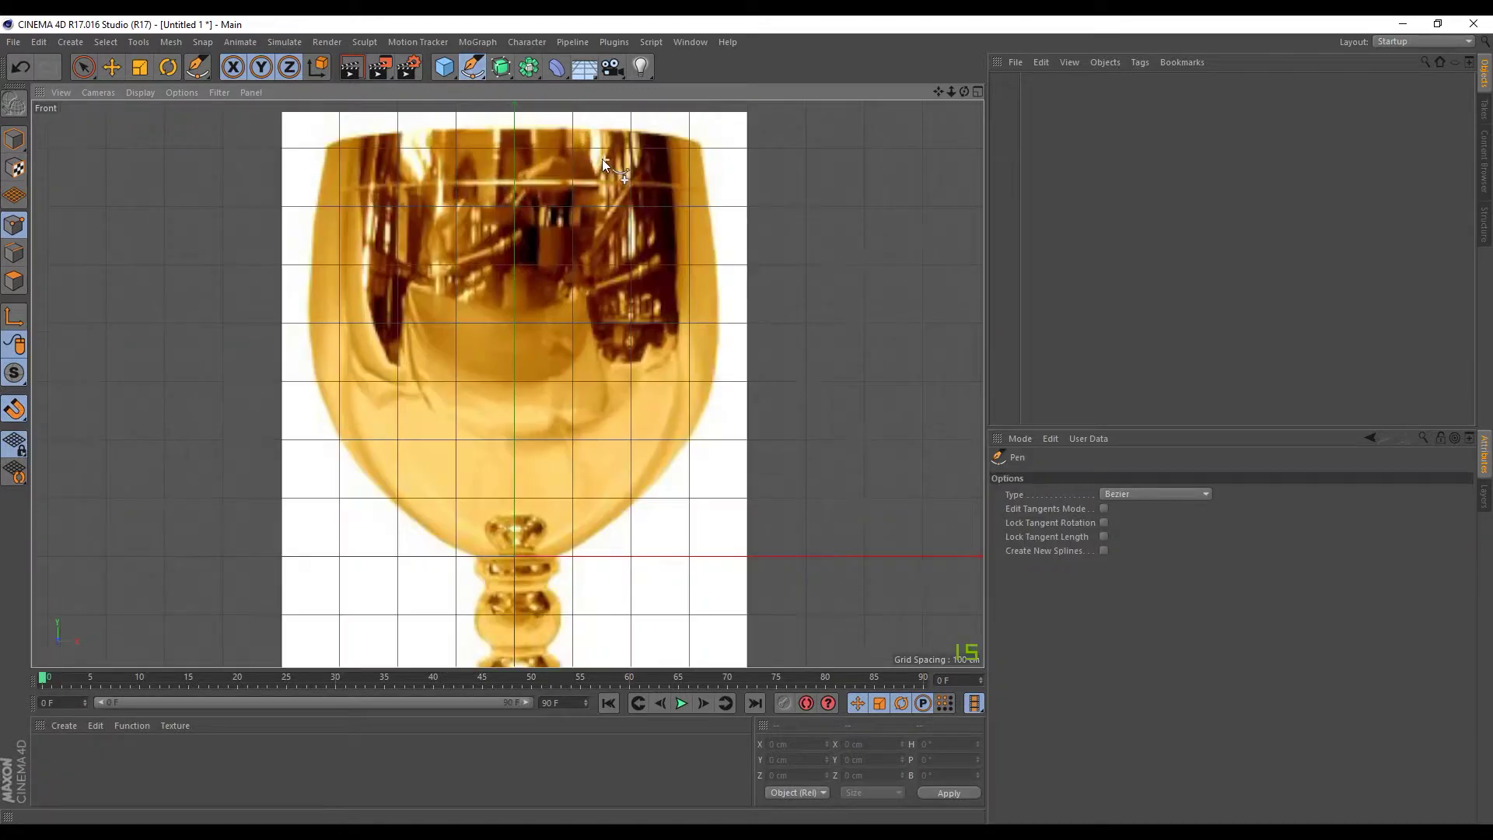
alt+right_drag(513, 167, 575, 256)
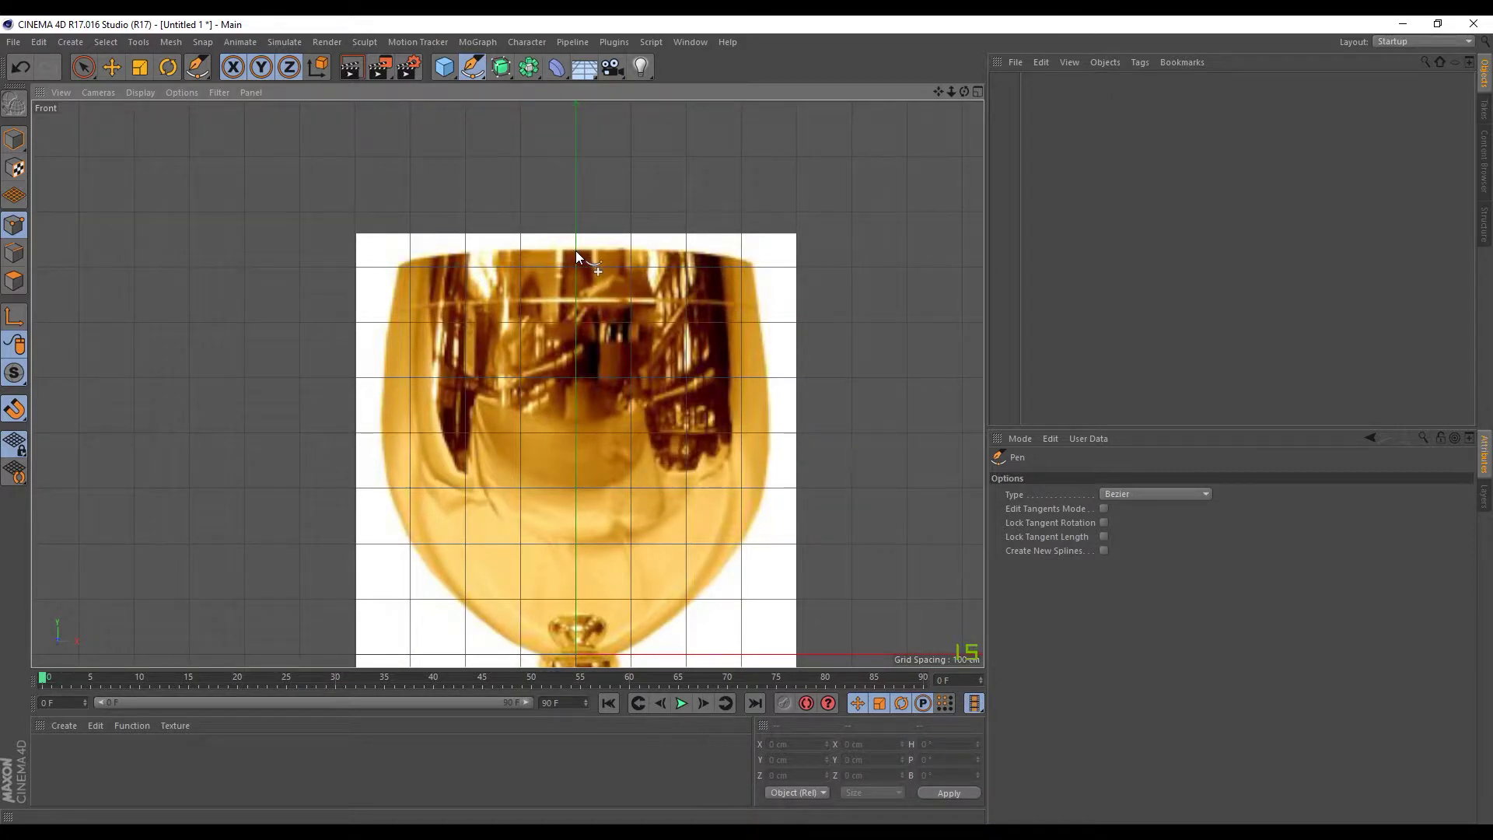
click(576, 250)
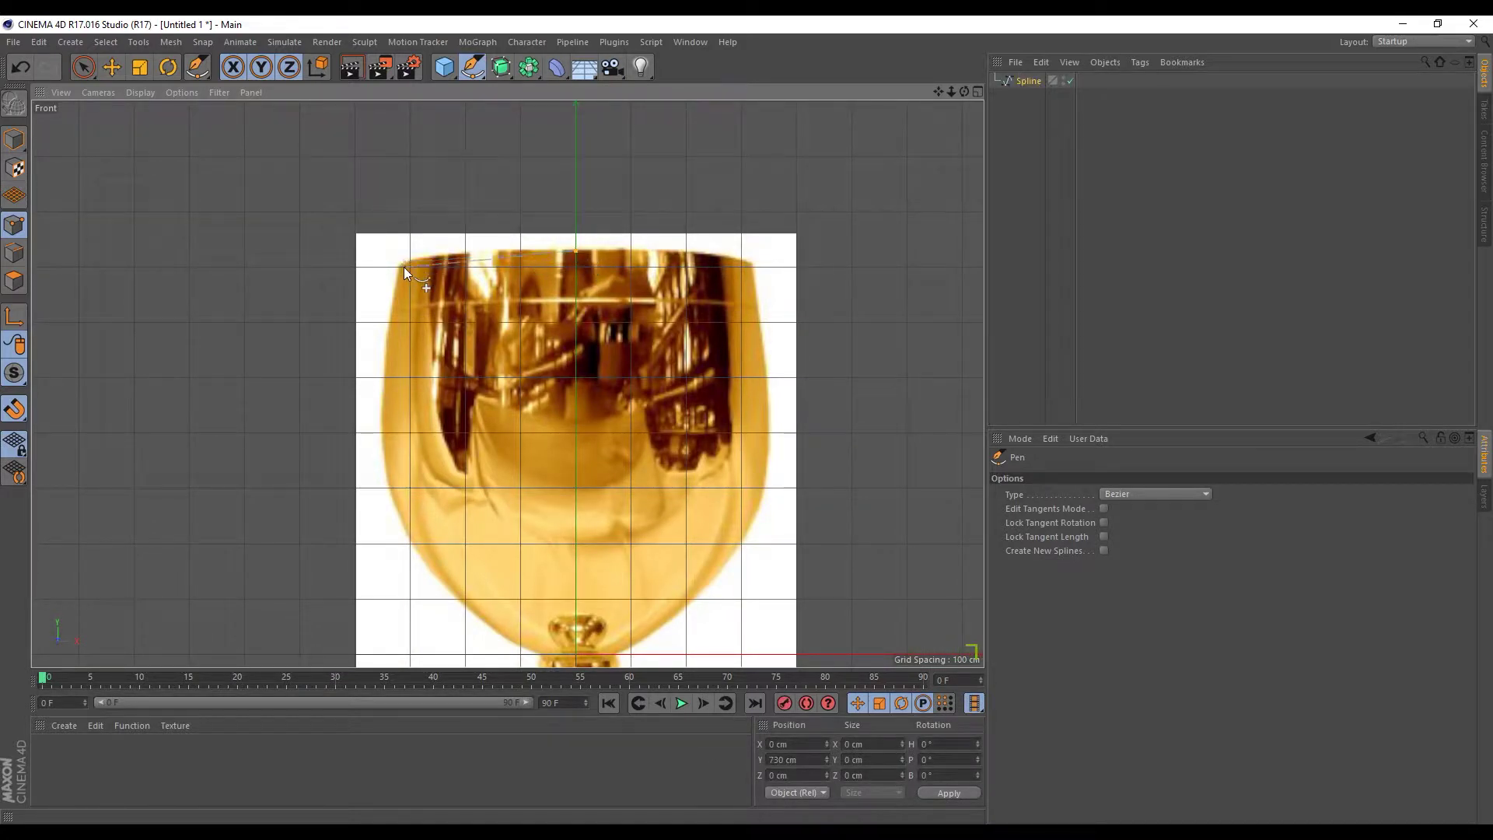
drag(400, 268, 382, 288)
- Trace the left side of the goblet's bowl down to the stem, adding a curved point at X -350, Y 350 cm and two lower points
alt+middle_drag(422, 408, 367, 294)
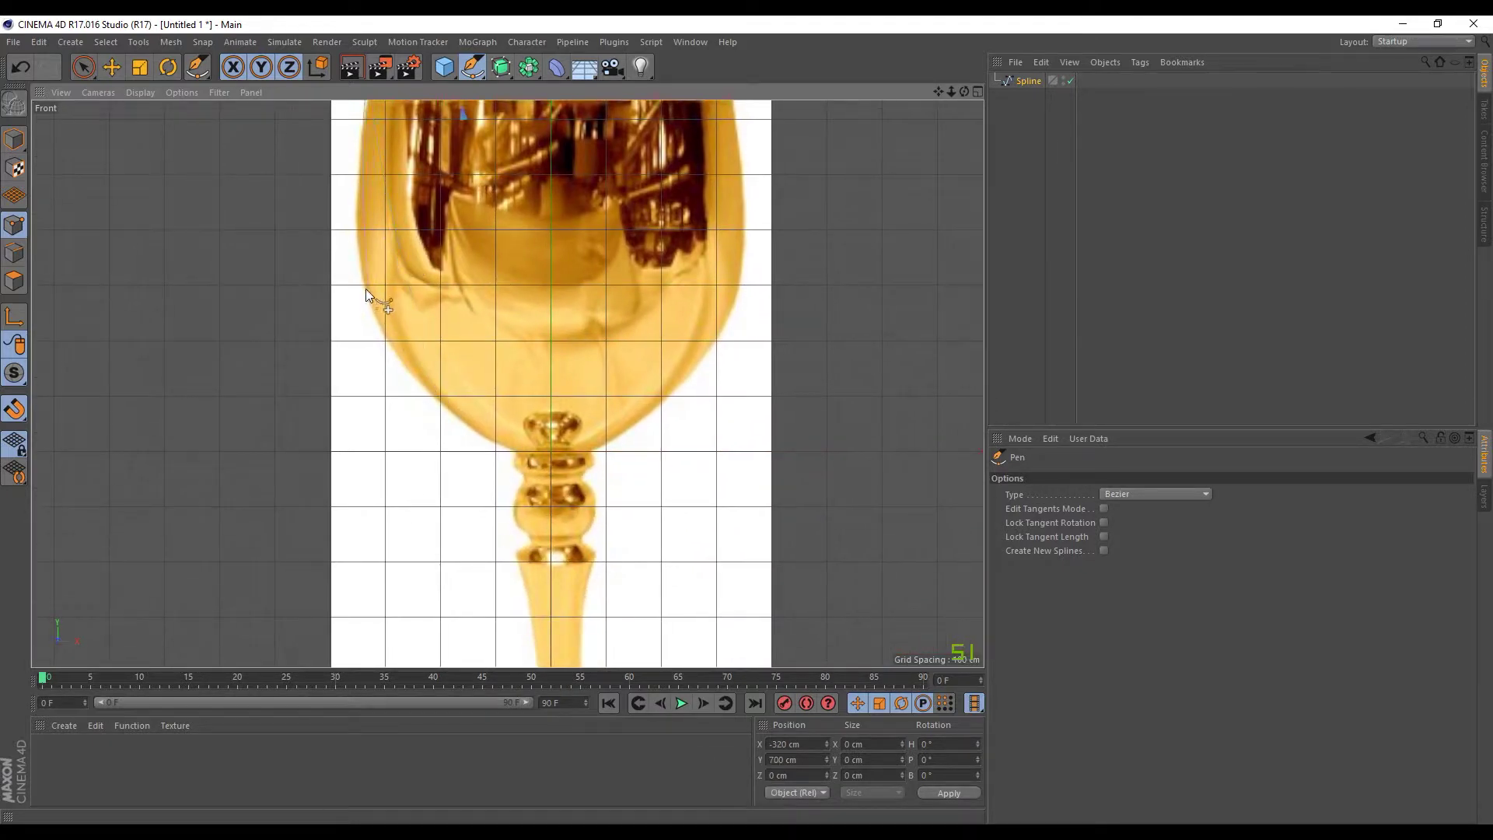
drag(357, 256, 366, 295)
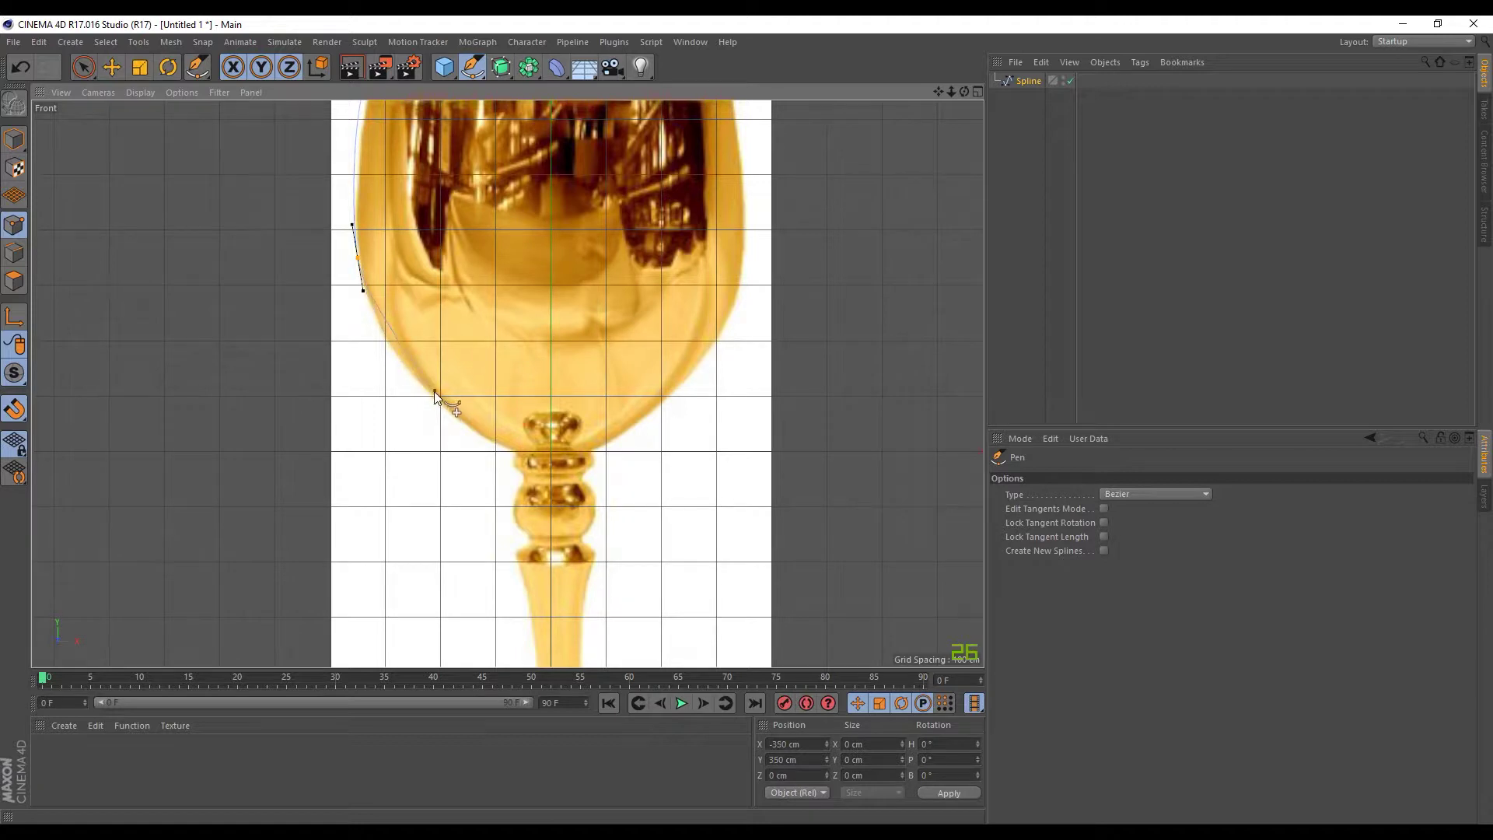
click(402, 362)
drag(489, 445, 536, 464)
key(Escape)
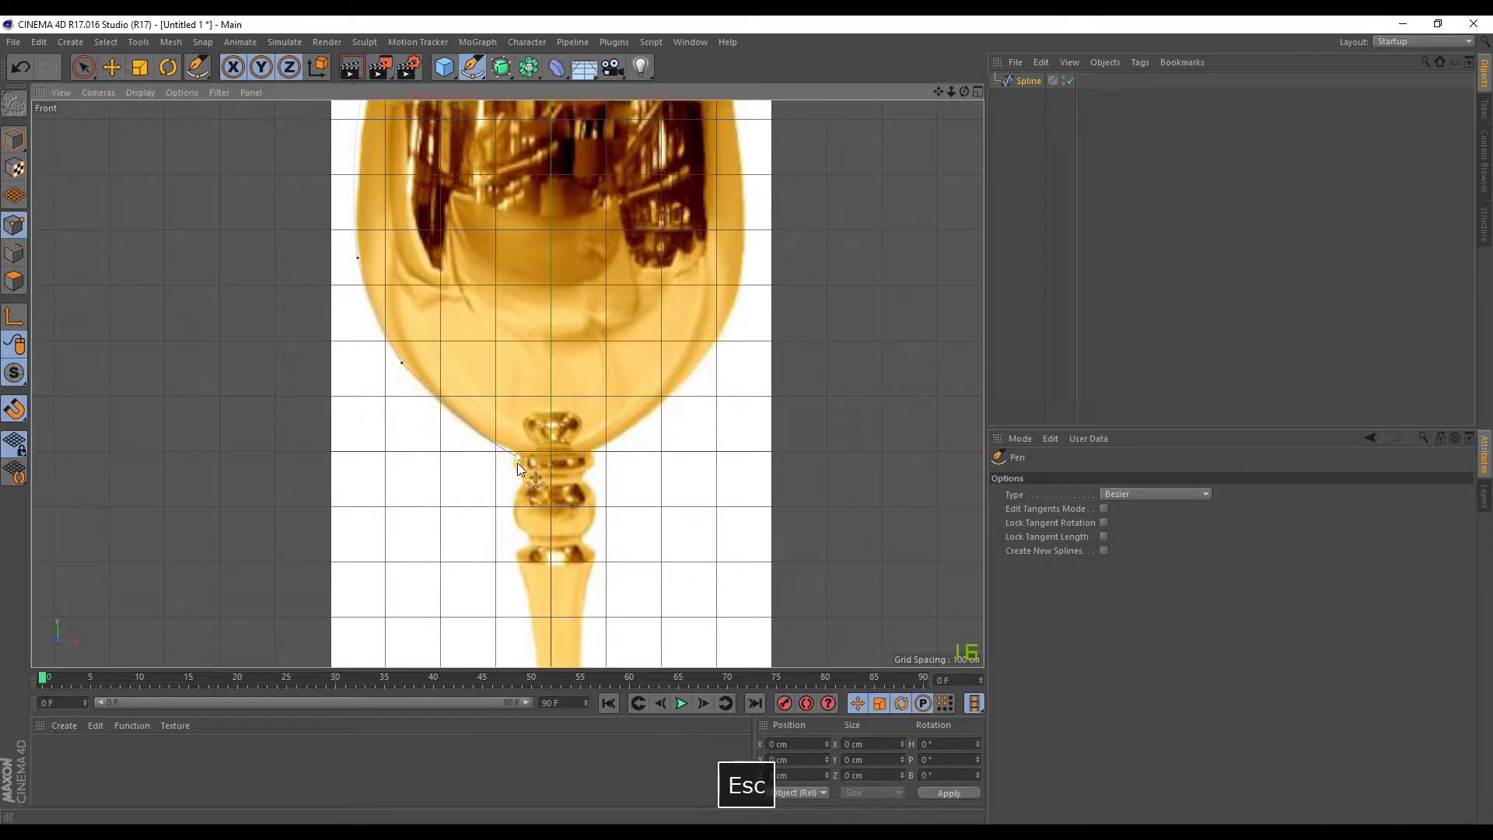
- Trace the rounded rings at the top of the stem with spline points from X -60, Y -10 cm down to X -70, Y -190 cm
click(515, 465)
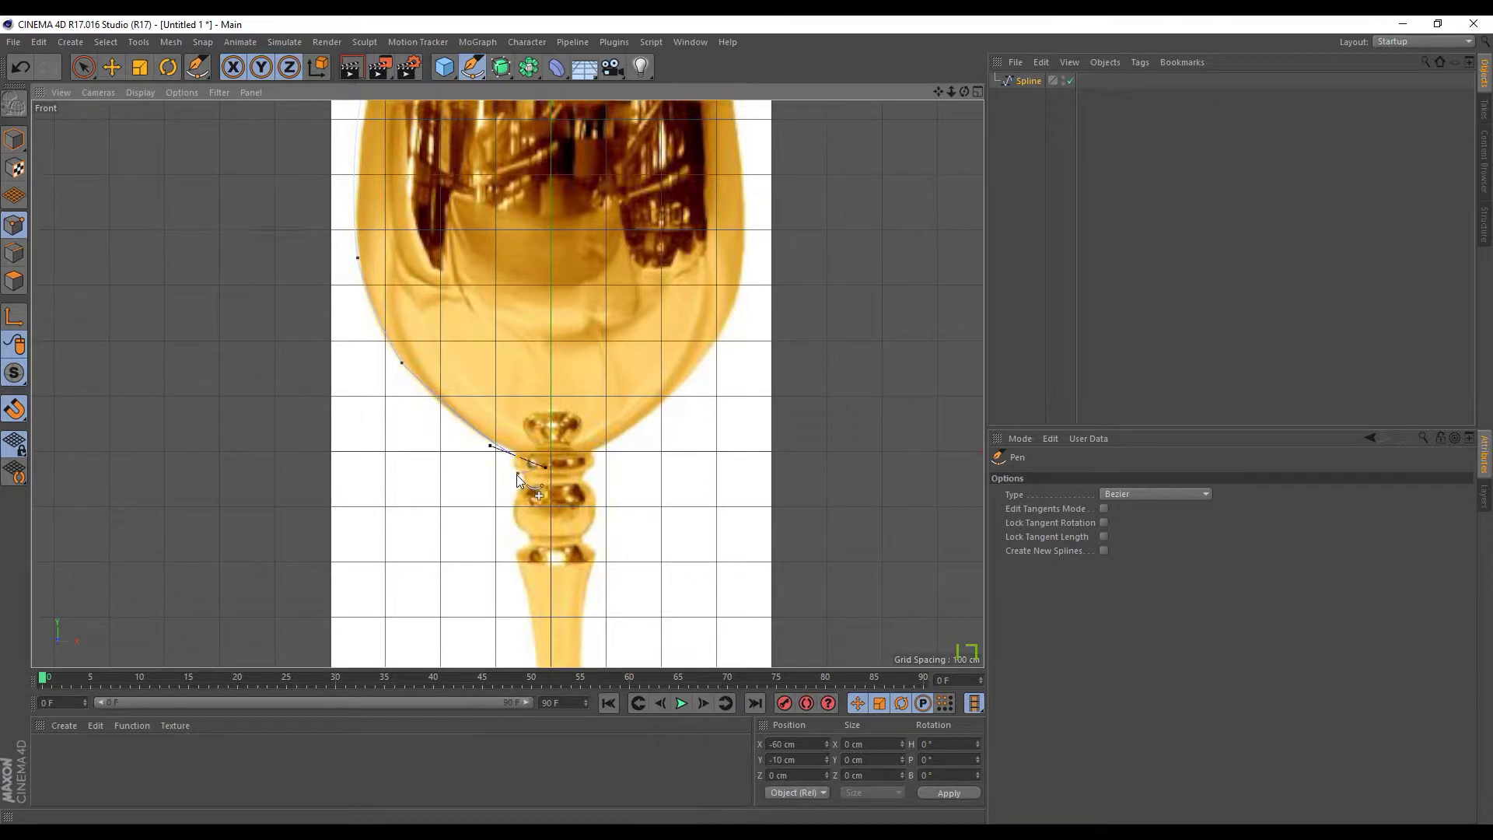
key(Escape)
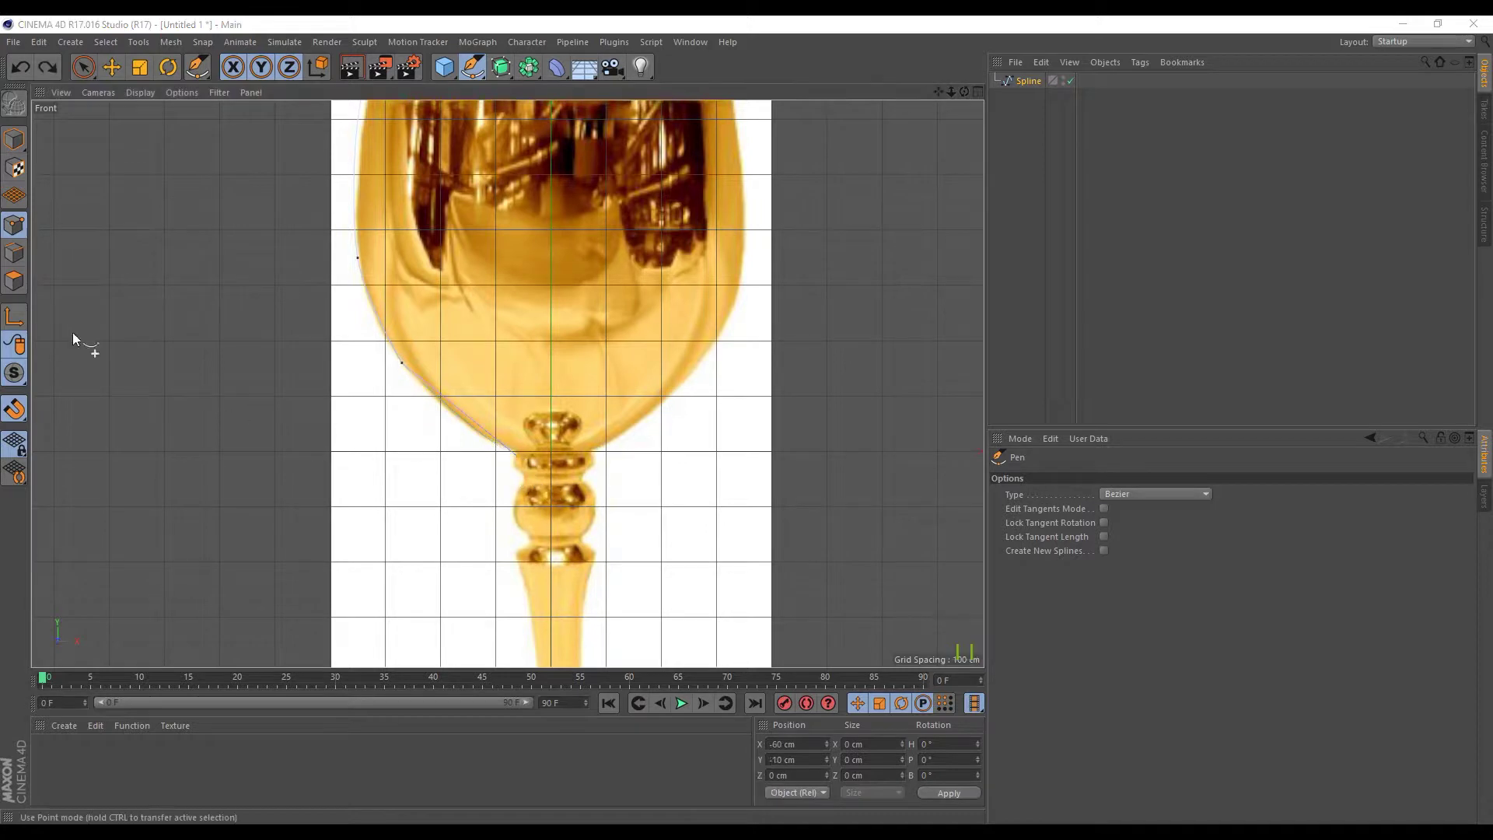
click(516, 486)
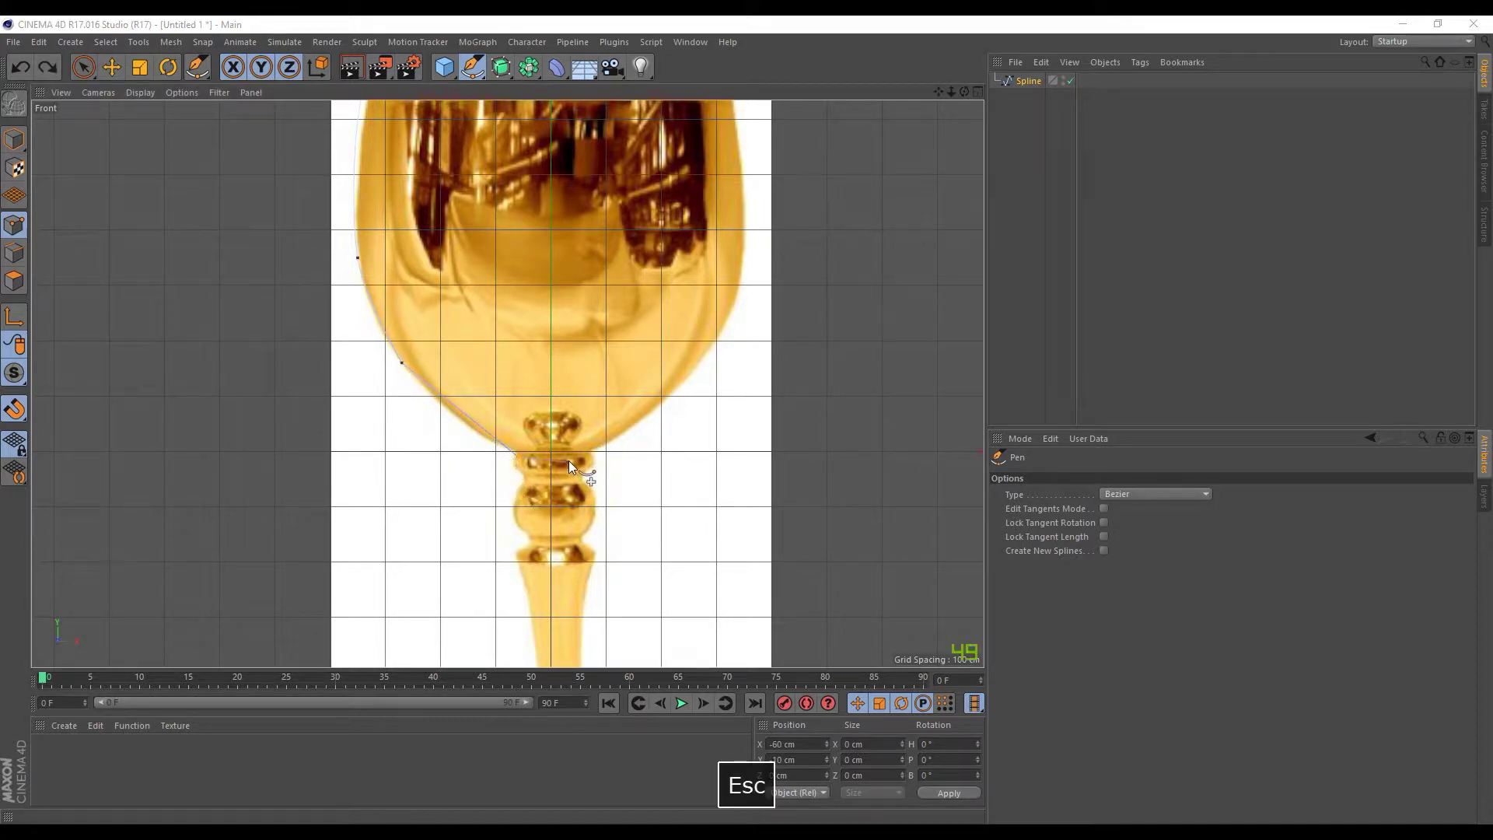
click(511, 472)
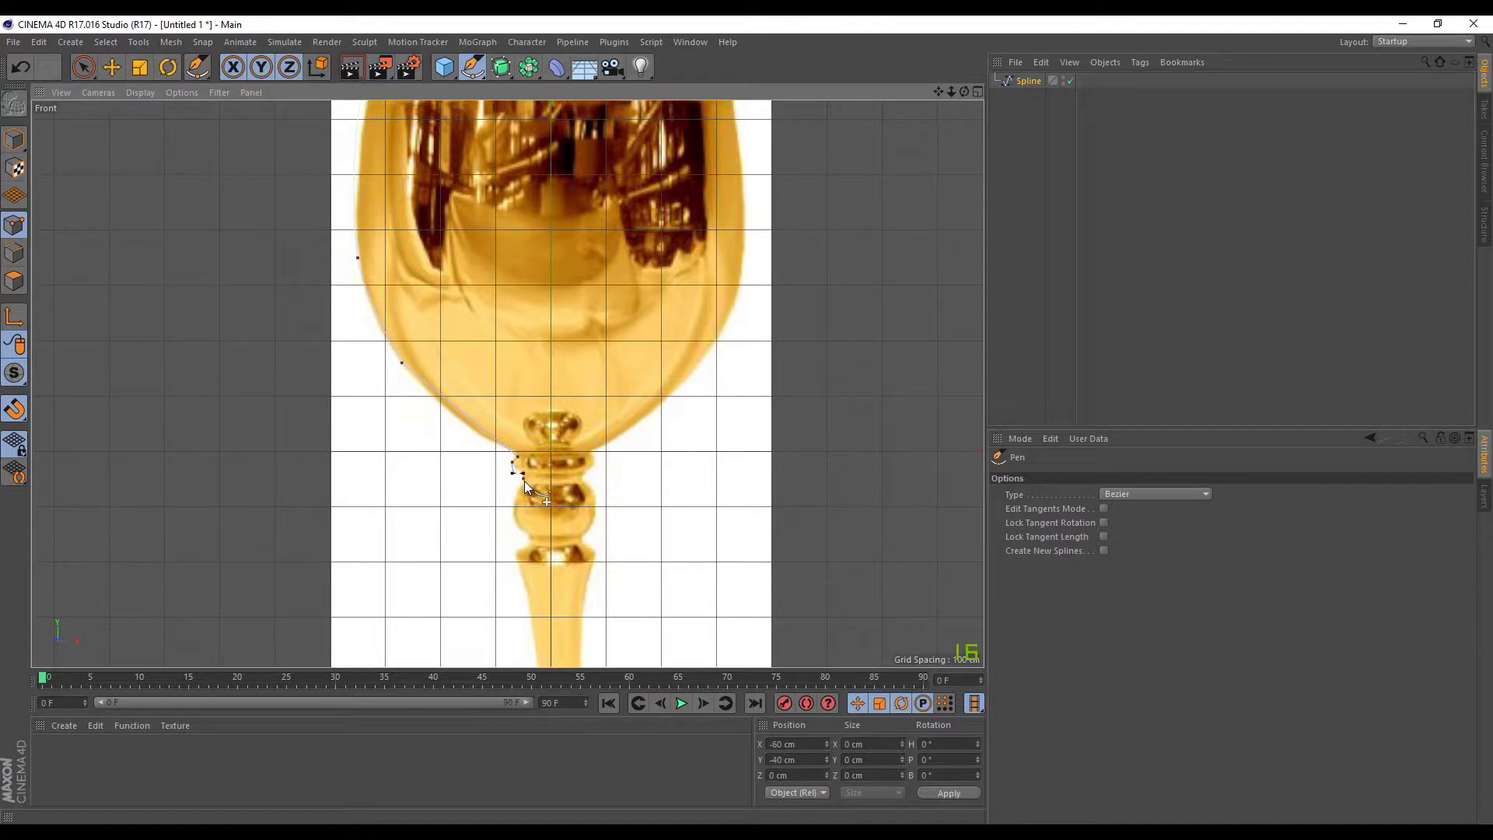
click(511, 521)
click(525, 544)
- Trace the narrow stem with a curved point at X -20, Y -410 cm and a point at X -50, Y -520 cm where the foot begins
alt+middle_drag(573, 552, 584, 204)
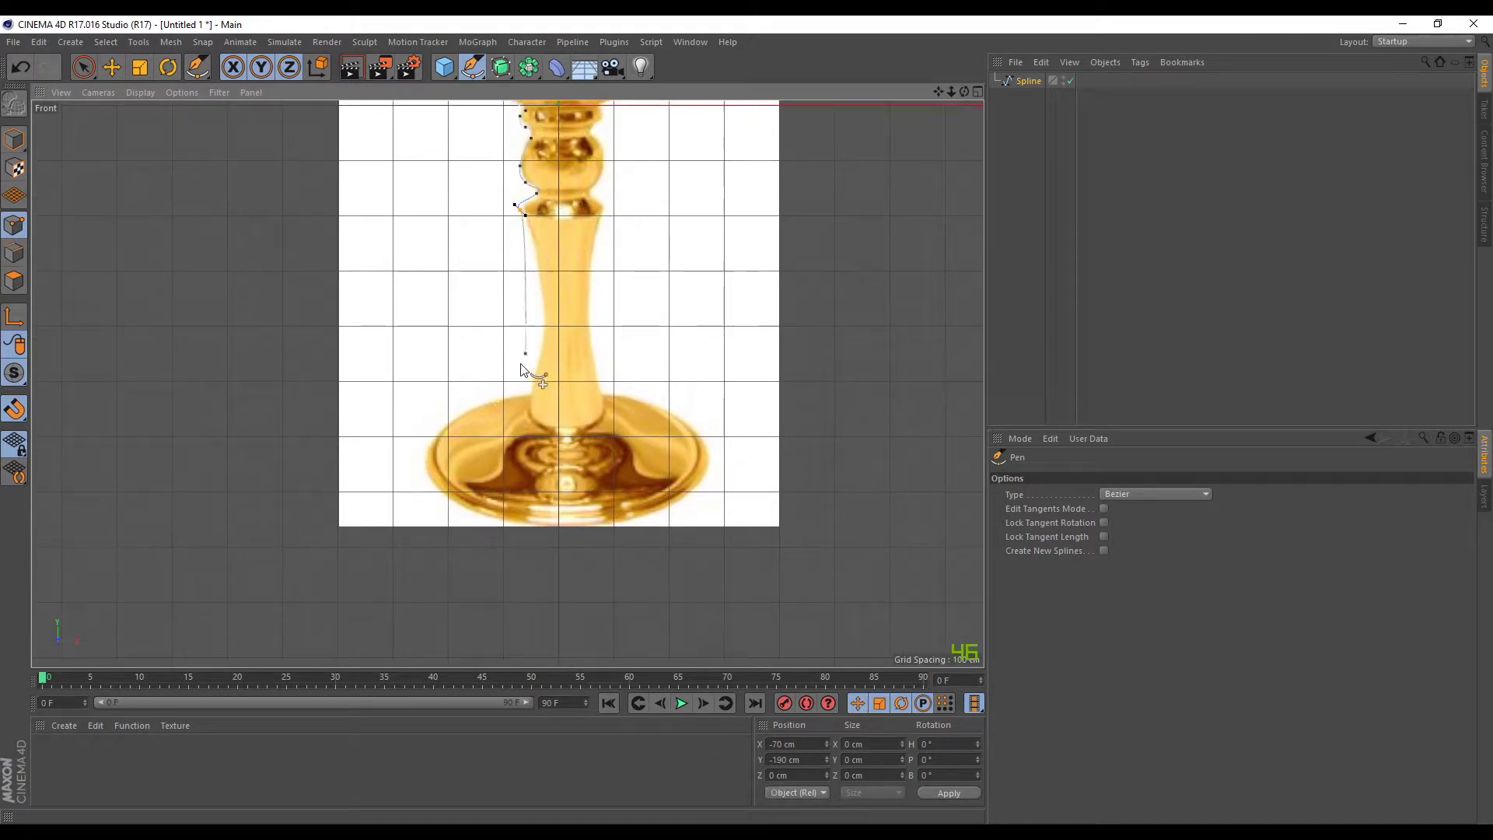
drag(547, 329, 542, 348)
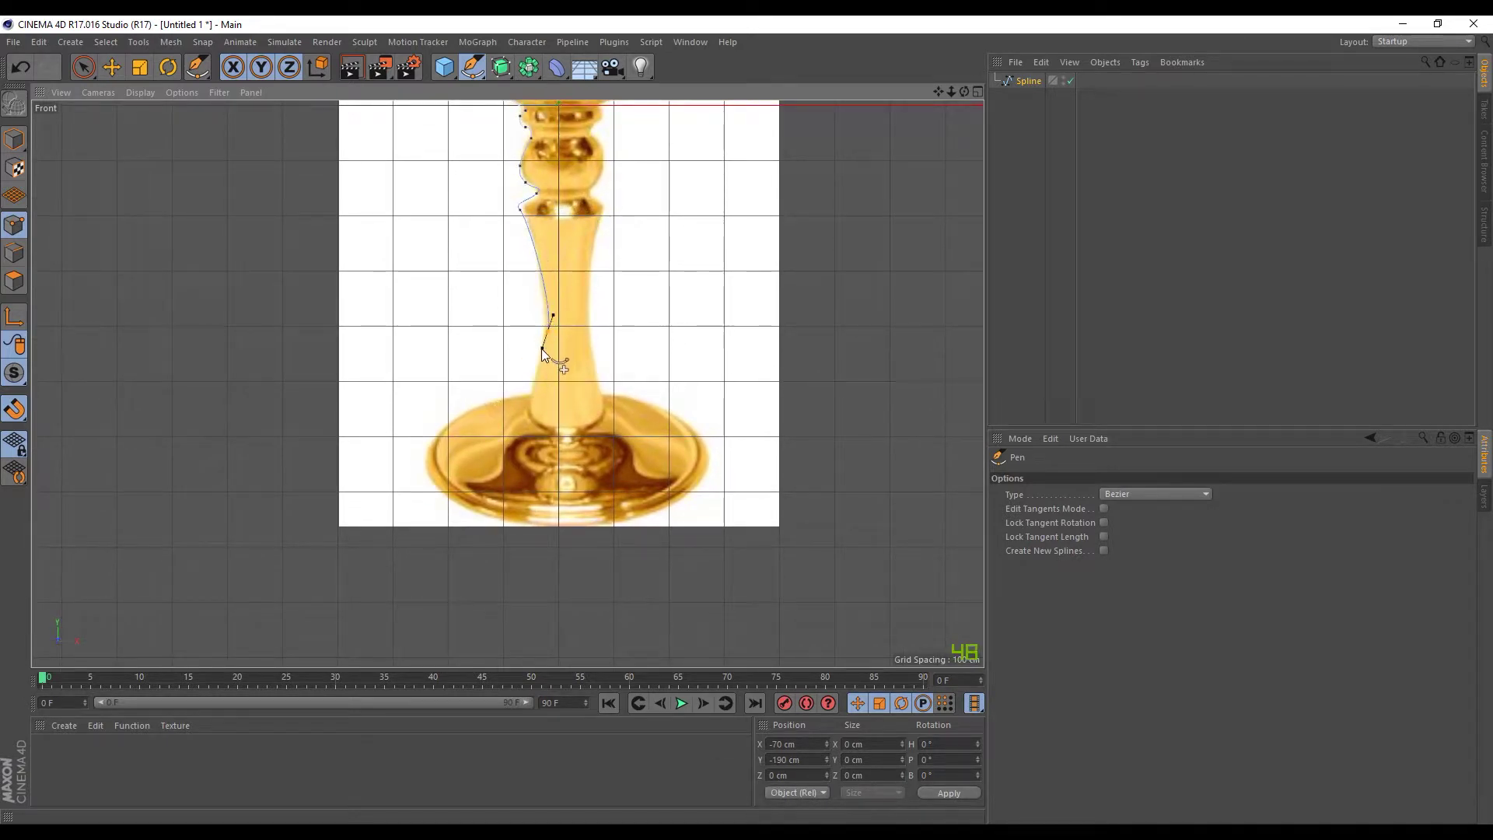
click(531, 393)
- Trace the foot's left edge and underside to the centre axis, with points at X -220, Y -580 cm and X -80, Y -730 cm
drag(438, 426, 430, 468)
drag(515, 508, 559, 508)
key(Escape)
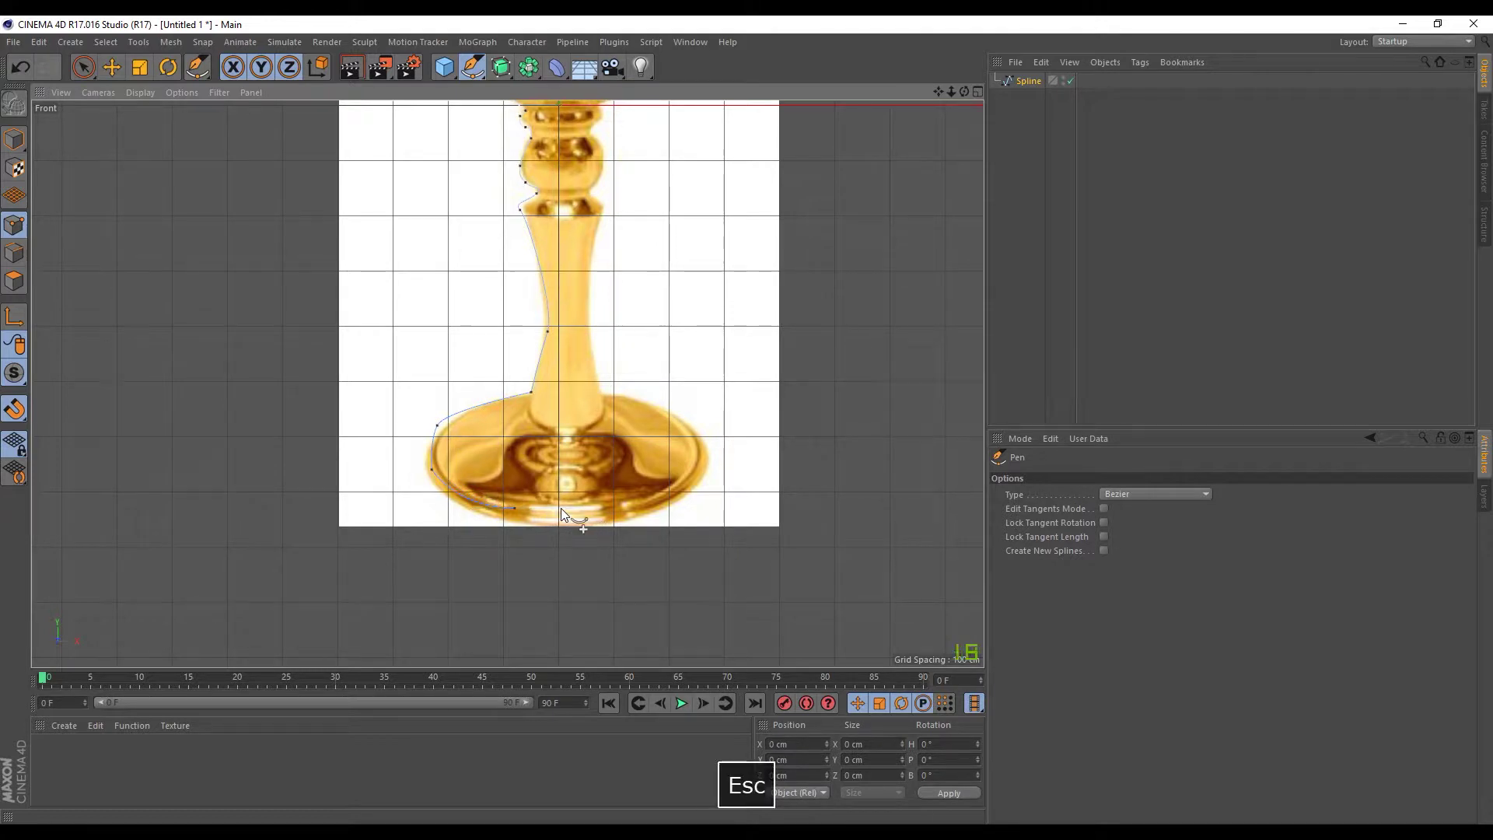
key(ctrl+z)
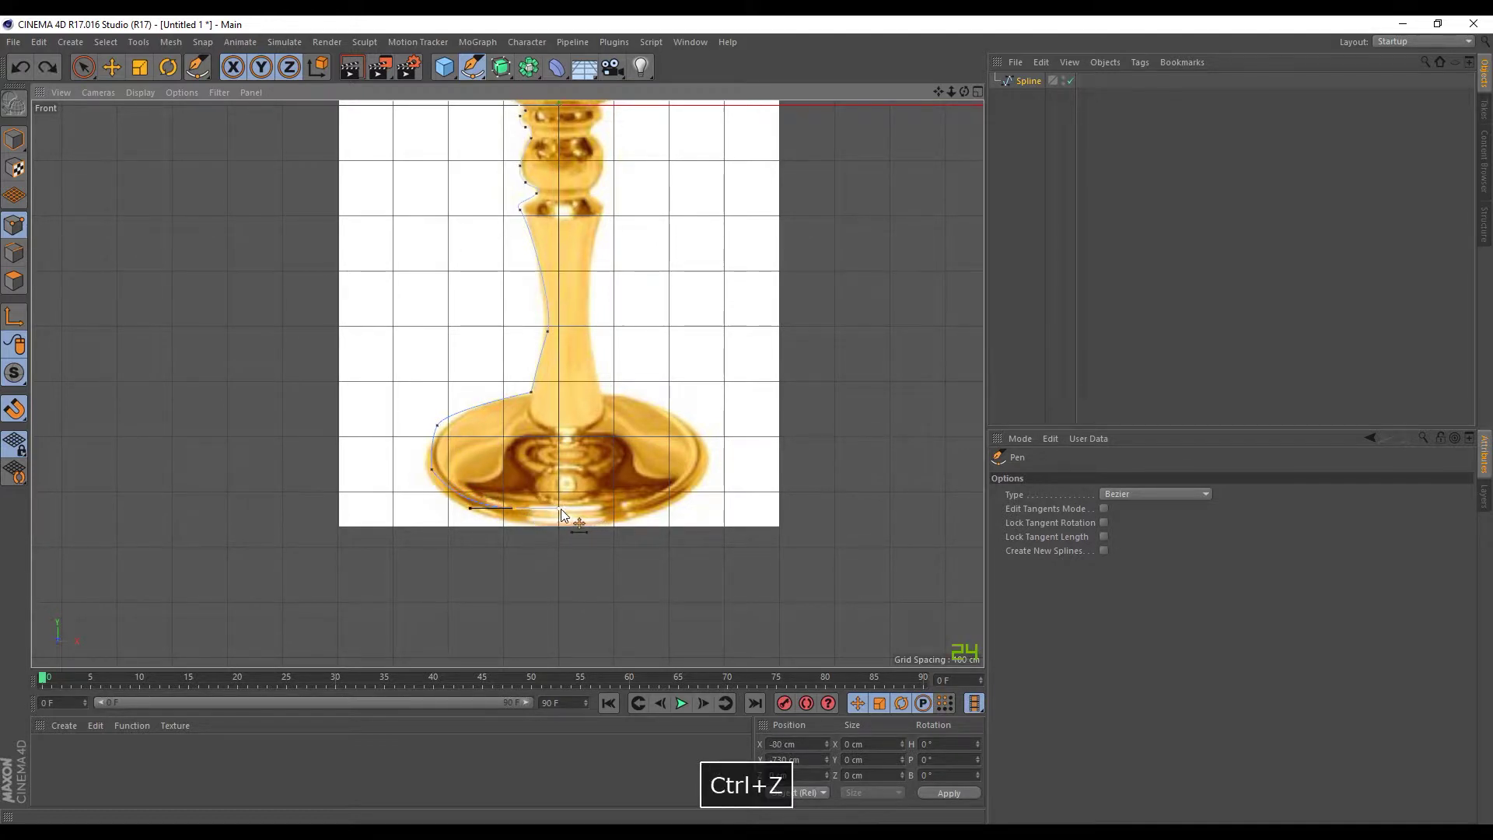
scroll(560, 509, up, 8)
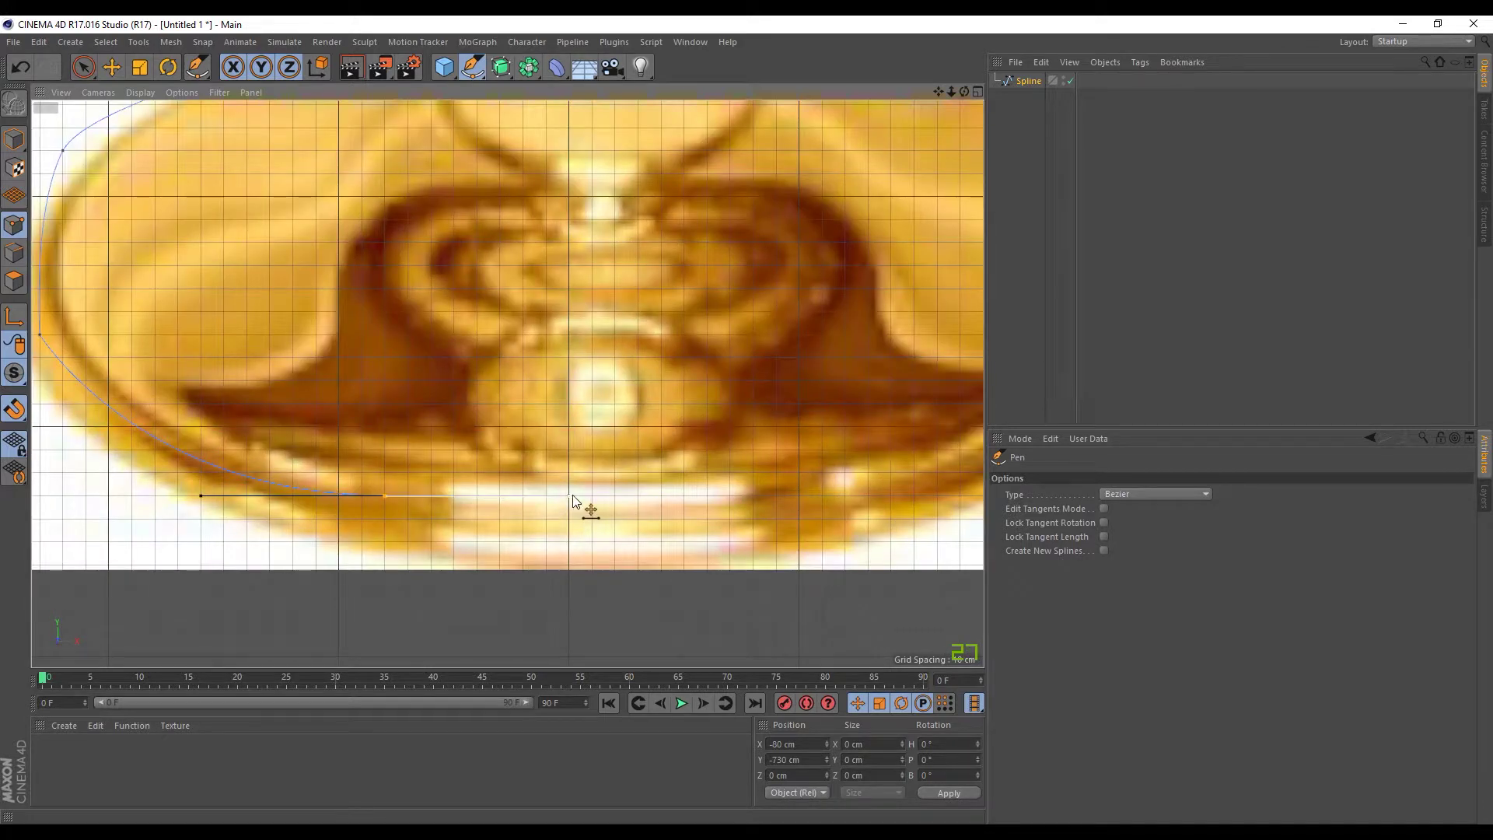
scroll(579, 500, down, 5)
key(Escape)
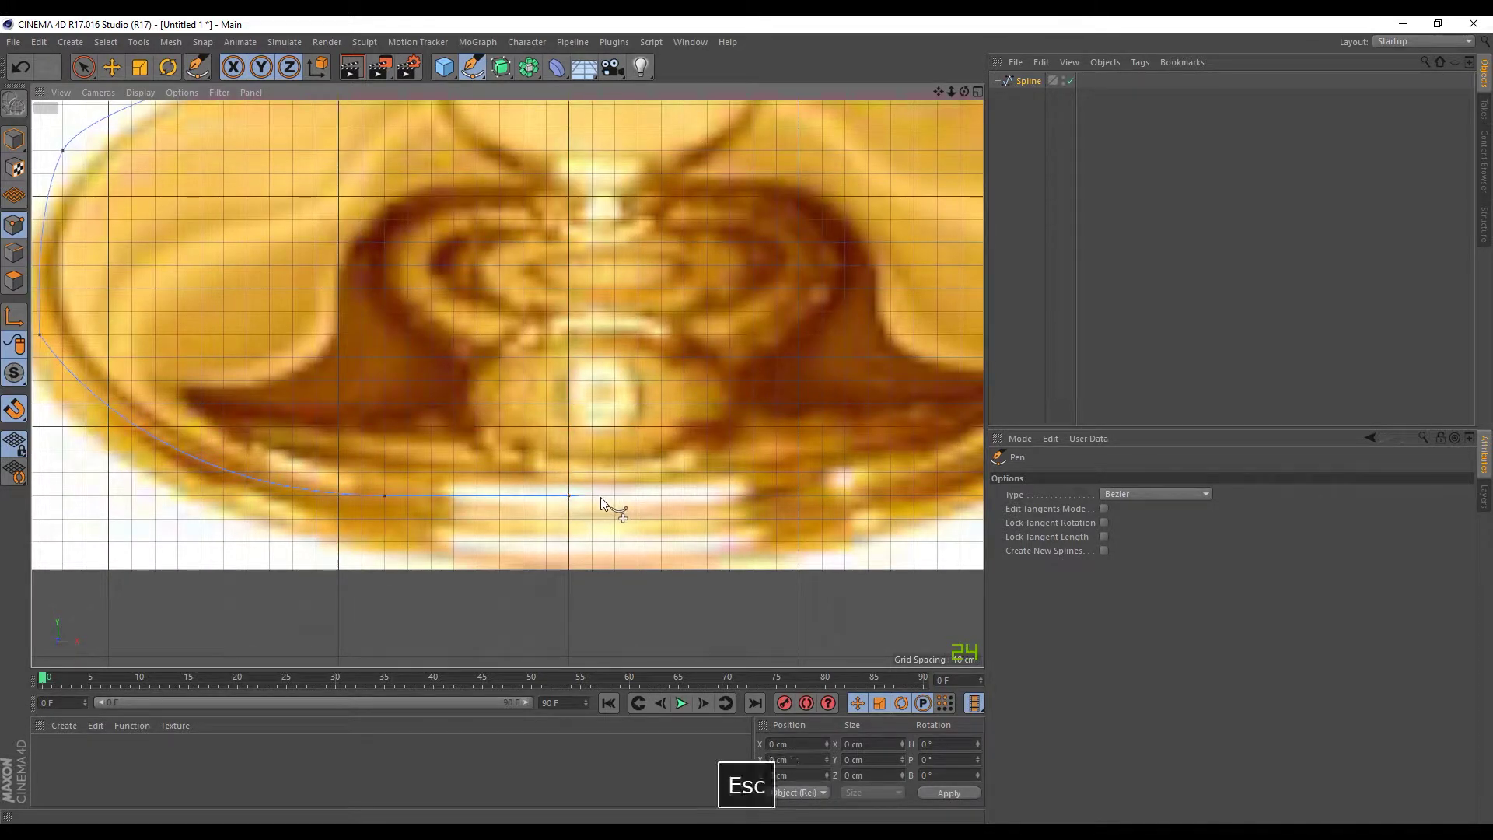
- Reopen the Front viewport's background settings and hide the goblet picture so only the traced spline shows
scroll(655, 290, down, 4)
scroll(655, 291, down, 3)
alt+middle_drag(692, 261, 637, 437)
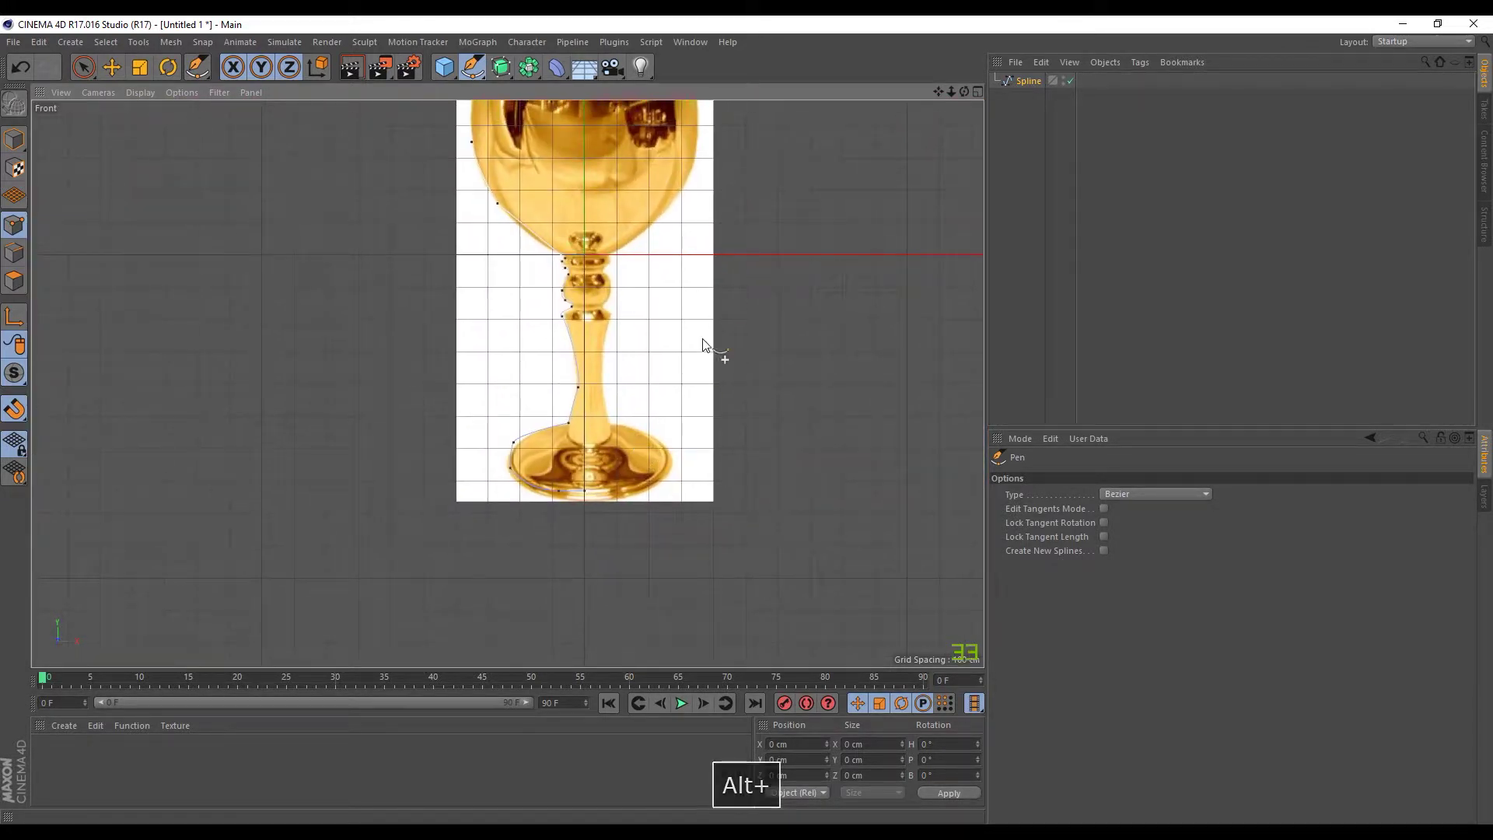
alt+middle_drag(731, 250, 673, 358)
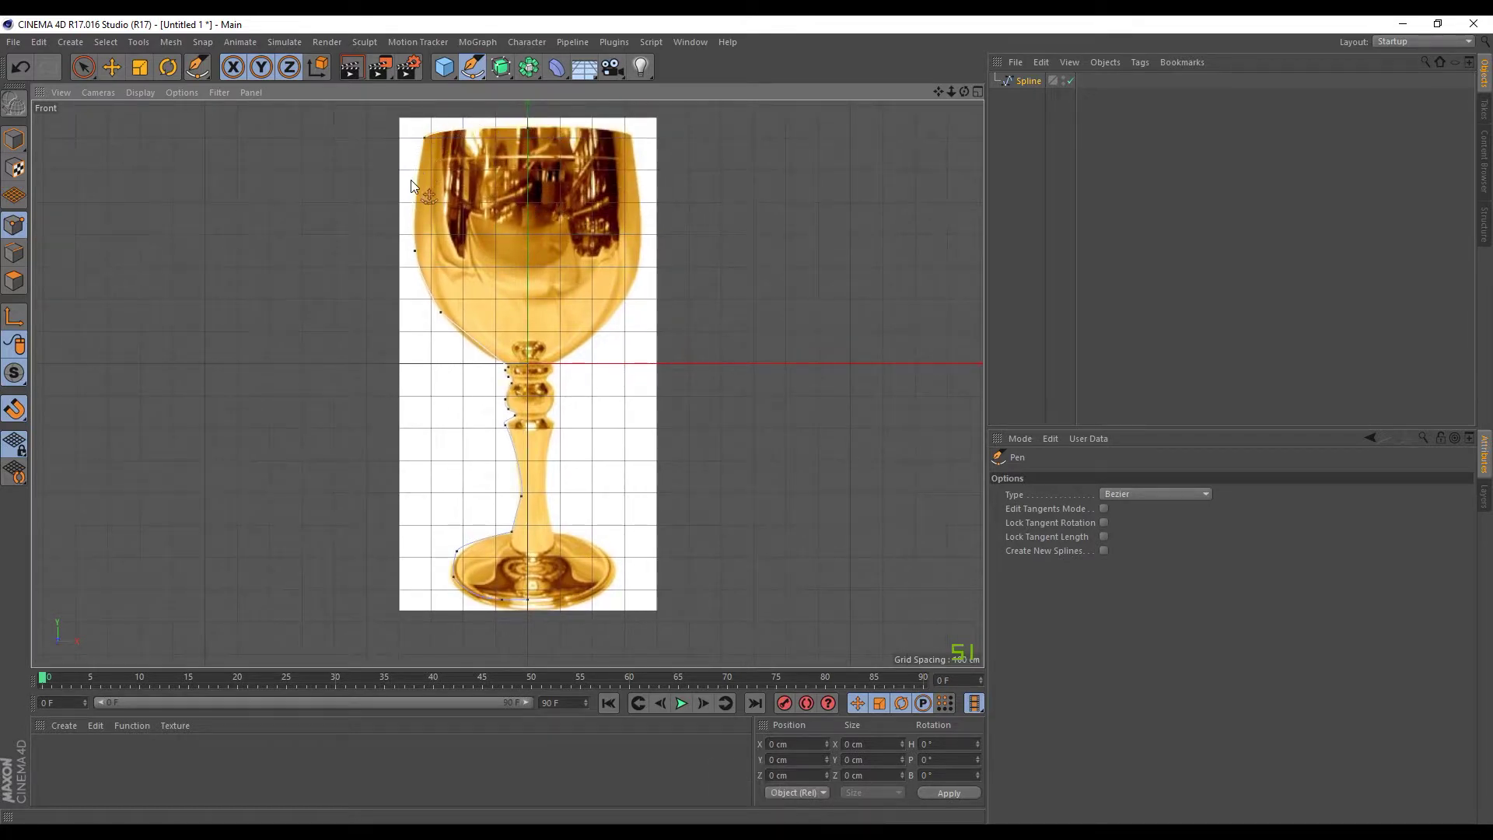
click(141, 93)
mouse_move(182, 93)
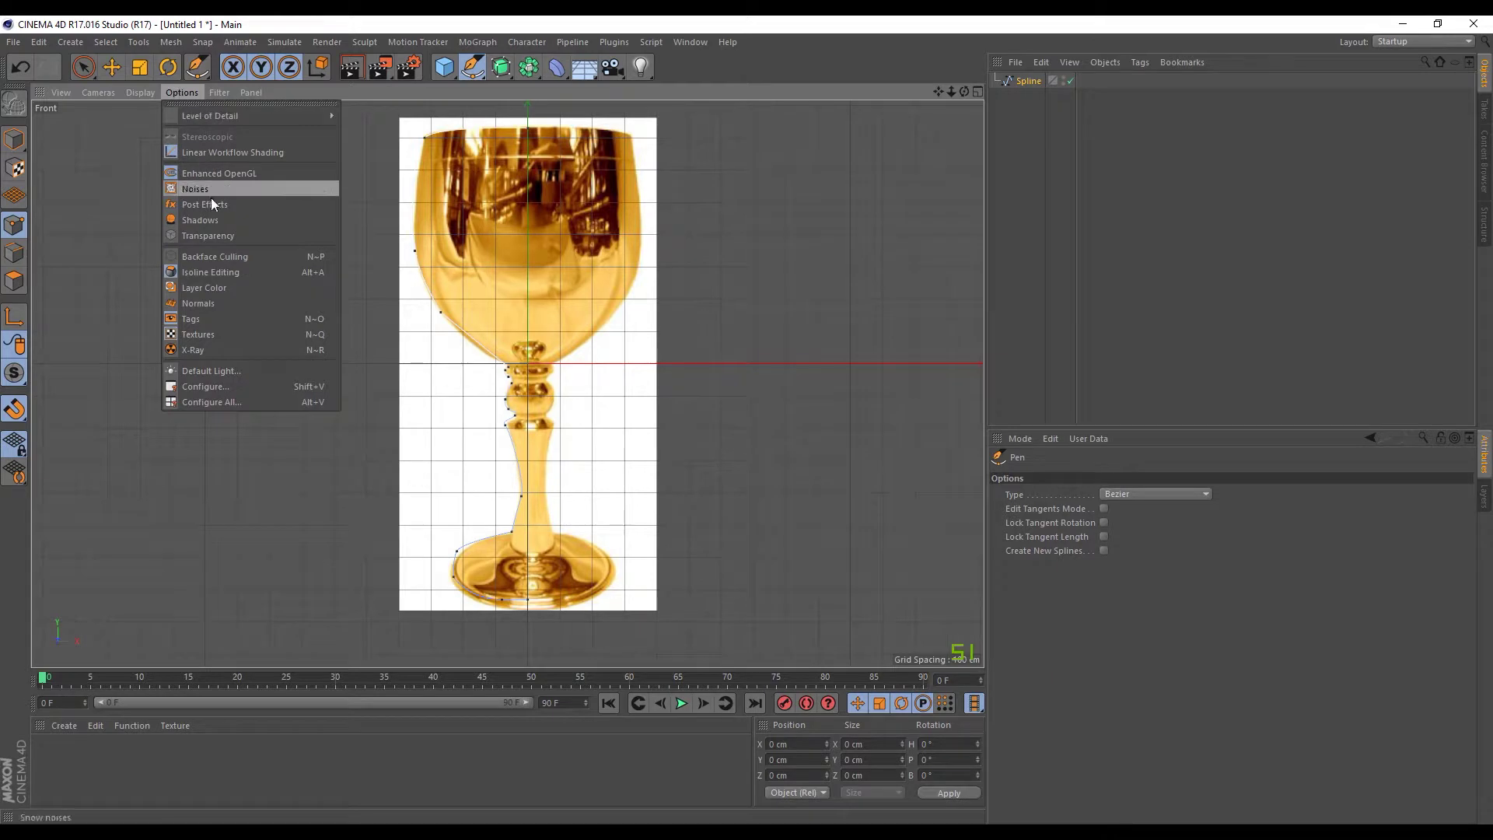
click(204, 386)
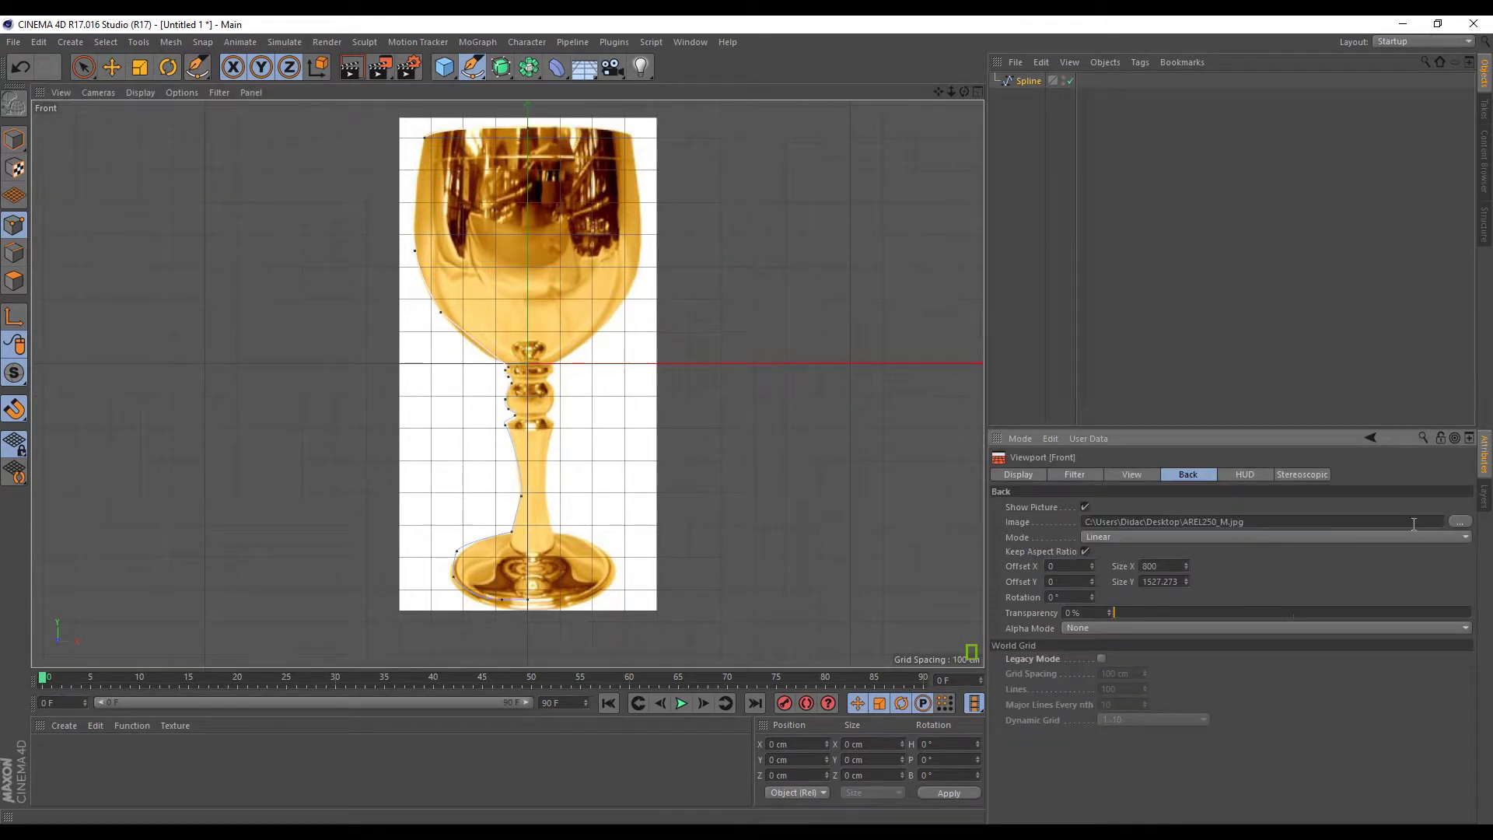
click(1086, 508)
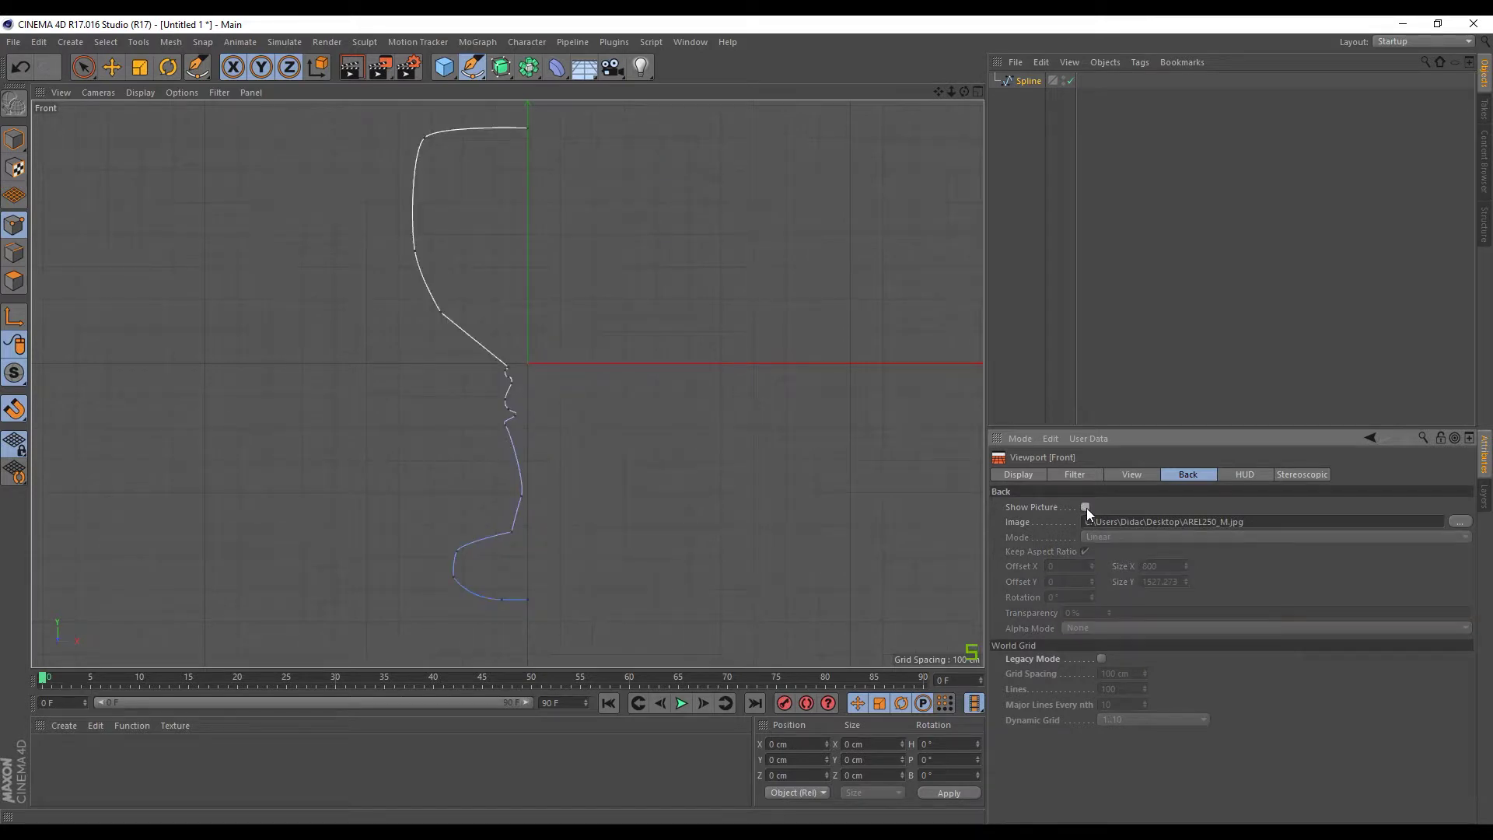
click(1085, 507)
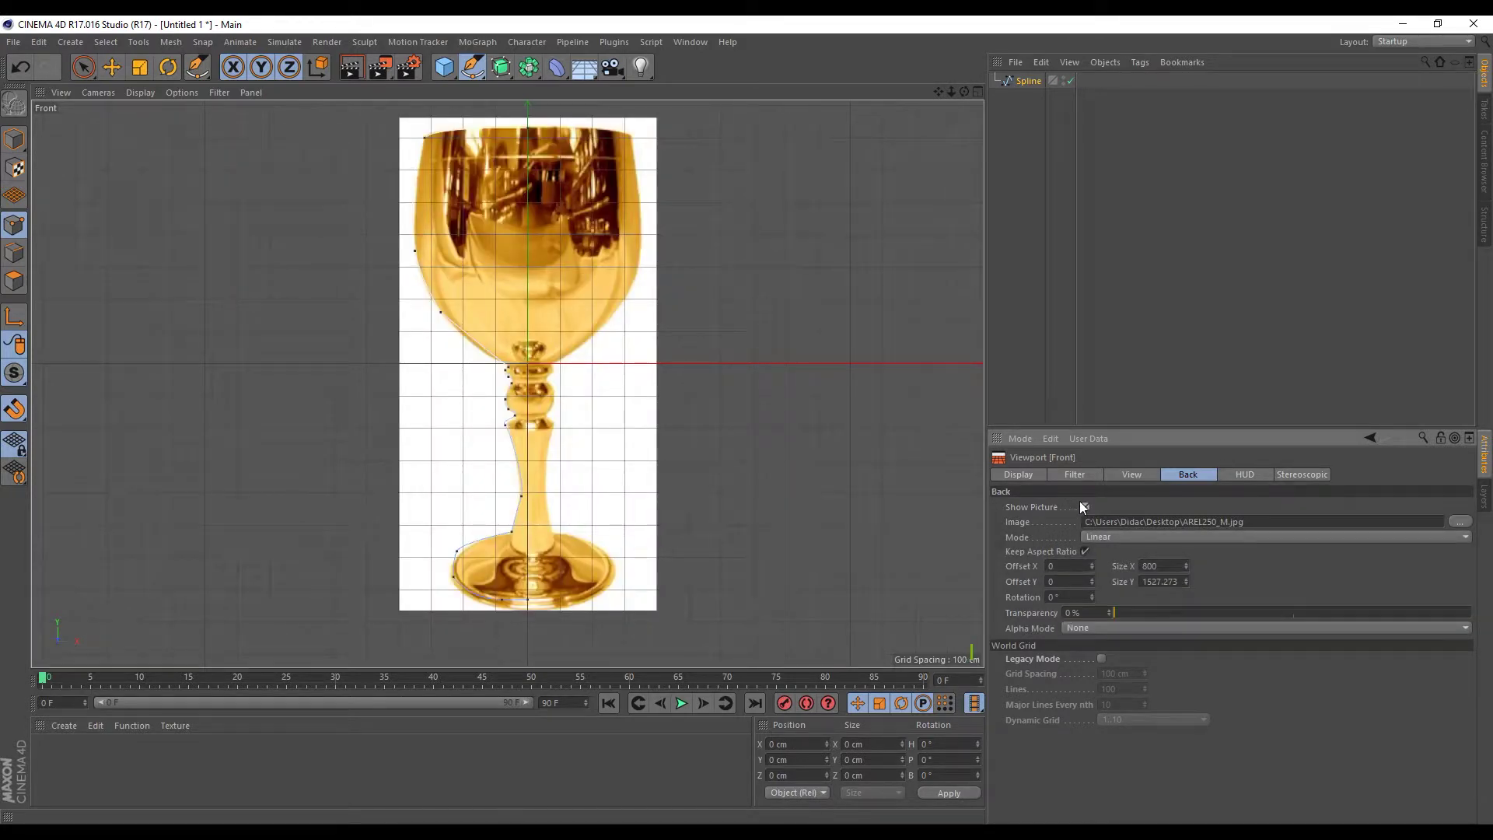
click(1085, 507)
- Try the Spline Smooth brush on the bowl's left side with the spline selected, and undo the smoothing
scroll(700, 319, down, 3)
scroll(557, 114, up, 5)
scroll(557, 114, down, 2)
click(83, 67)
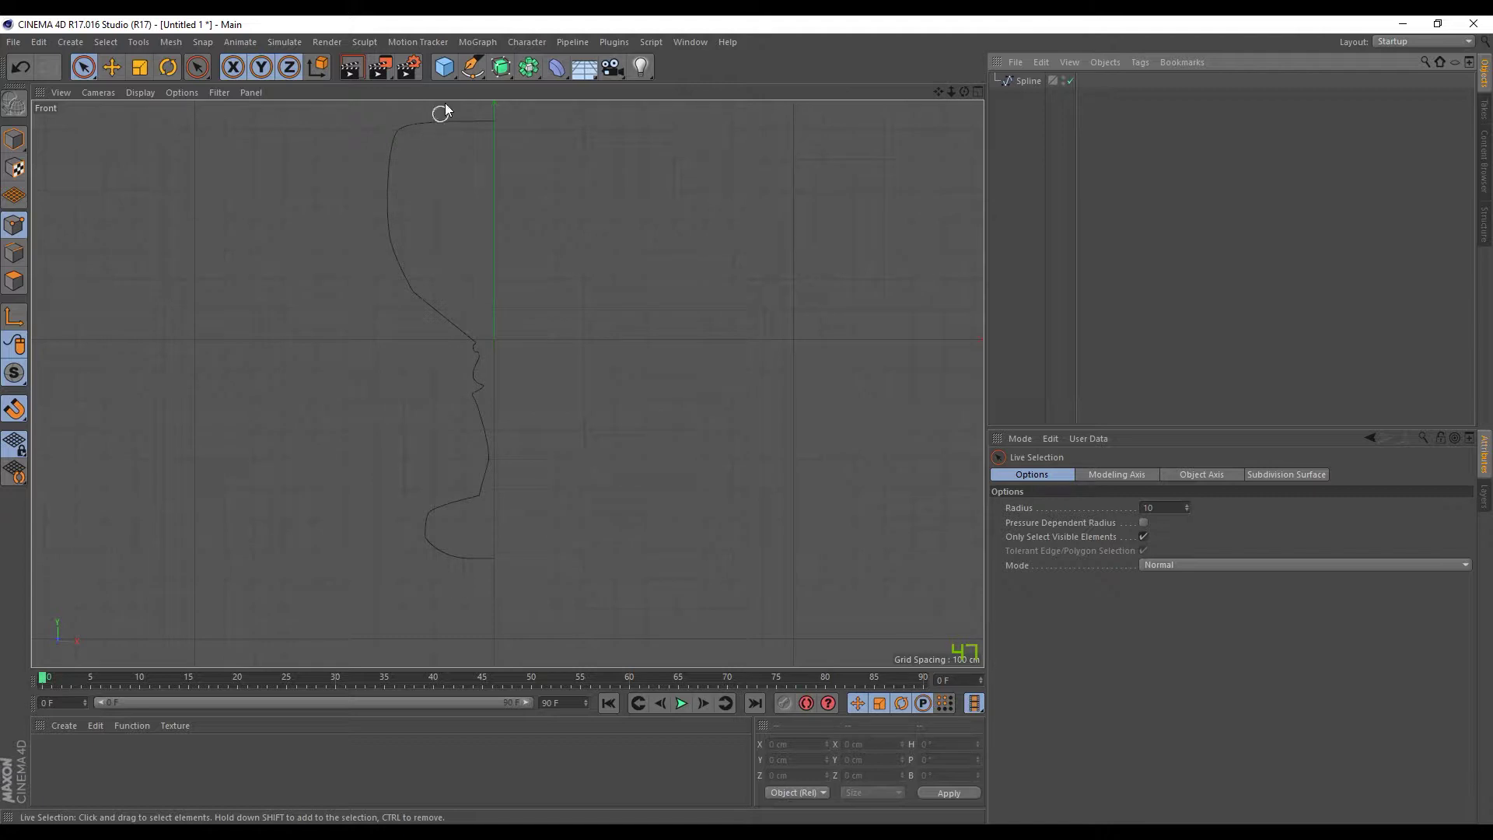
click(472, 67)
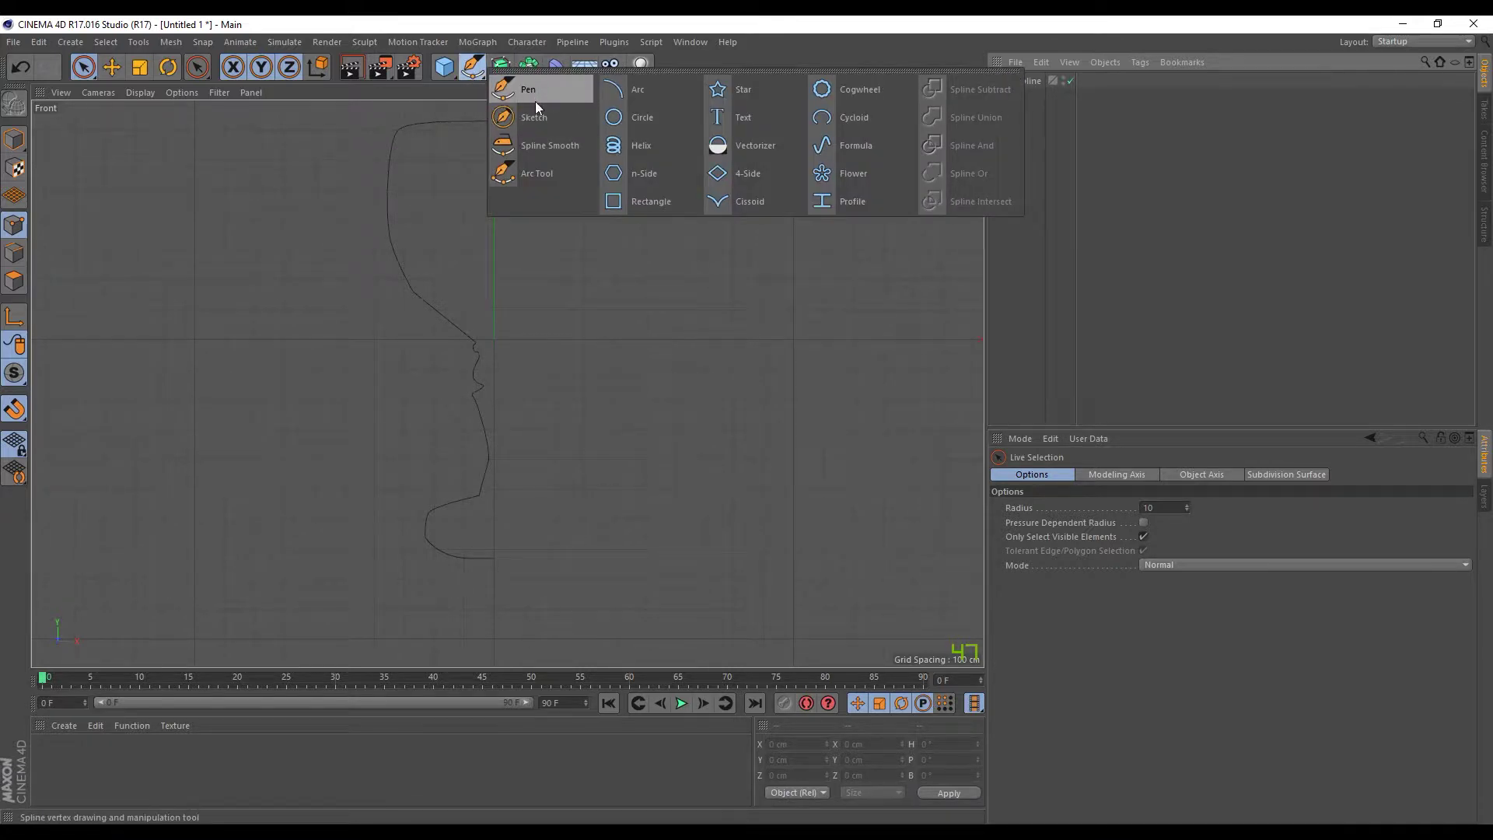
click(557, 148)
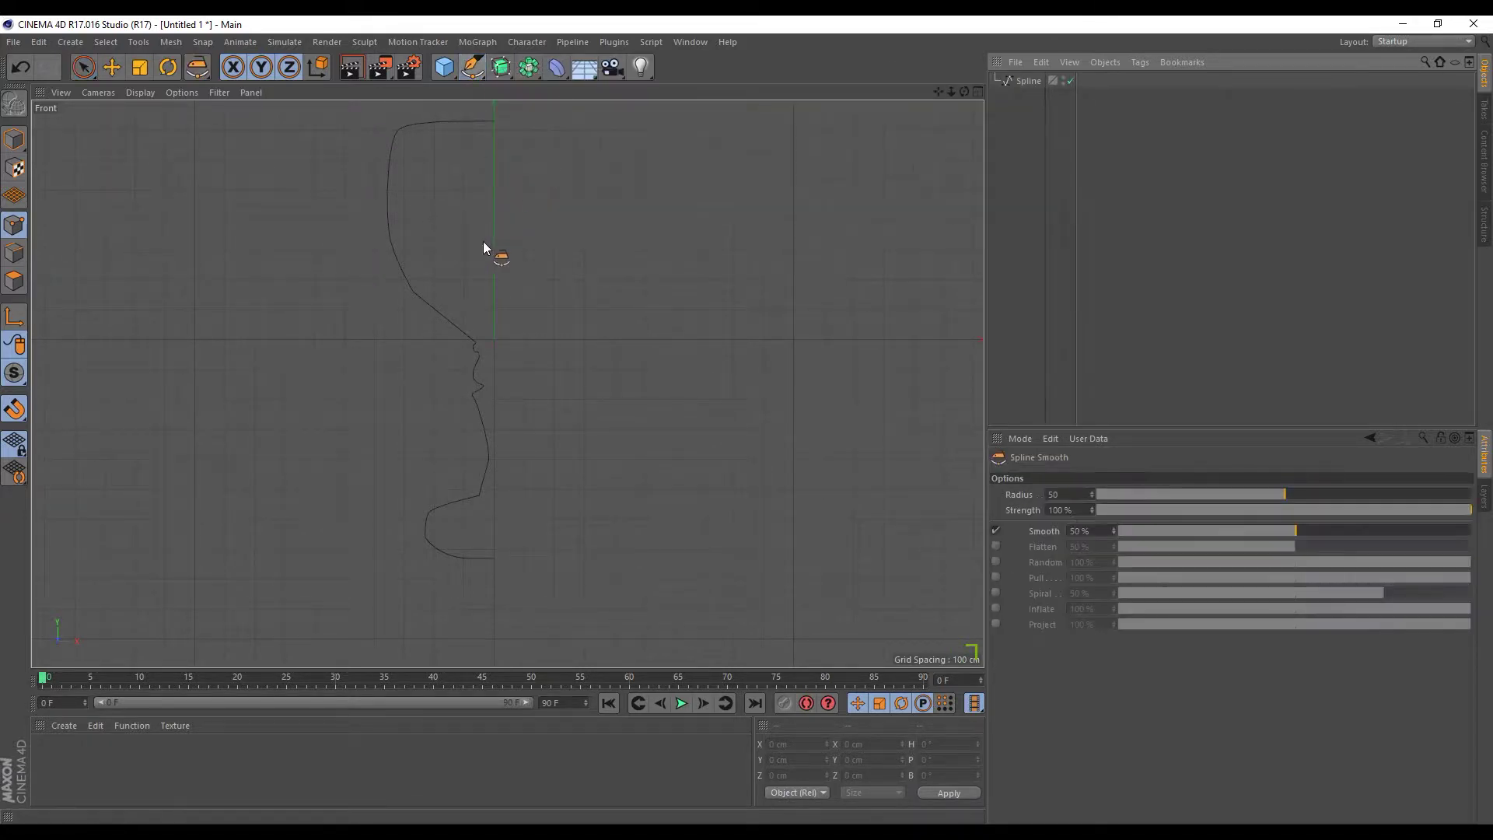
drag(398, 251, 394, 184)
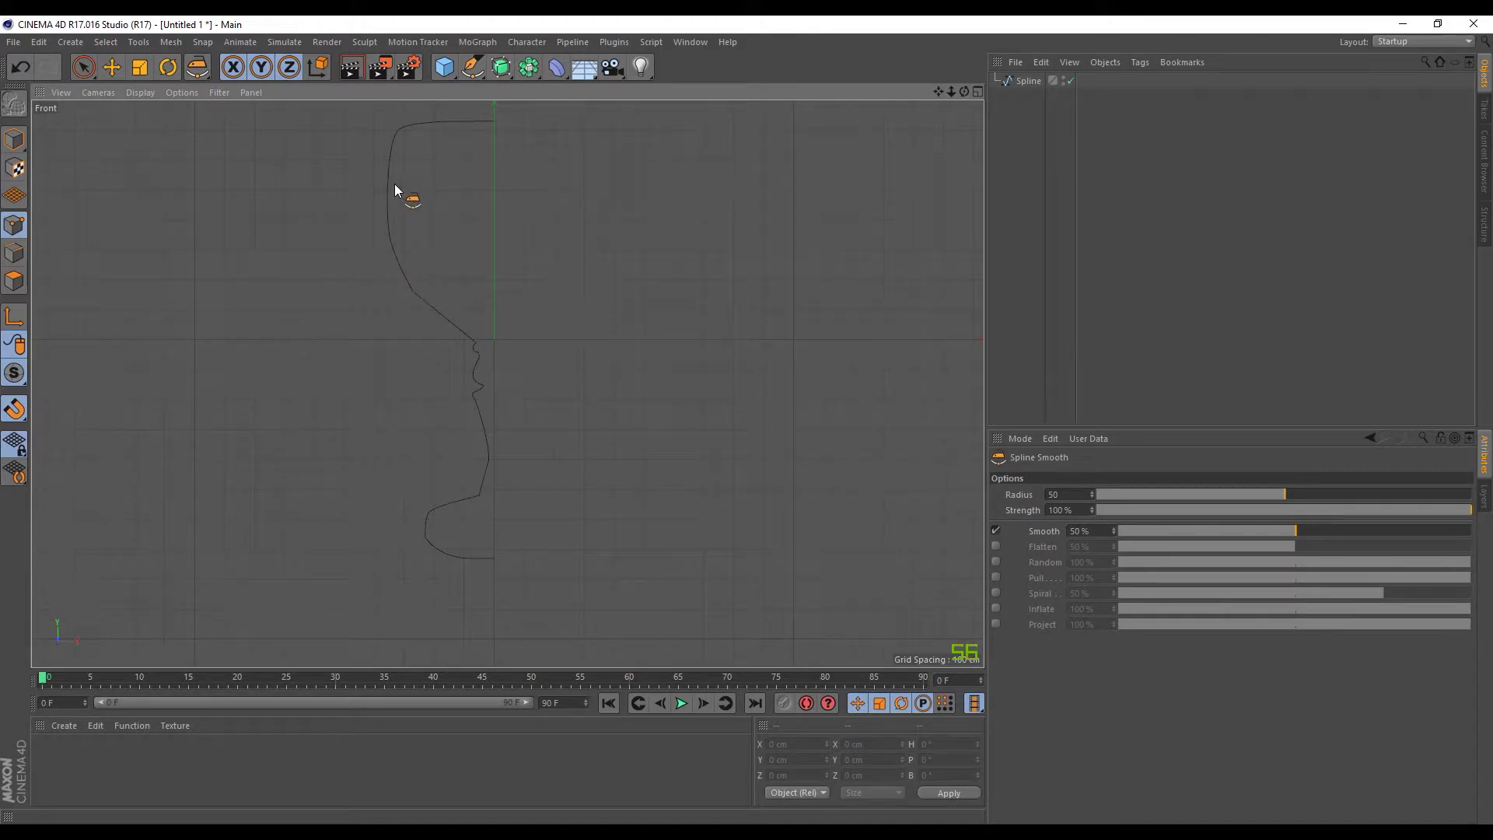
click(1026, 81)
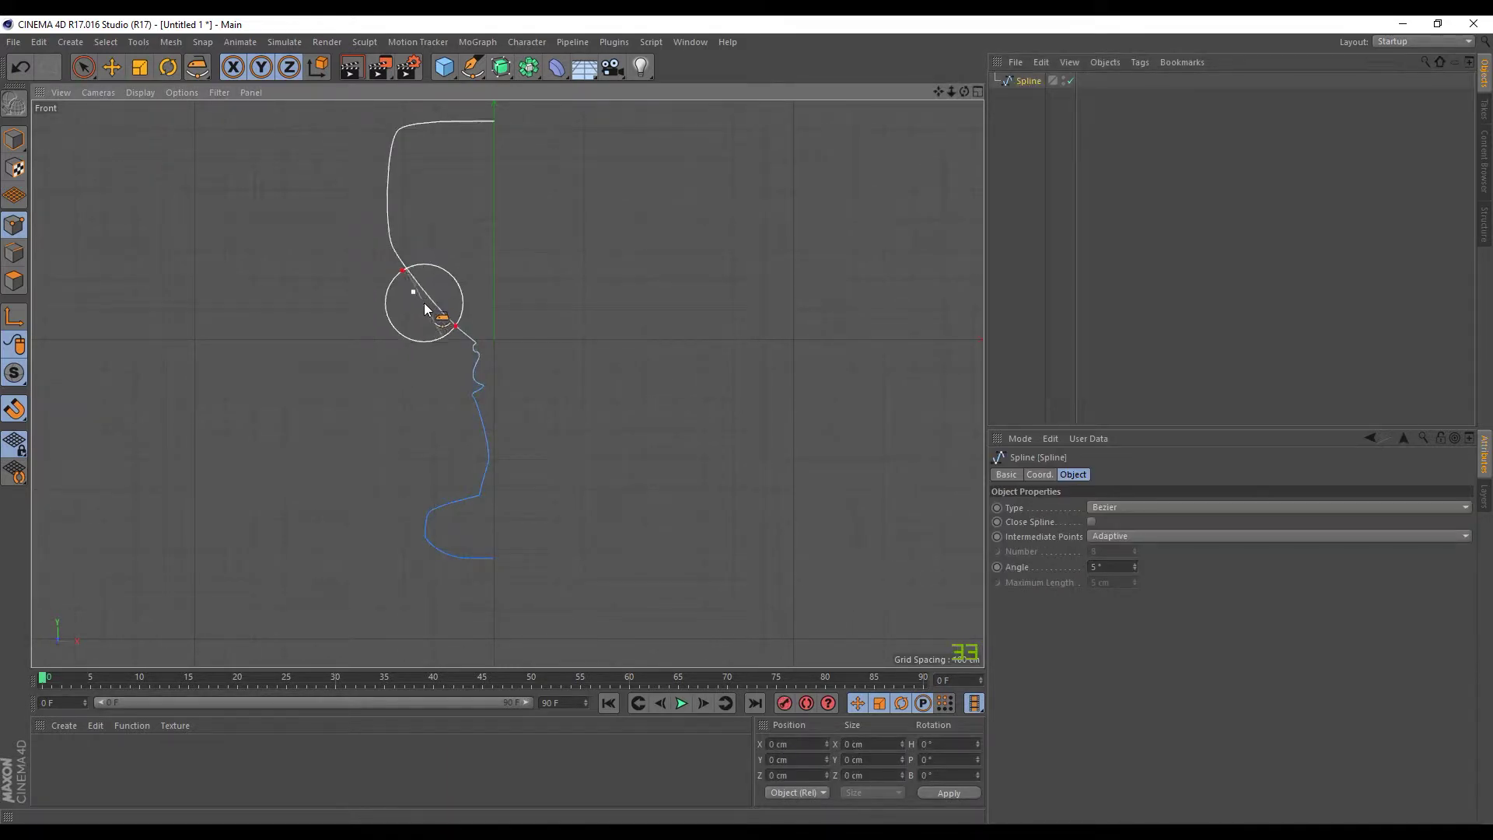
key(ctrl+z)
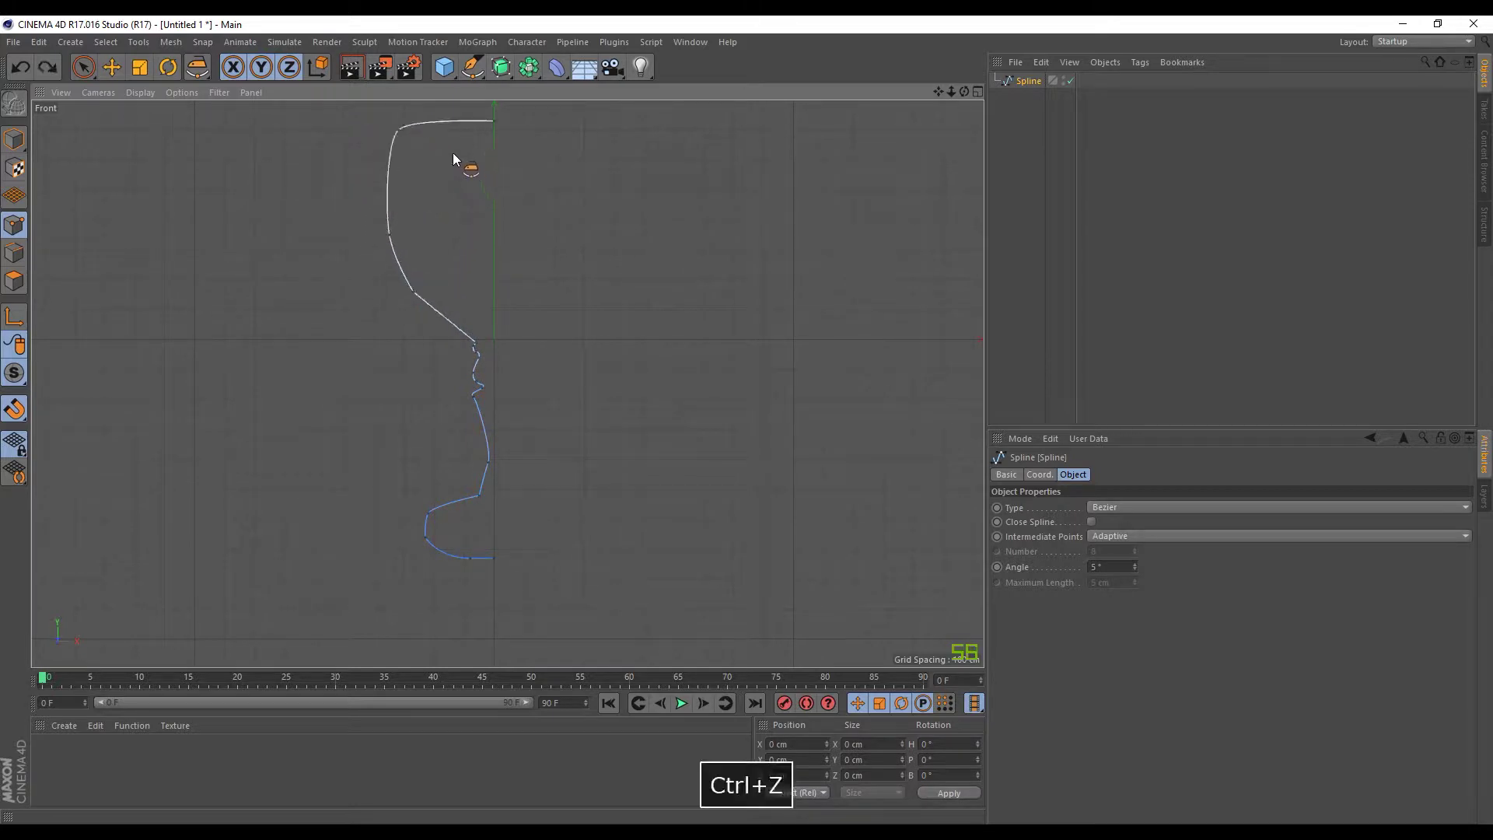
key(ctrl+z)
- Try smoothing the stem part of the spline, and undo those brush changes
scroll(503, 471, up, 3)
scroll(475, 447, up, 3)
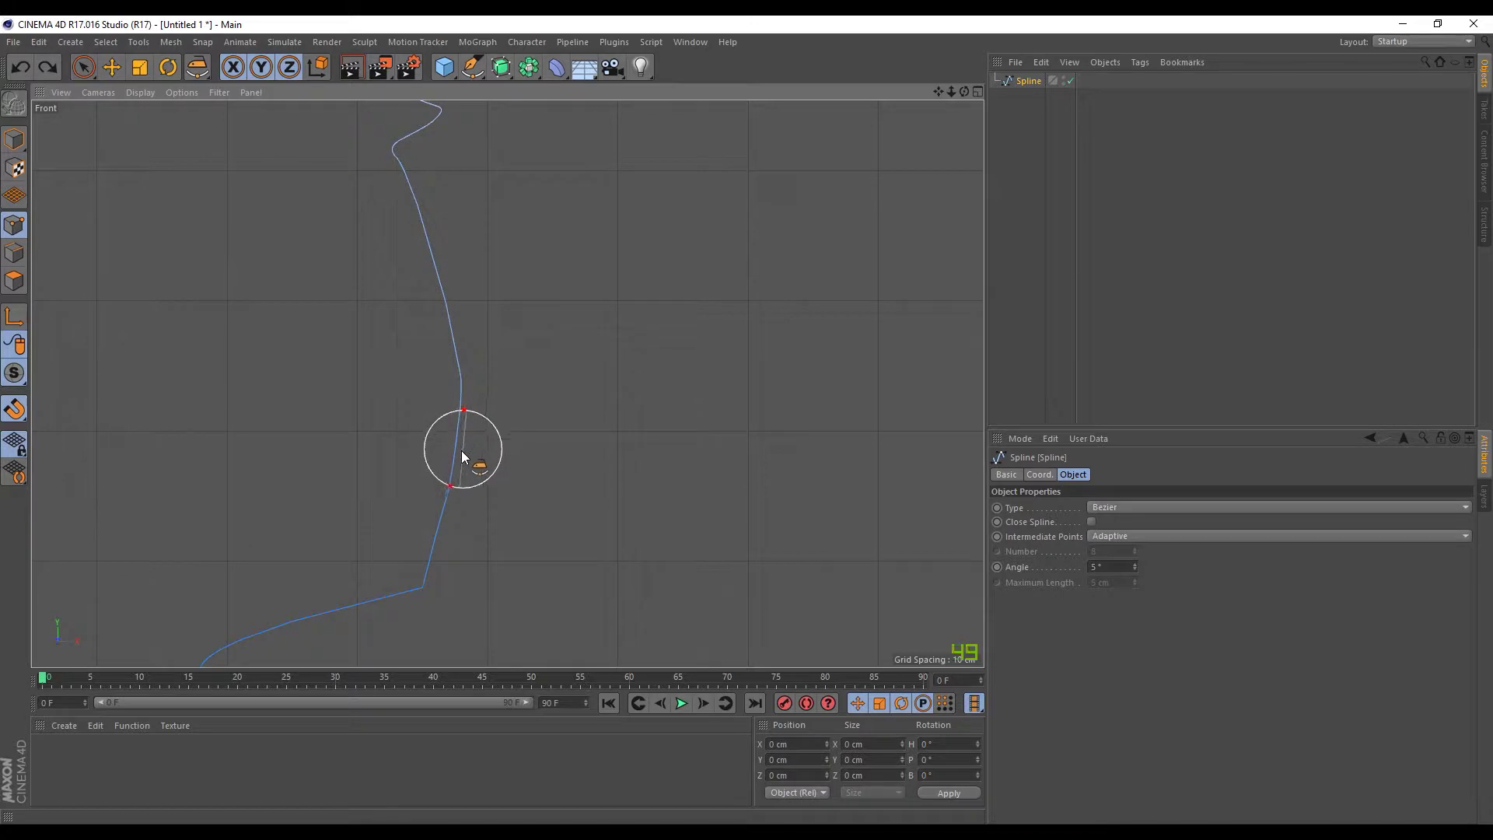
key(ctrl+z)
key(ctrl+z)
key(ctrl+z)
scroll(504, 349, down, 5)
key(ctrl+z)
- Try smoothing the lower and left curves of the goblet's foot, undoing each stroke
alt+middle_drag(491, 422, 488, 507)
scroll(483, 506, up, 5)
drag(422, 430, 453, 467)
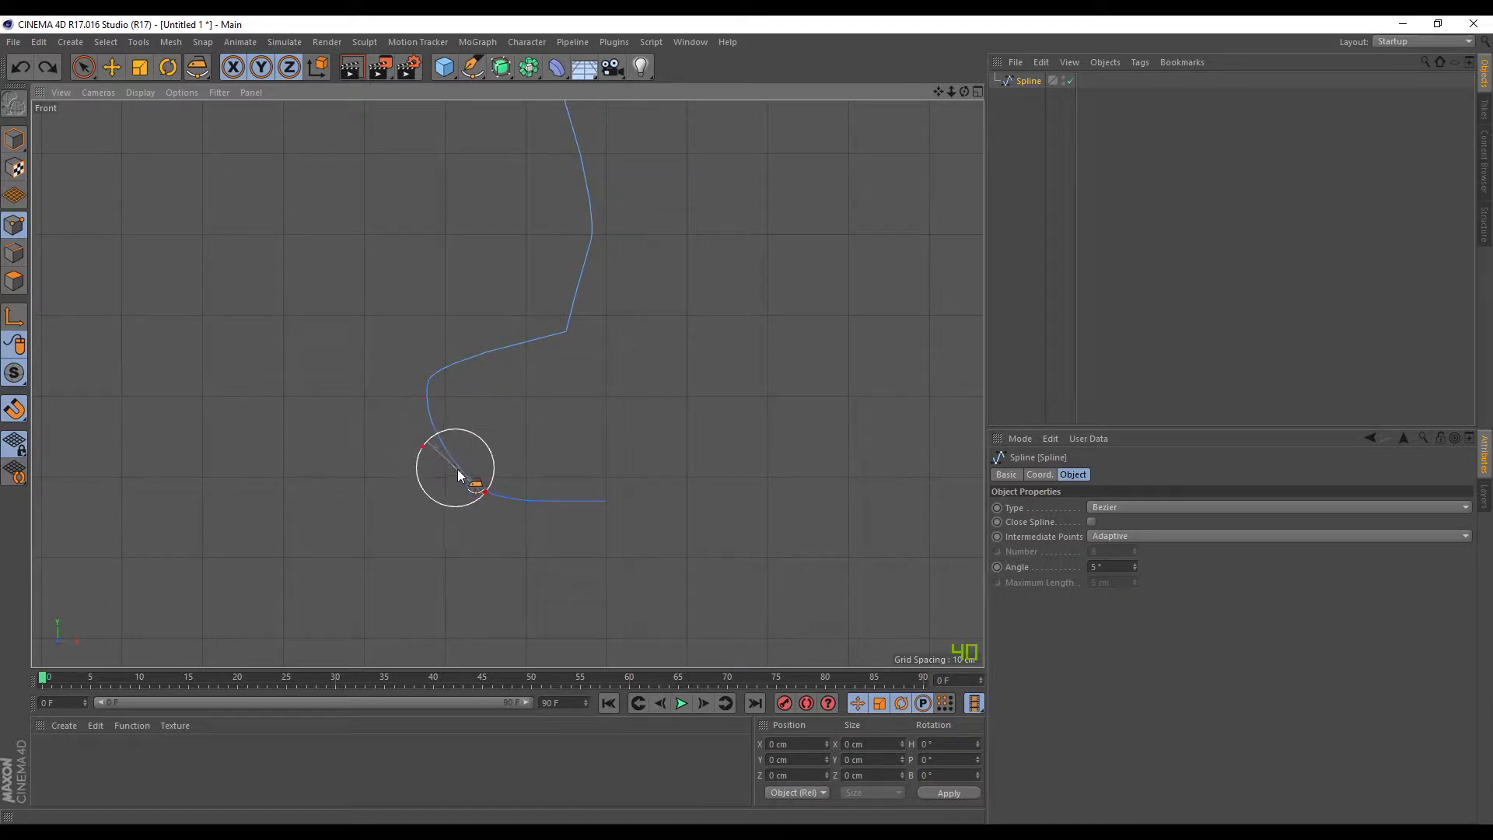
key(ctrl+z)
drag(427, 403, 426, 386)
key(ctrl+z)
scroll(510, 122, down, 3)
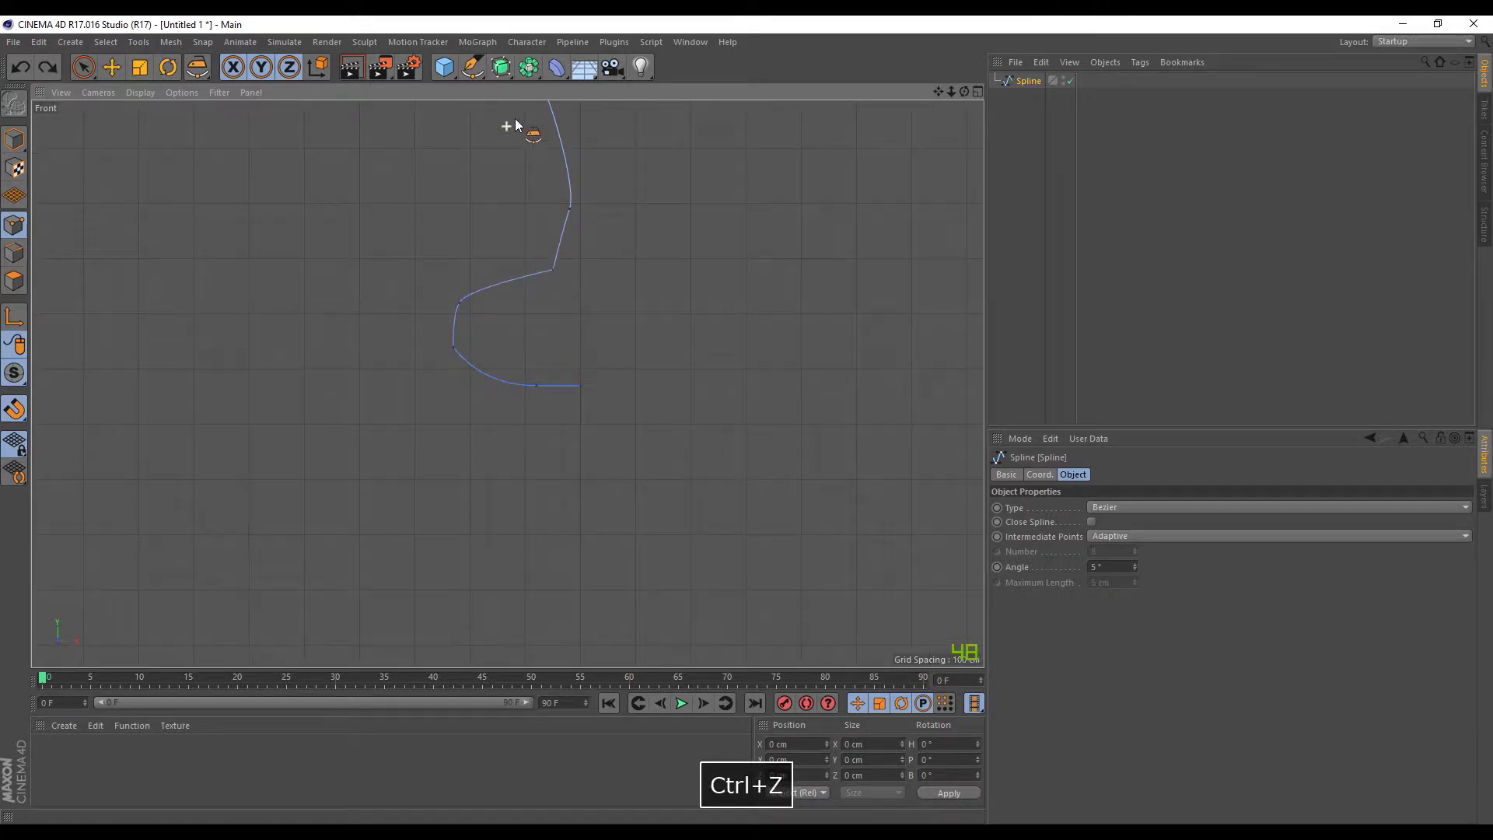
- Try bending the long stem segment with the Arc Tool, and undo it
alt+middle_drag(569, 255, 546, 353)
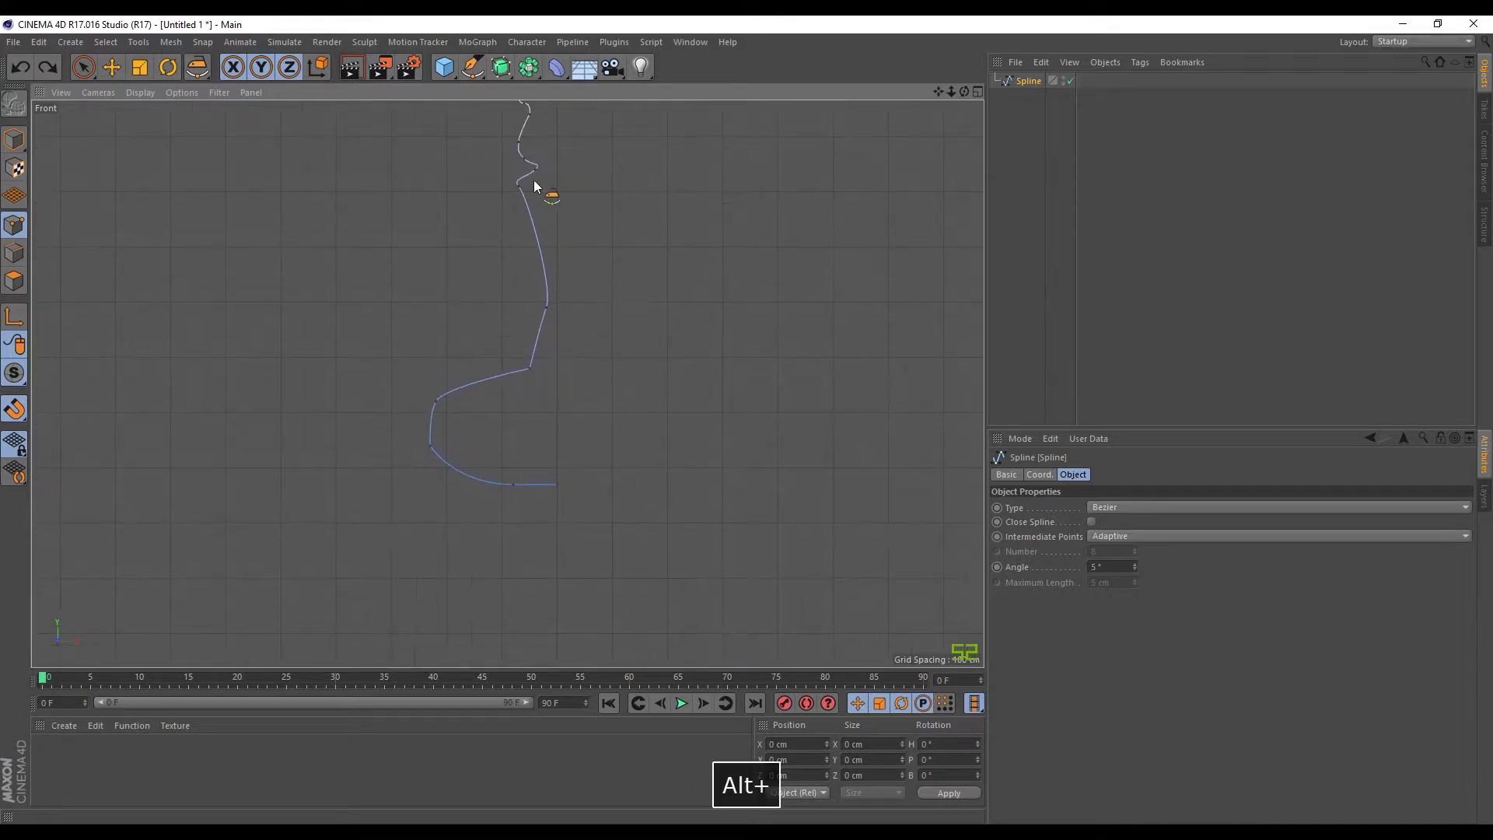
click(472, 67)
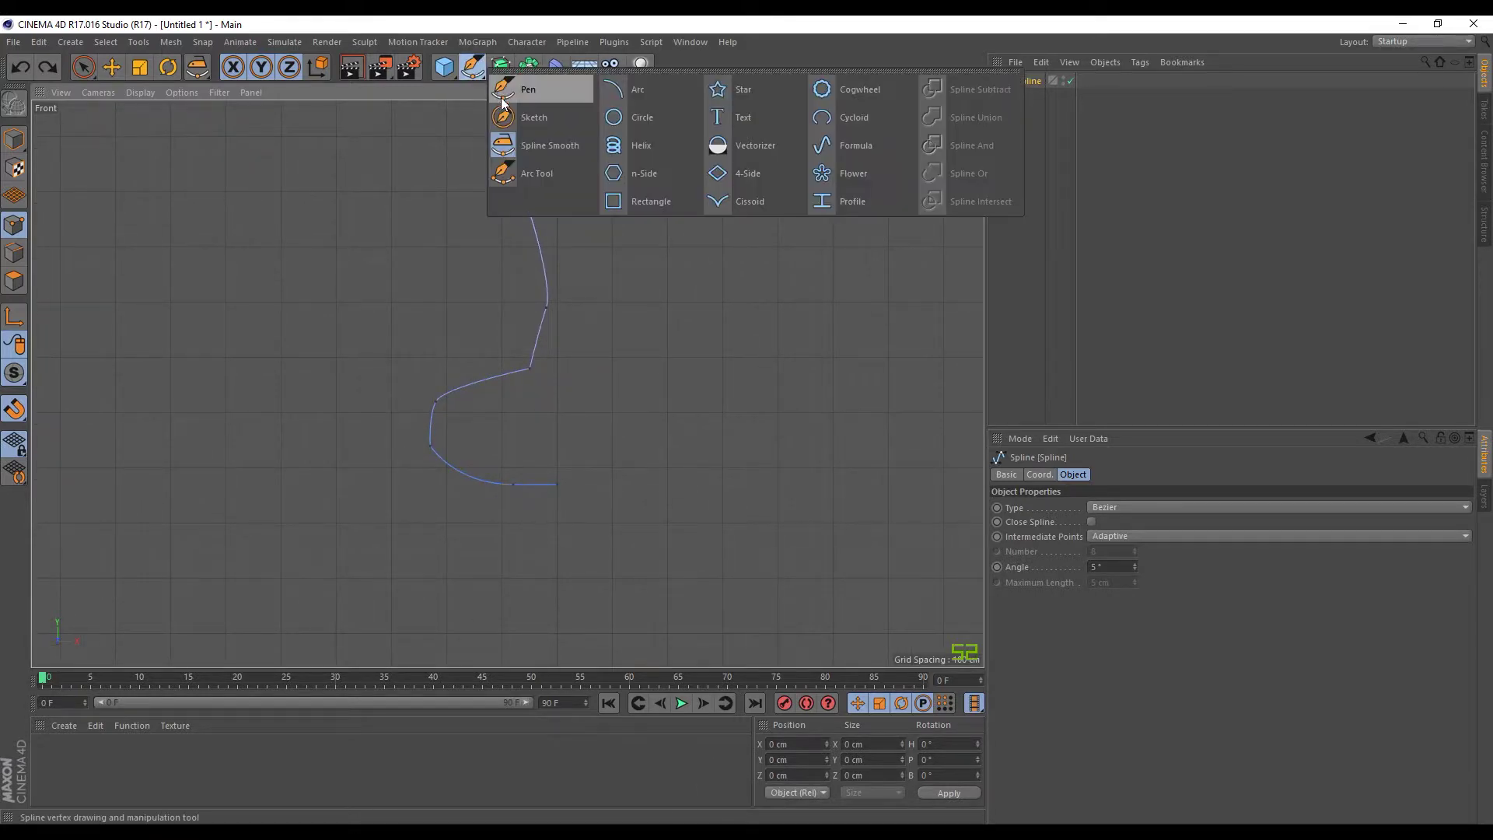
click(537, 175)
alt+middle_drag(619, 278, 527, 339)
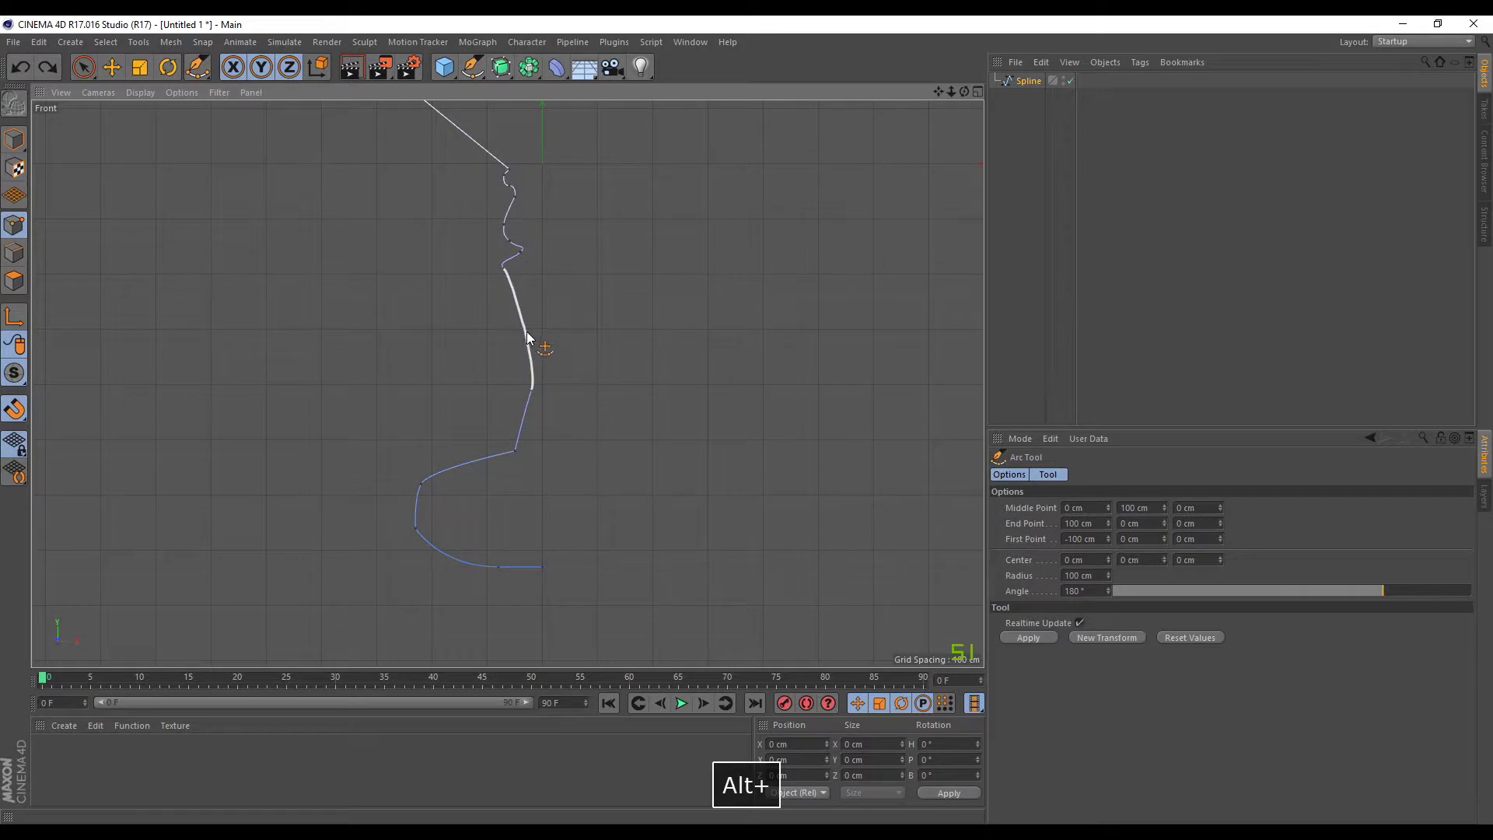
drag(531, 329, 507, 356)
key(ctrl+z)
- Bend the two stem segments and the foot's upper edge into arcs, with radii of about 255 cm on the long stem segment and 107 cm on the foot
drag(525, 420, 540, 431)
drag(527, 343, 535, 344)
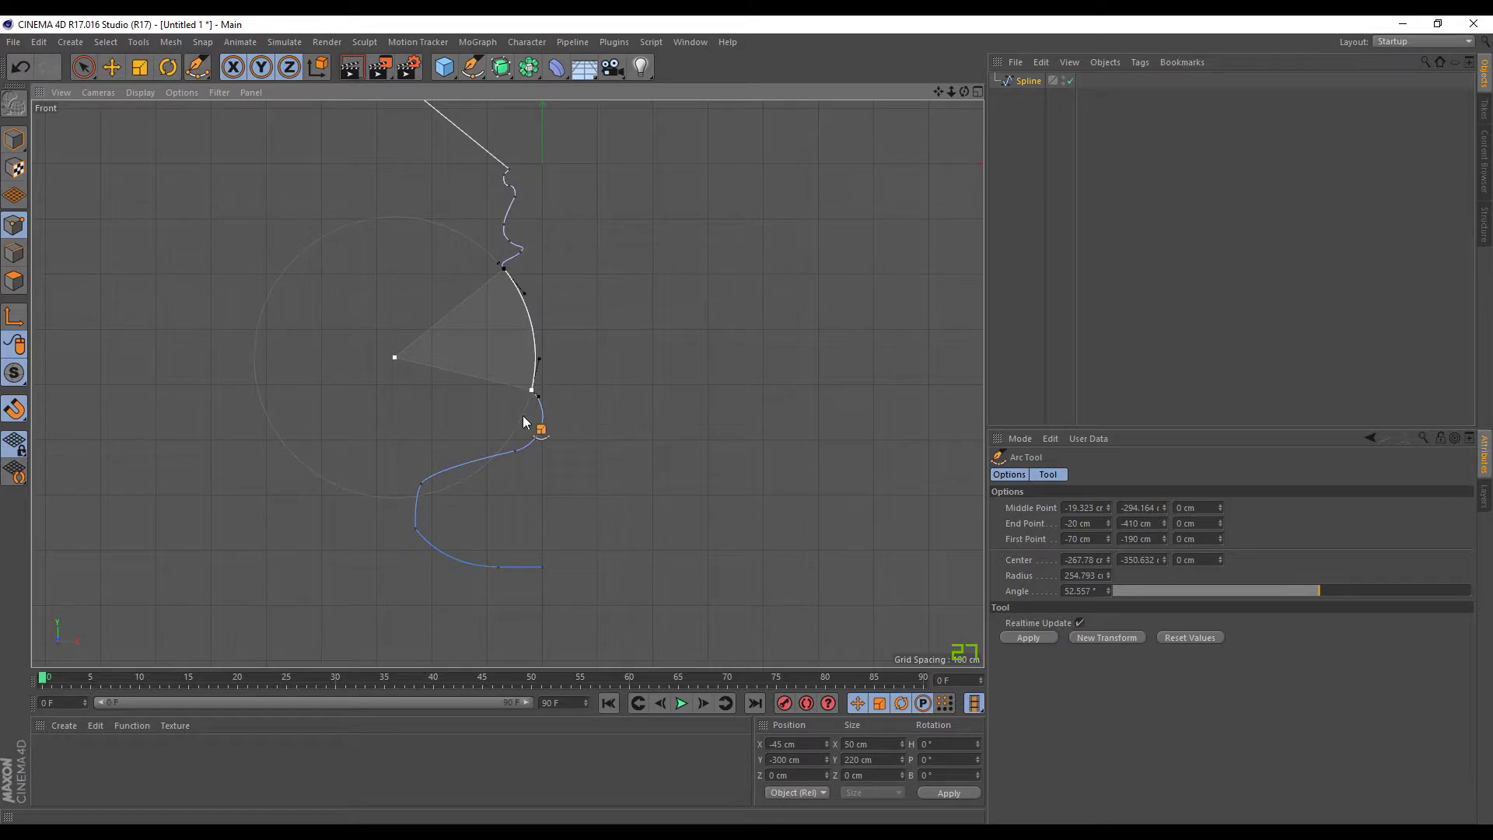
drag(463, 467, 528, 334)
alt+middle_drag(529, 335, 522, 406)
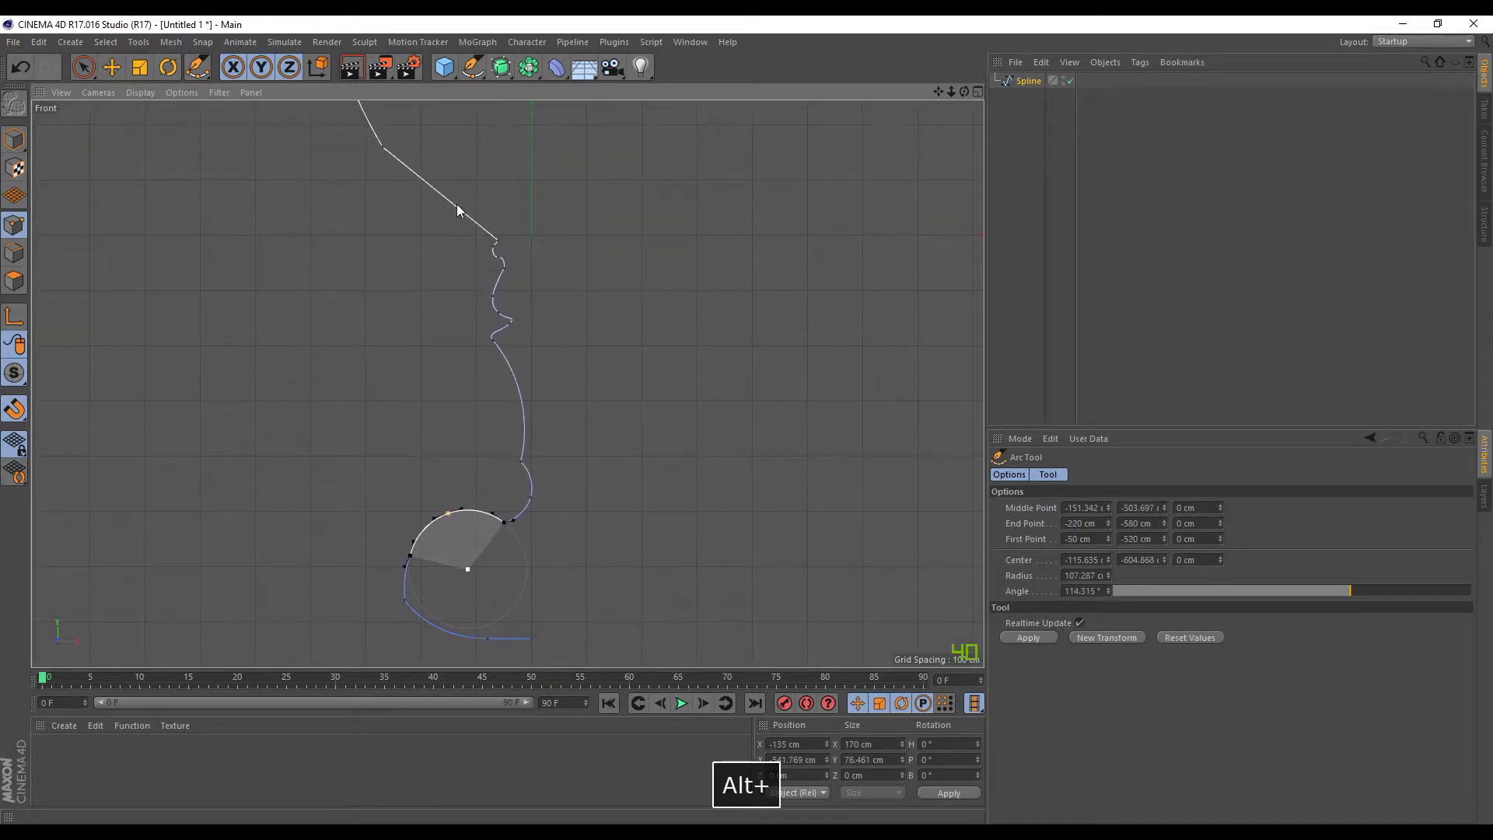
- Leave the Arc Tool and delete the traced goblet spline from the scene
click(83, 67)
scroll(200, 362, down, 5)
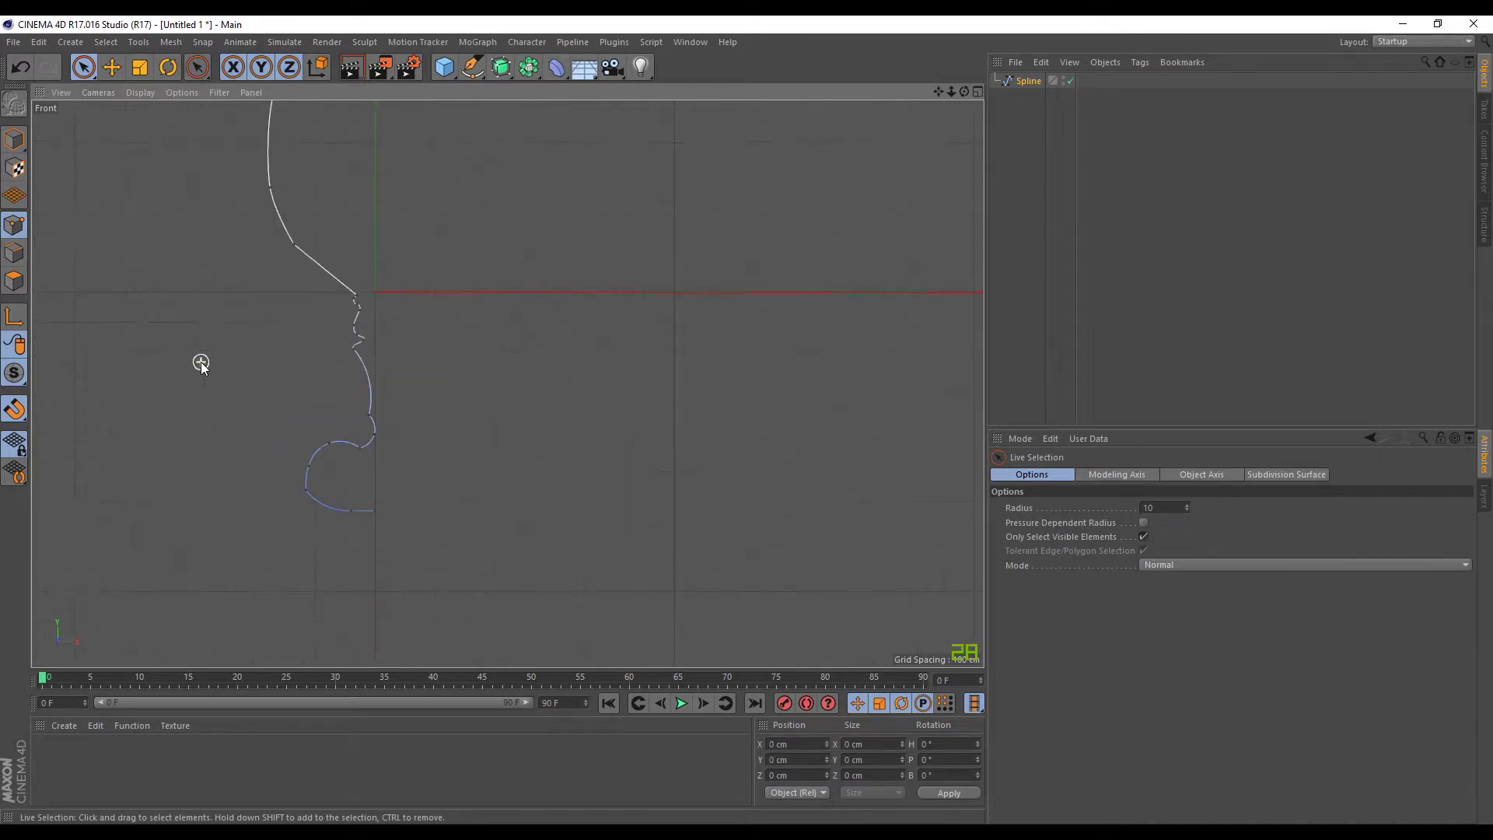
scroll(218, 350, up, 2)
alt+middle_drag(237, 334, 304, 417)
scroll(384, 347, down, 2)
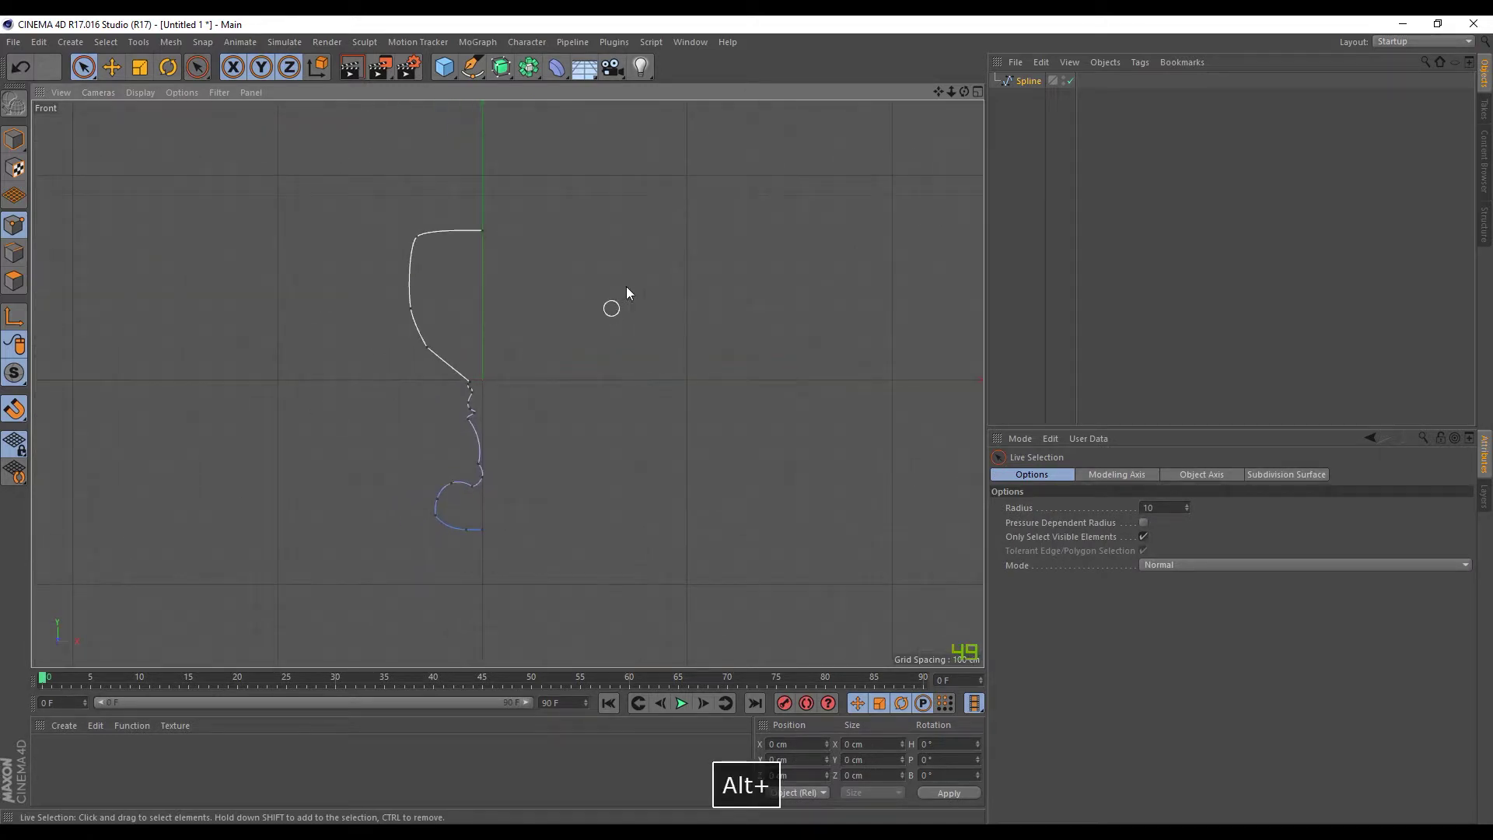
click(1028, 81)
key(Delete)
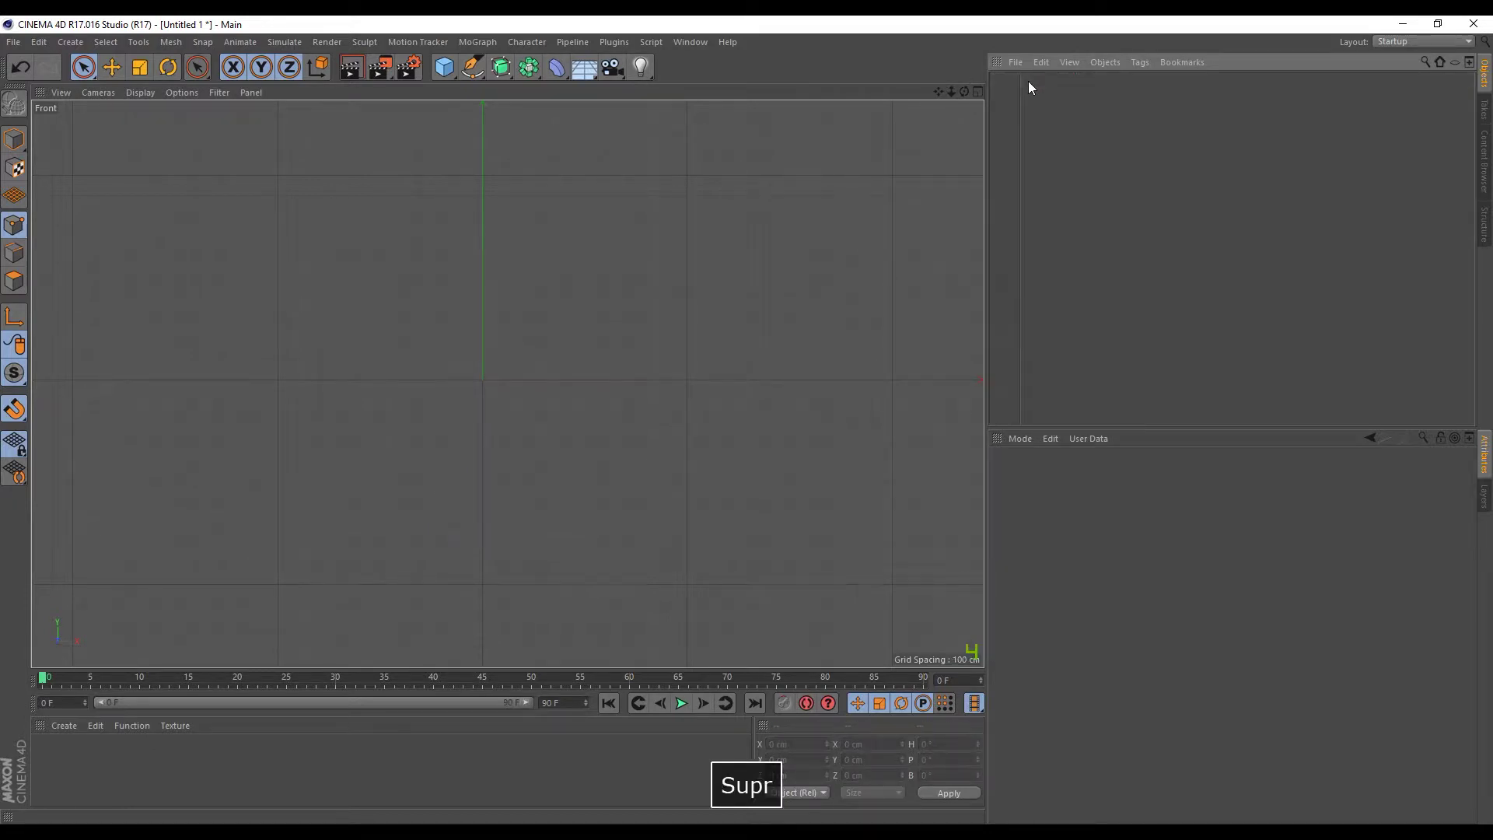
- With the Pen tool, start a Bezier spline on the vertical axis at Y 1000 cm and draw the horizontal rim to X -500 cm
click(473, 67)
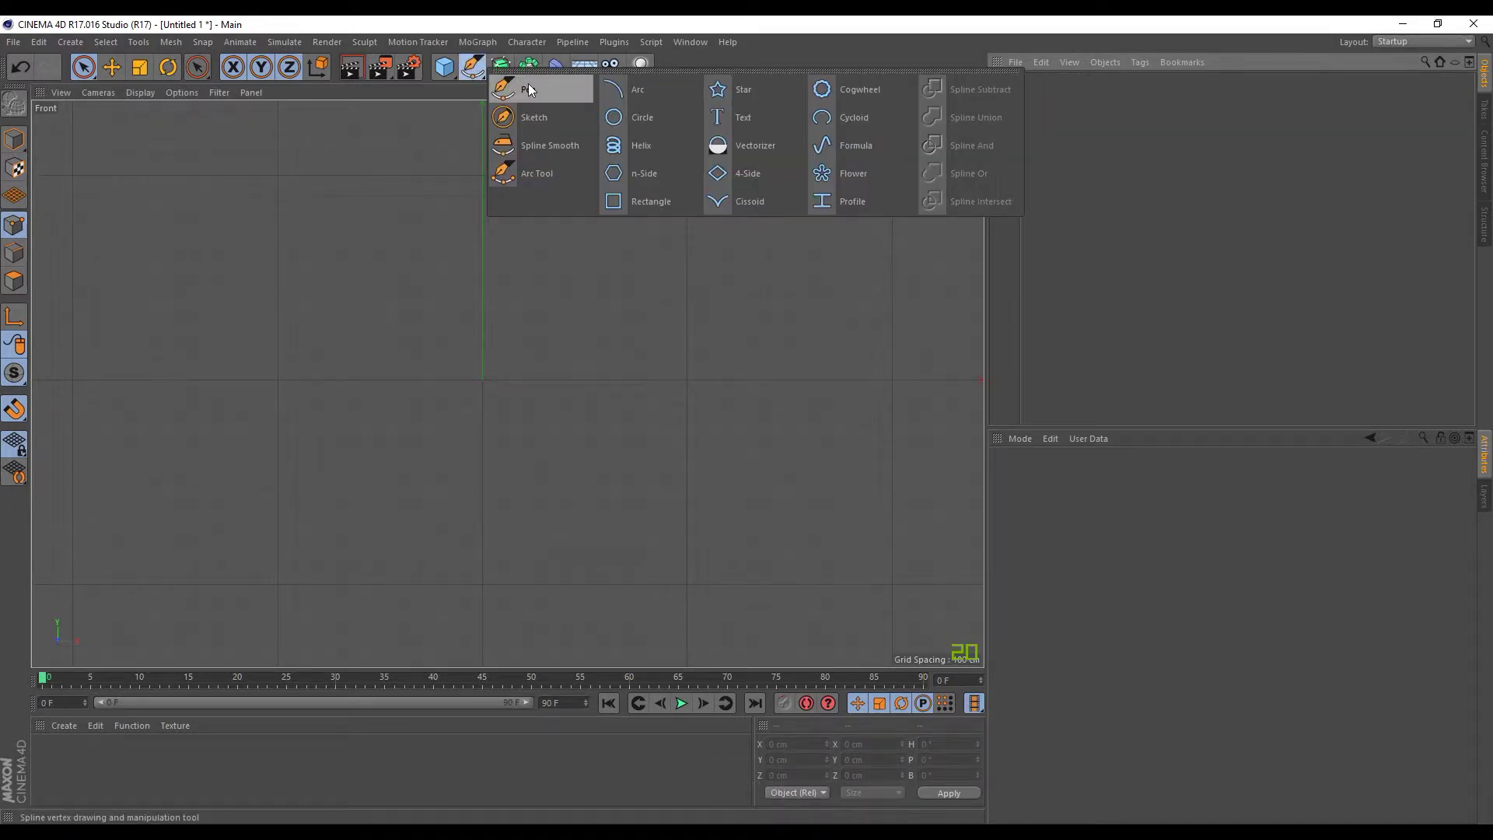
click(521, 92)
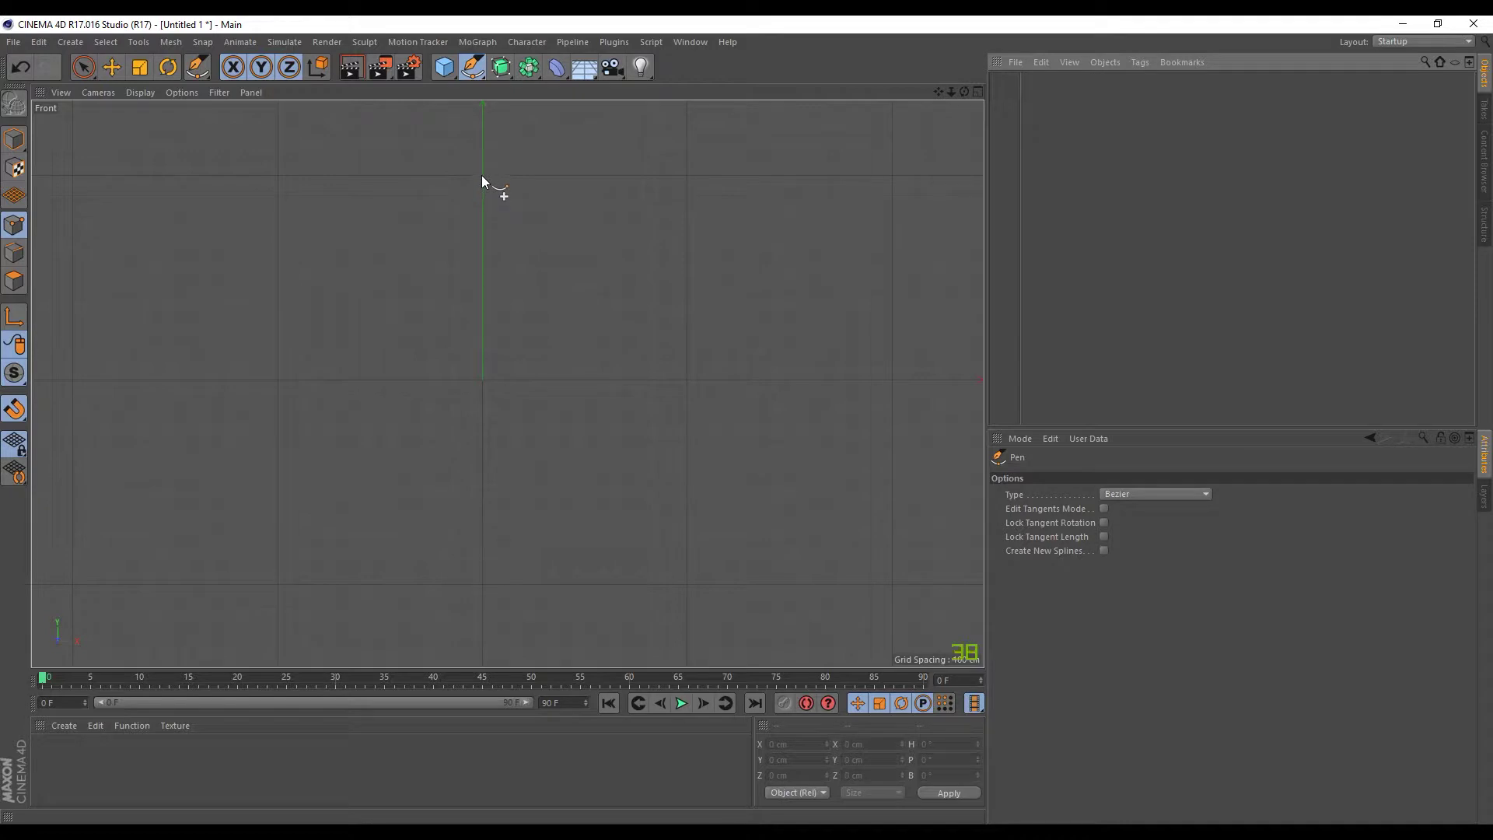
scroll(483, 180, up, 5)
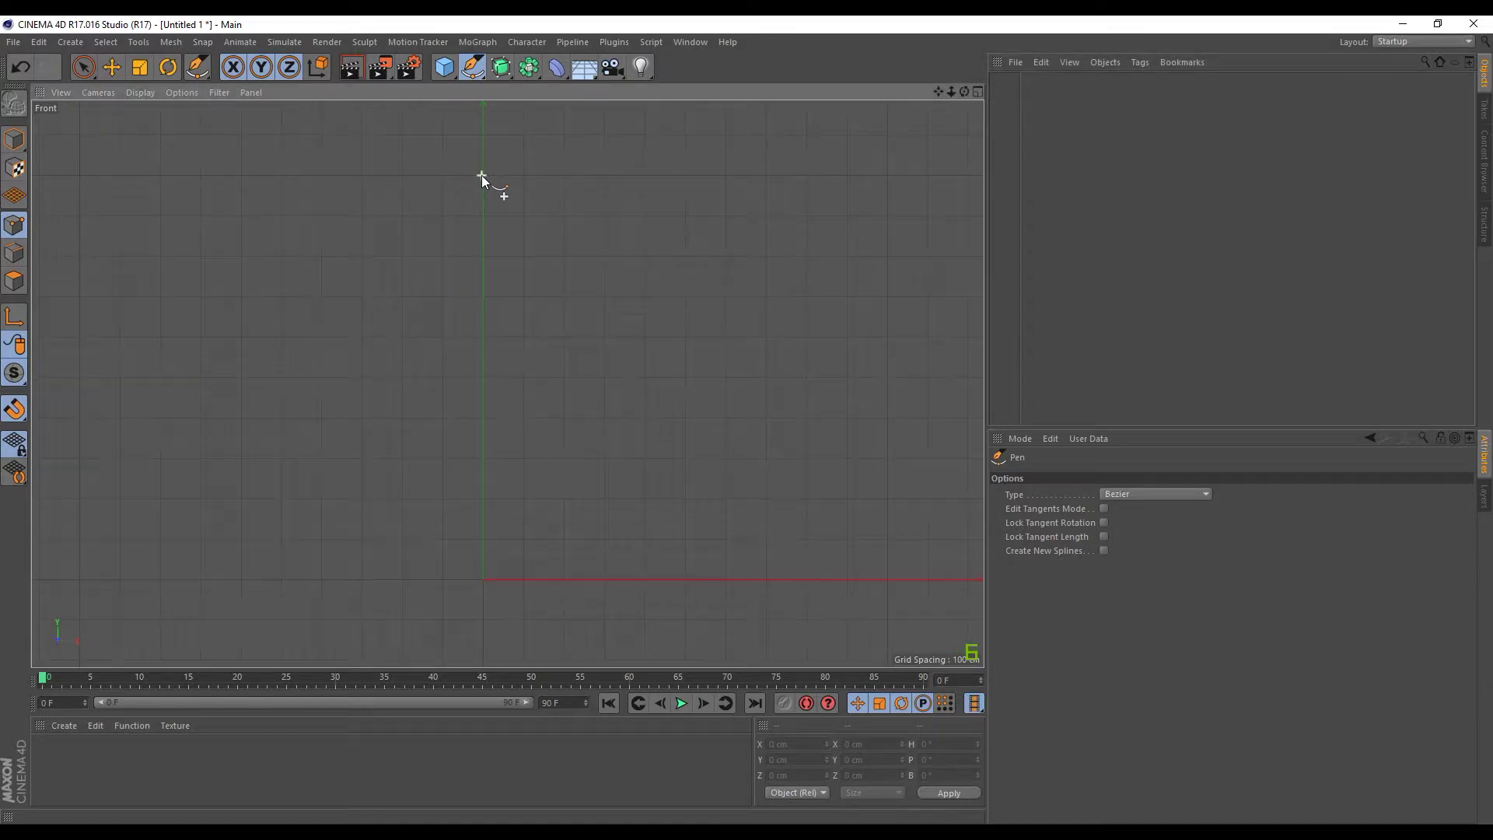
click(489, 177)
scroll(479, 205, down, 5)
click(333, 196)
click(330, 197)
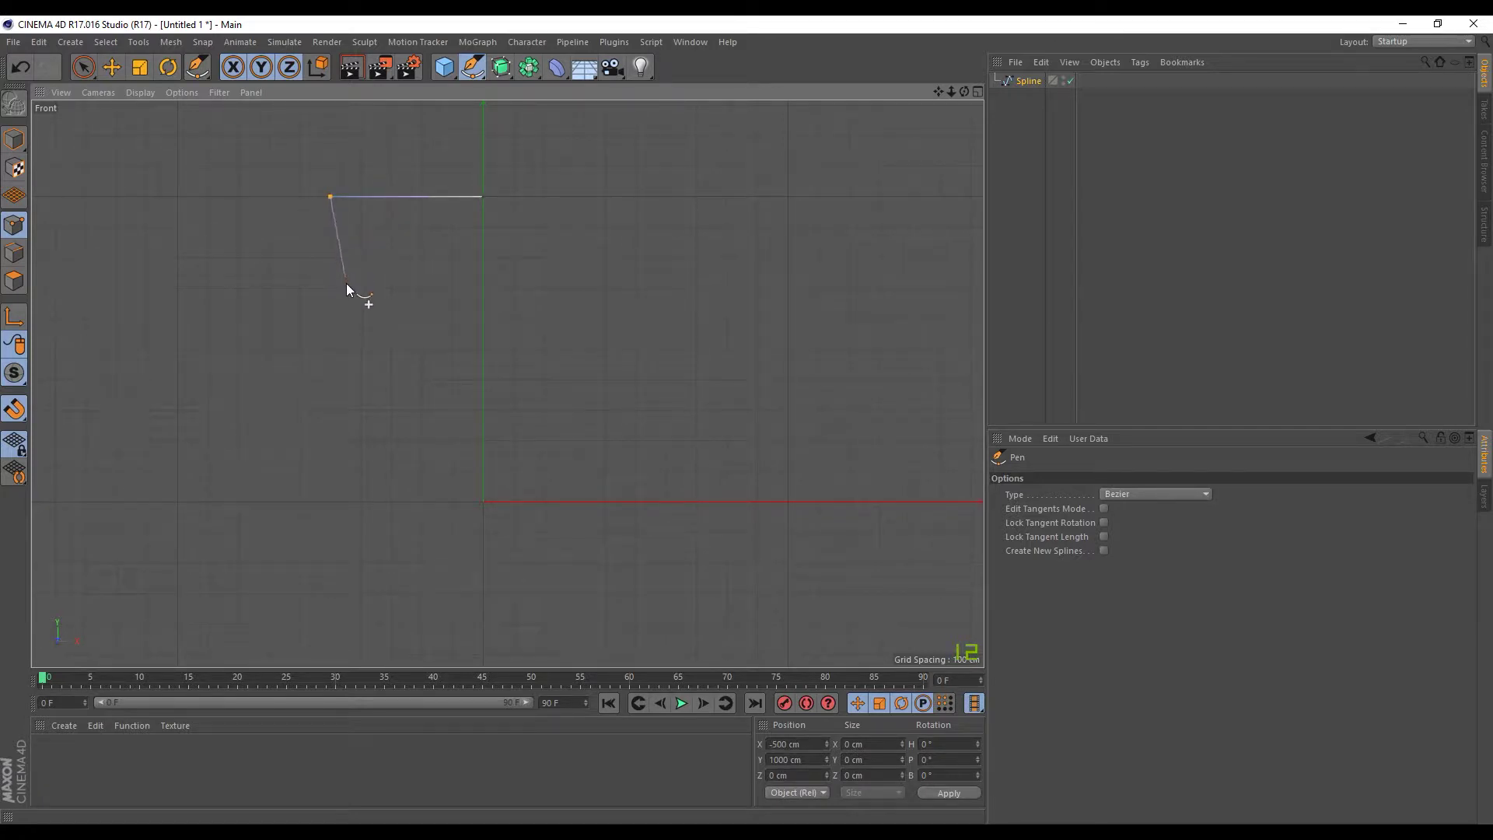
- Draw the bowl's slanted side from the rim down to about X -300, Y 400 cm and make that segment straight
drag(391, 319, 431, 320)
key(ctrl+z)
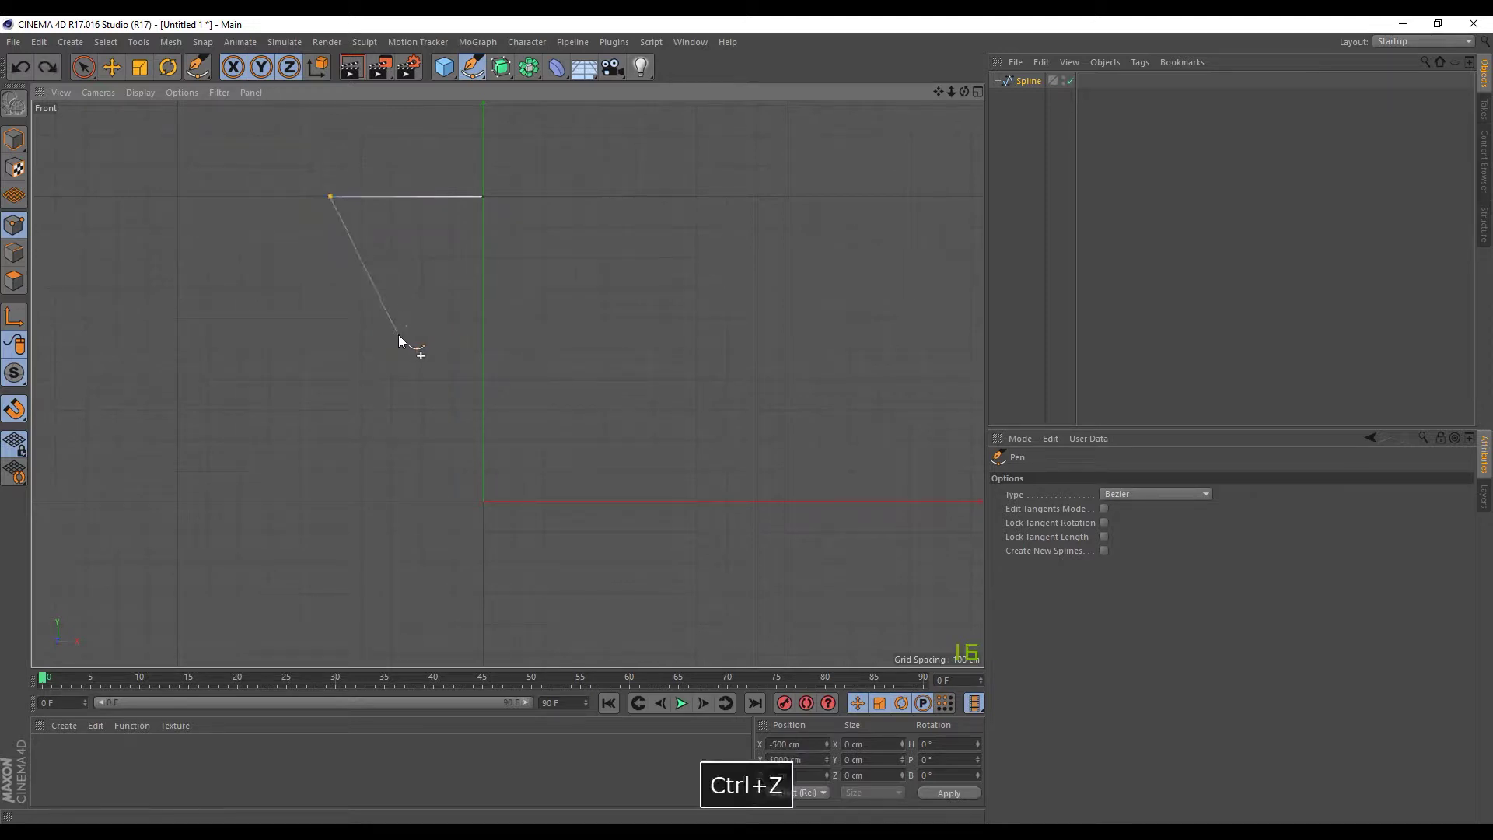
drag(391, 379, 444, 400)
scroll(409, 402, up, 4)
key(Escape)
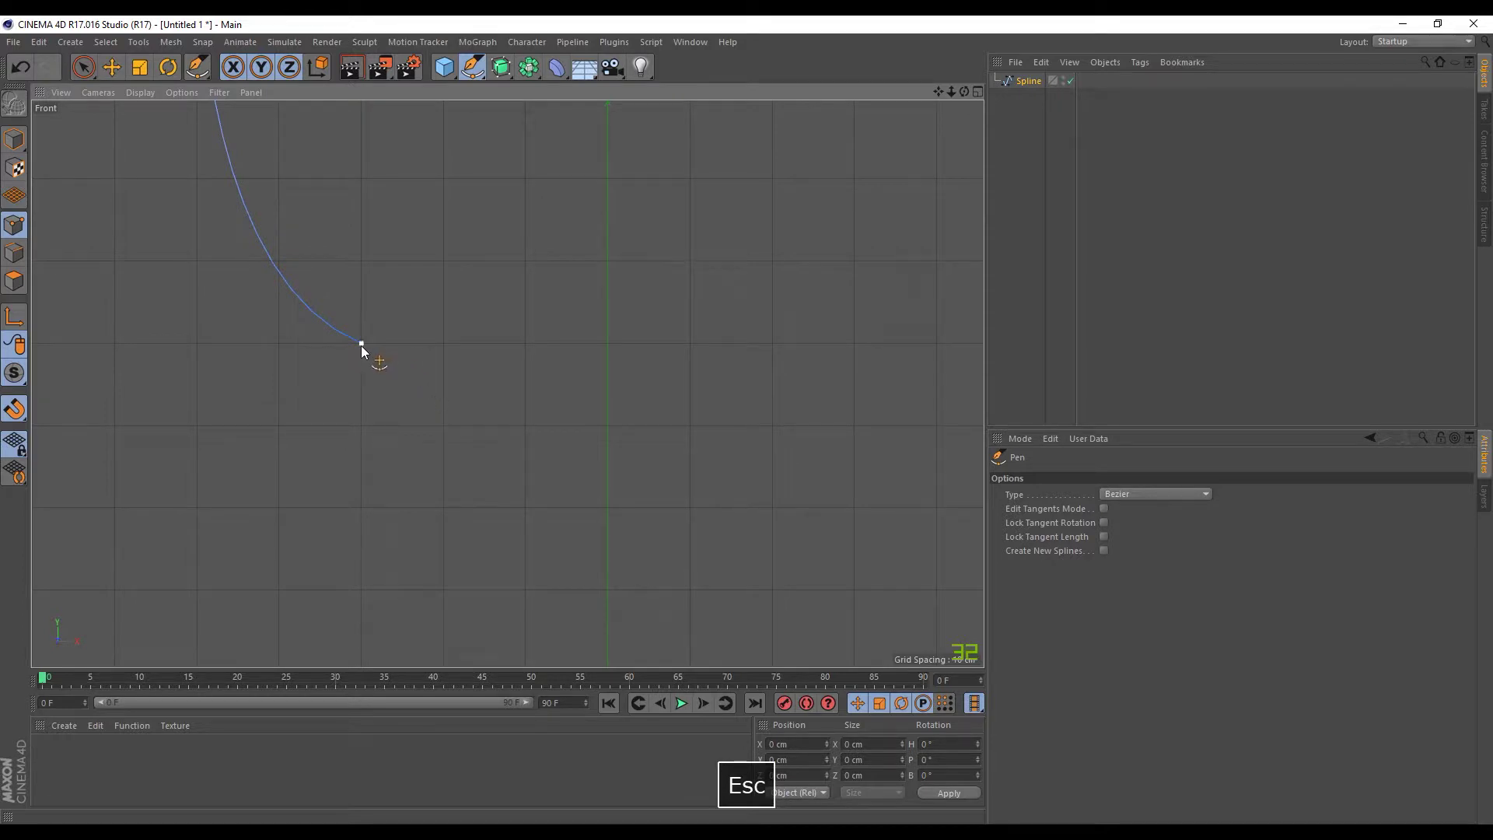
click(361, 344)
ctrl+click(361, 344)
ctrl+drag(369, 345, 390, 363)
key(Escape)
- Continue from the side's lower end with curved points at about X -200, Y 350; X -120, Y 250; and X -110, Y 100 cm
alt+middle_drag(390, 241, 428, 427)
alt+middle_drag(352, 221, 454, 430)
alt+right_drag(453, 431, 451, 389)
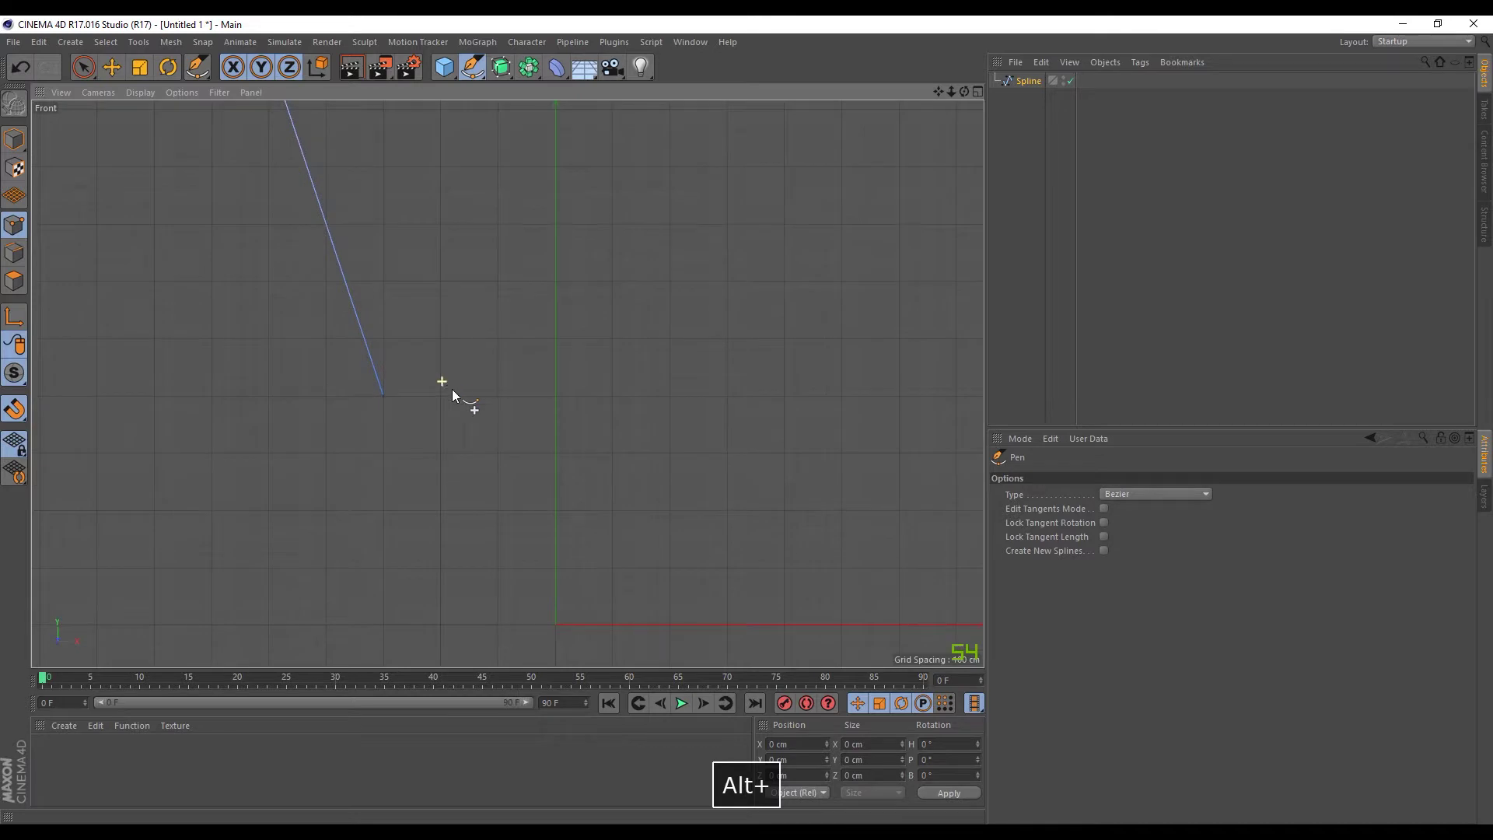
click(384, 397)
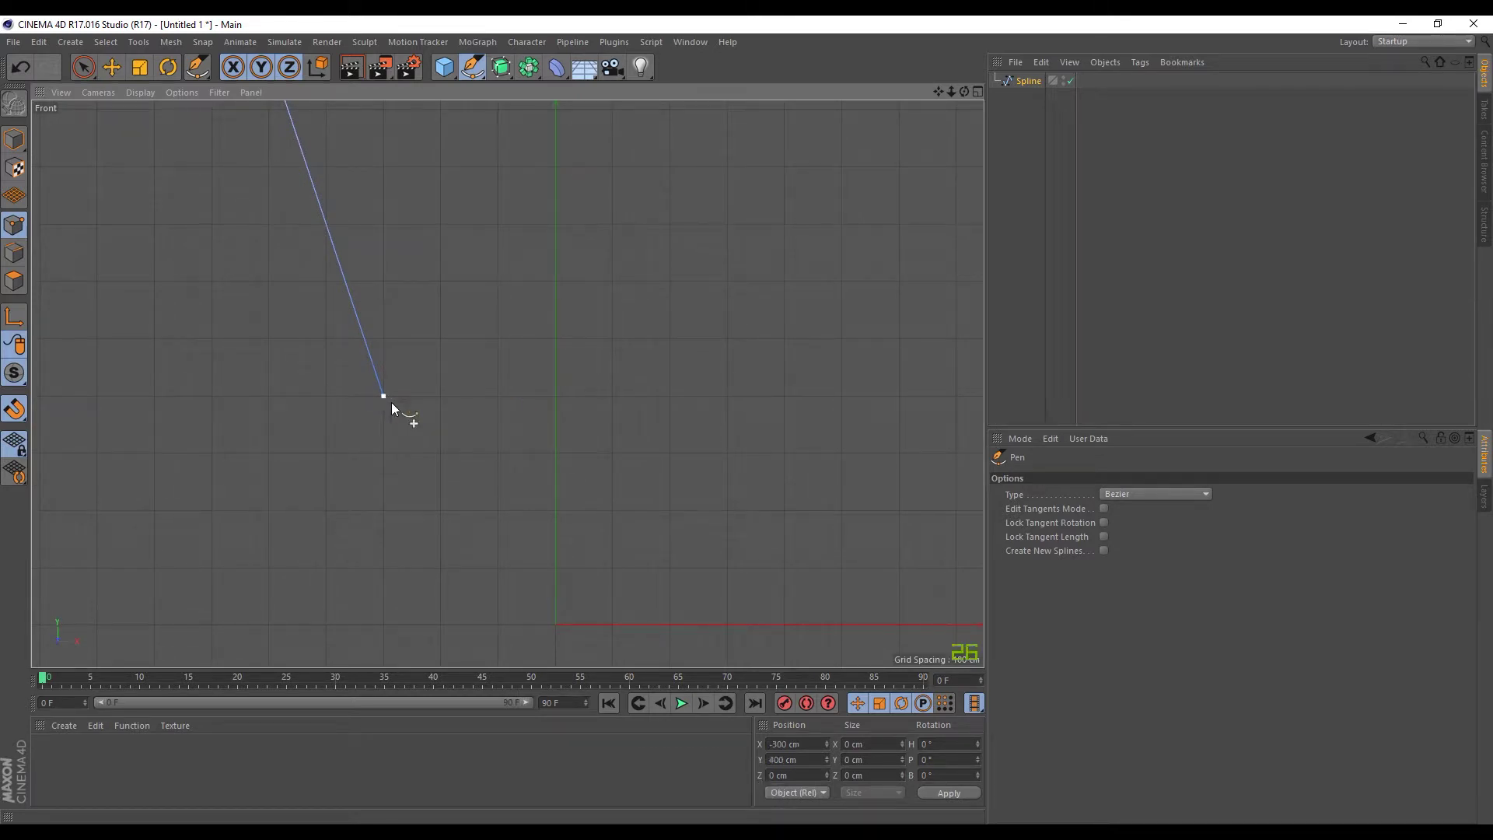
drag(440, 427, 463, 423)
key(Escape)
key(ctrl+z)
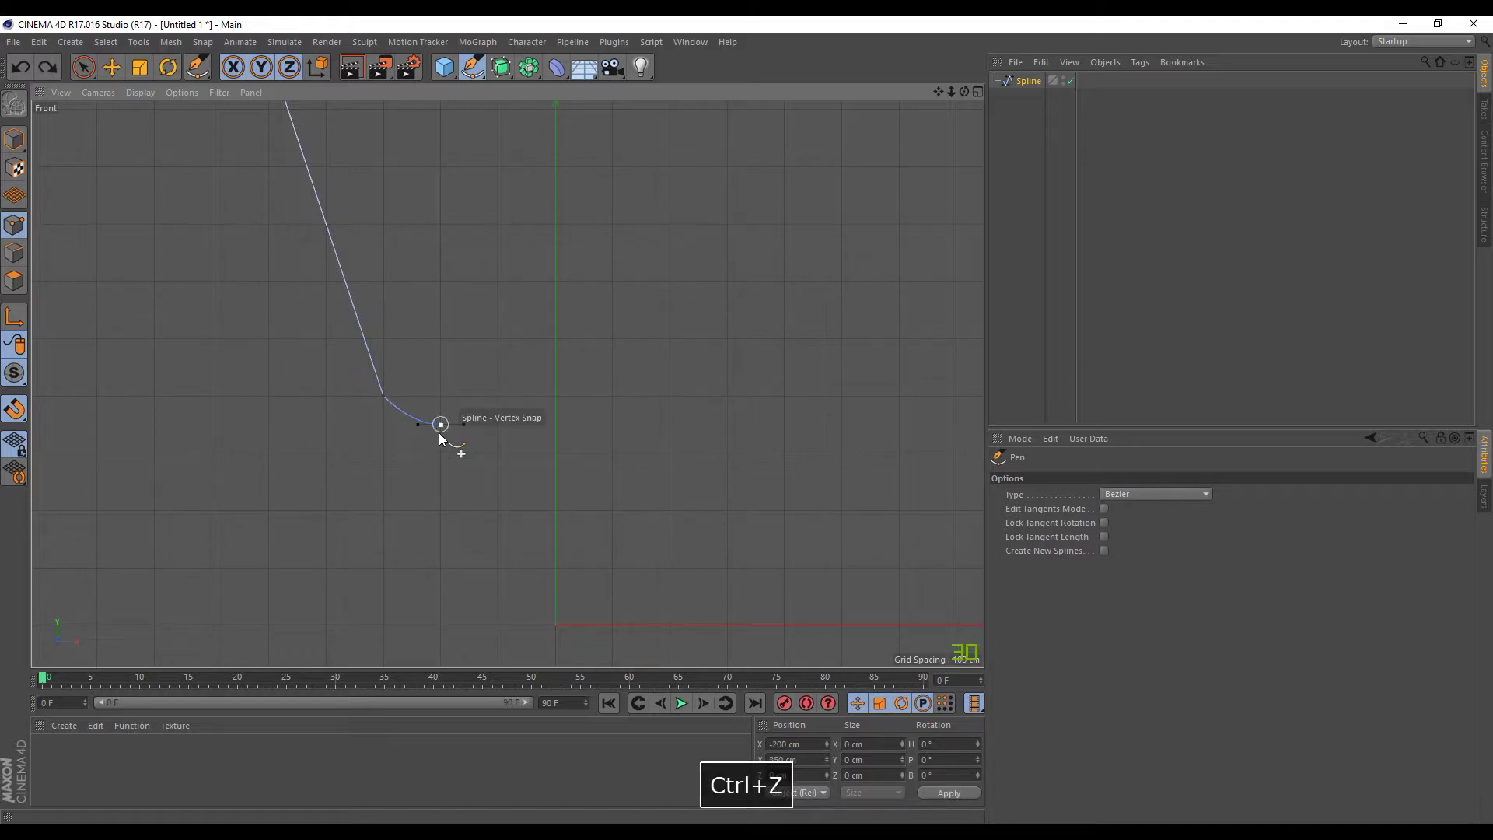
drag(487, 482, 480, 499)
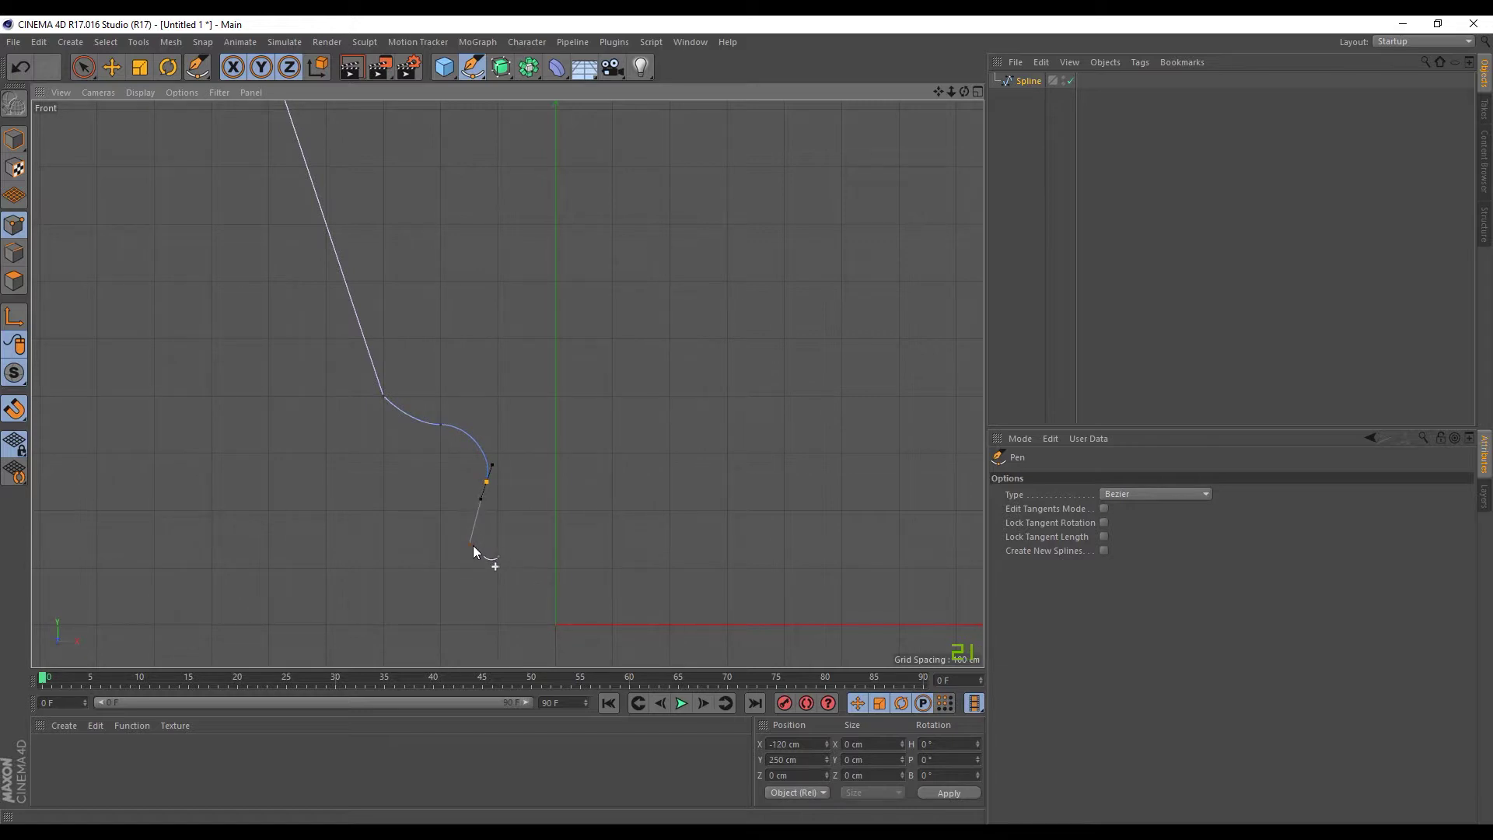
drag(493, 567, 531, 593)
alt+middle_drag(532, 576, 590, 333)
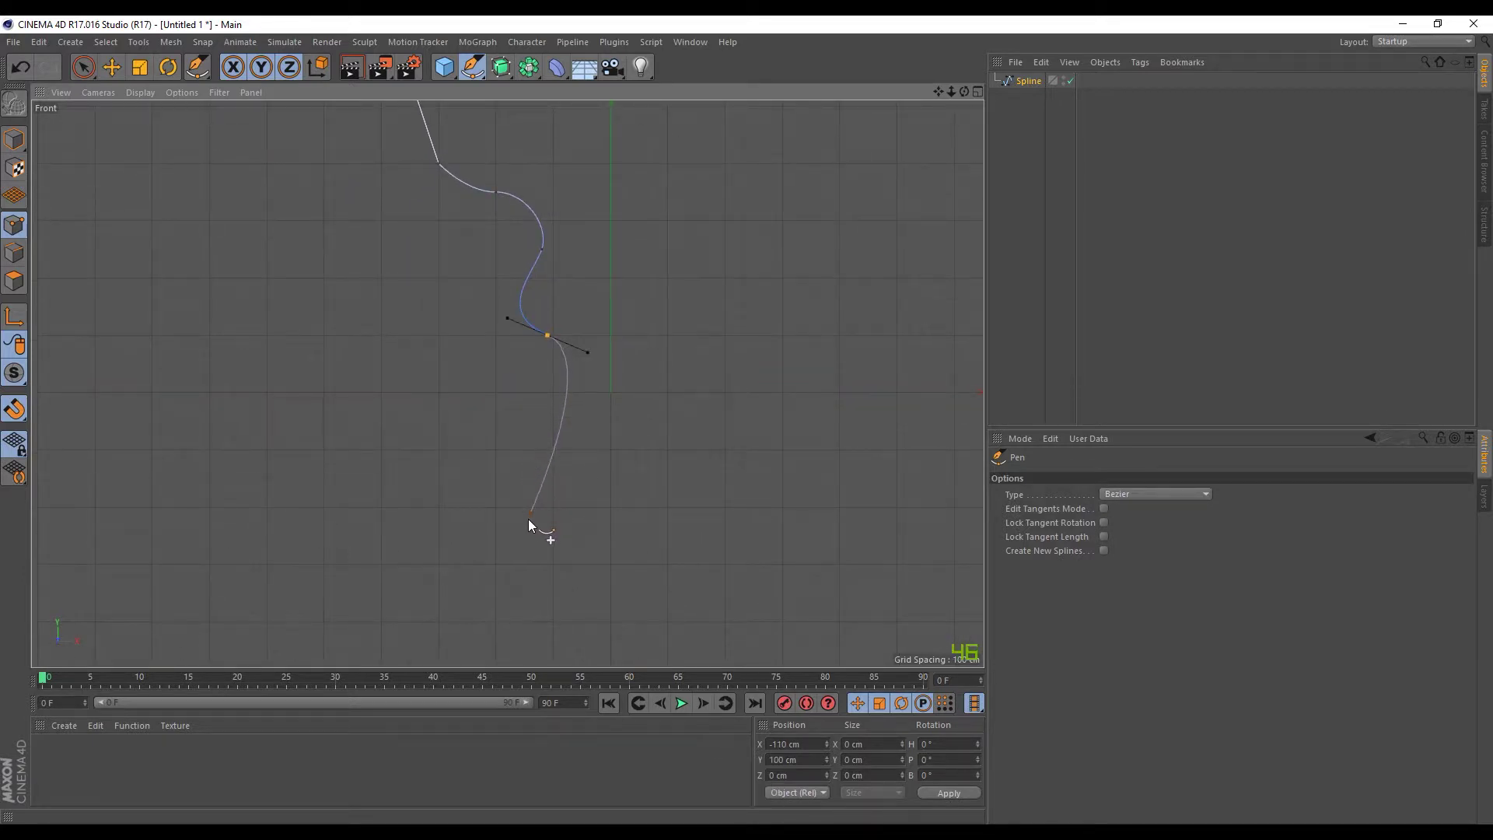
- Curve the stem down to about X -70, Y -190 cm, then add a rounded bulge through about X -150, Y -310 cm
scroll(553, 559, down, 5)
alt+middle_drag(569, 490, 589, 295)
scroll(582, 355, up, 4)
click(589, 310)
drag(586, 319, 558, 394)
click(588, 402)
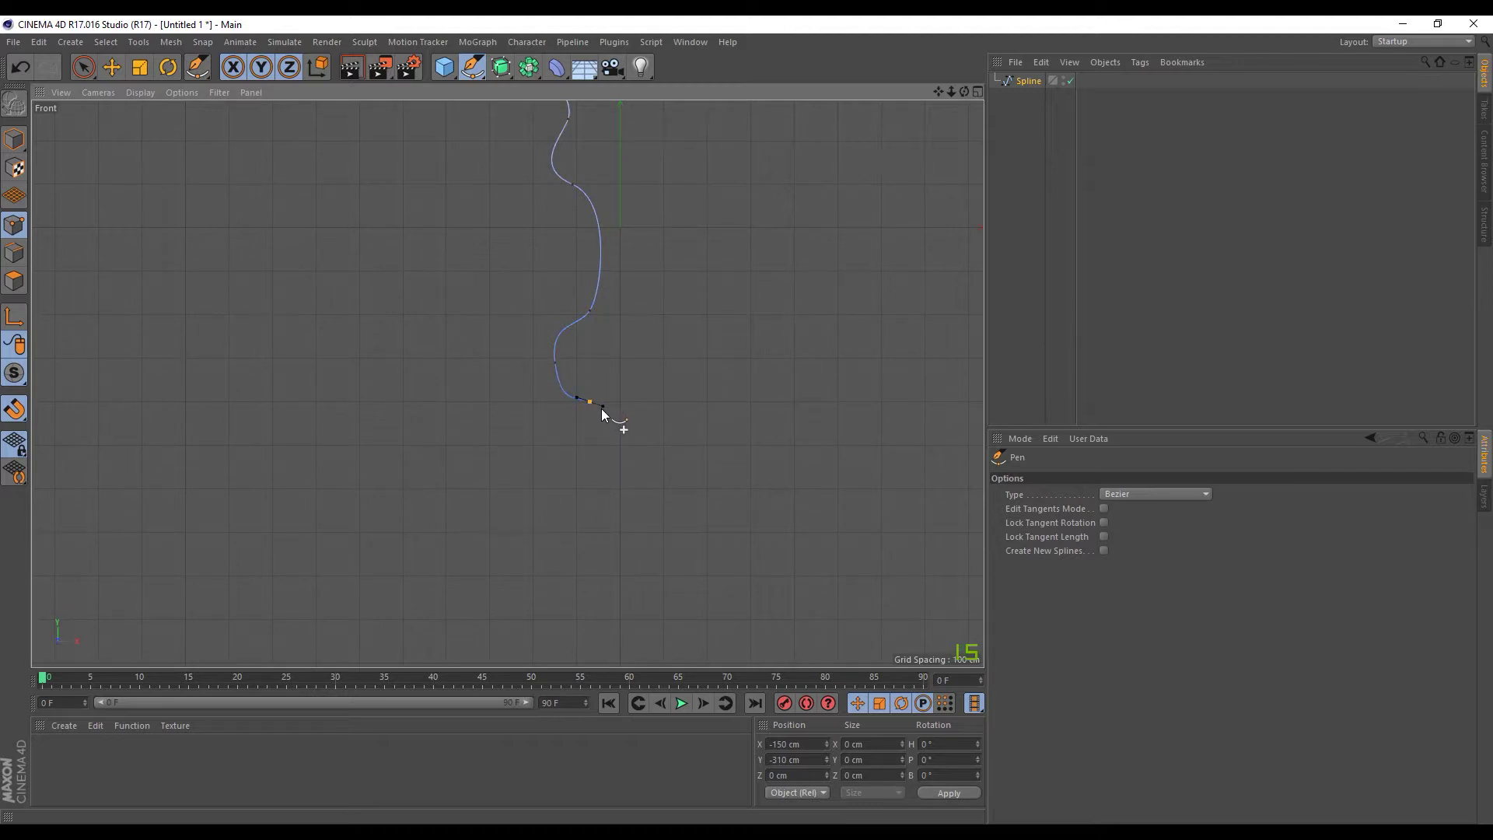
drag(602, 410, 603, 411)
- Try continuing the stem below the bulge to about X -90, Y -760 cm, and undo the attempted points
click(578, 574)
scroll(690, 429, down, 2)
scroll(691, 428, down, 2)
alt+middle_drag(711, 447, 666, 371)
scroll(661, 374, up, 4)
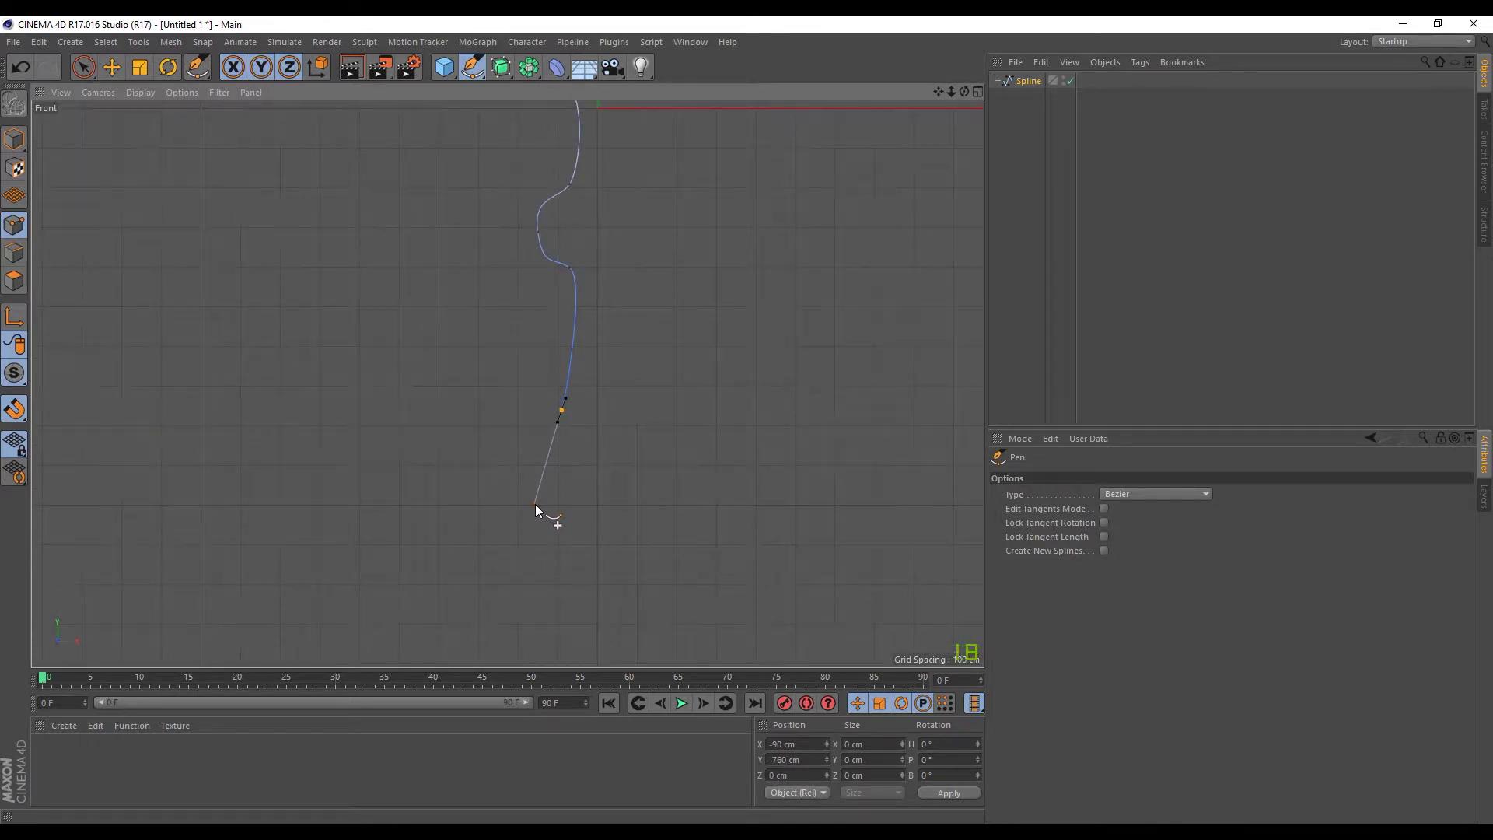
key(ctrl+z)
click(572, 389)
key(ctrl+z)
- Draw the long lower stem segment and the small curved ridge beneath it, ending at about X -210, Y -860 cm
click(506, 422)
drag(506, 422, 466, 426)
key(Escape)
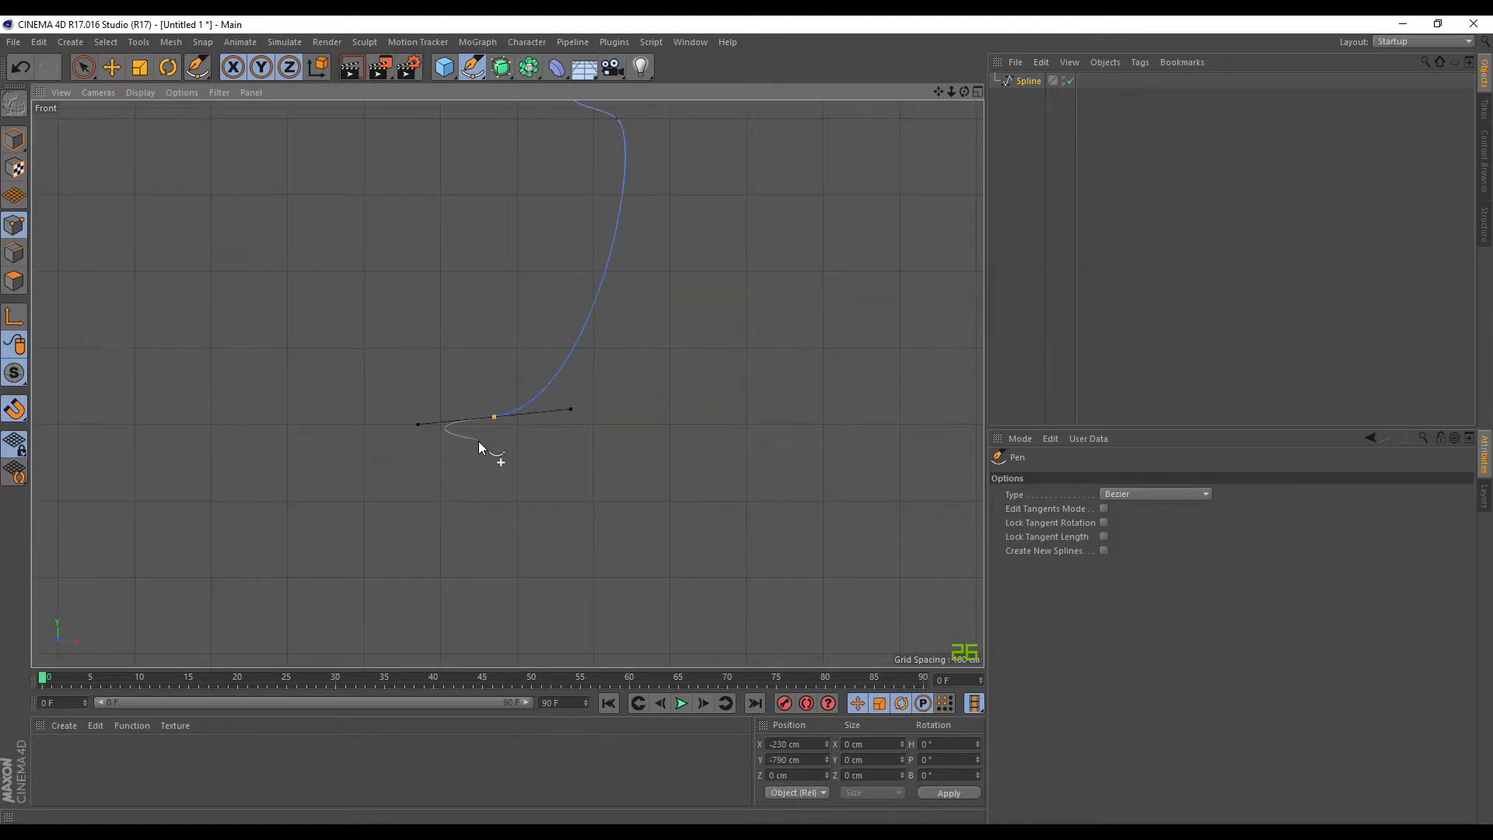
click(494, 419)
scroll(323, 543, down, 3)
scroll(285, 553, down, 3)
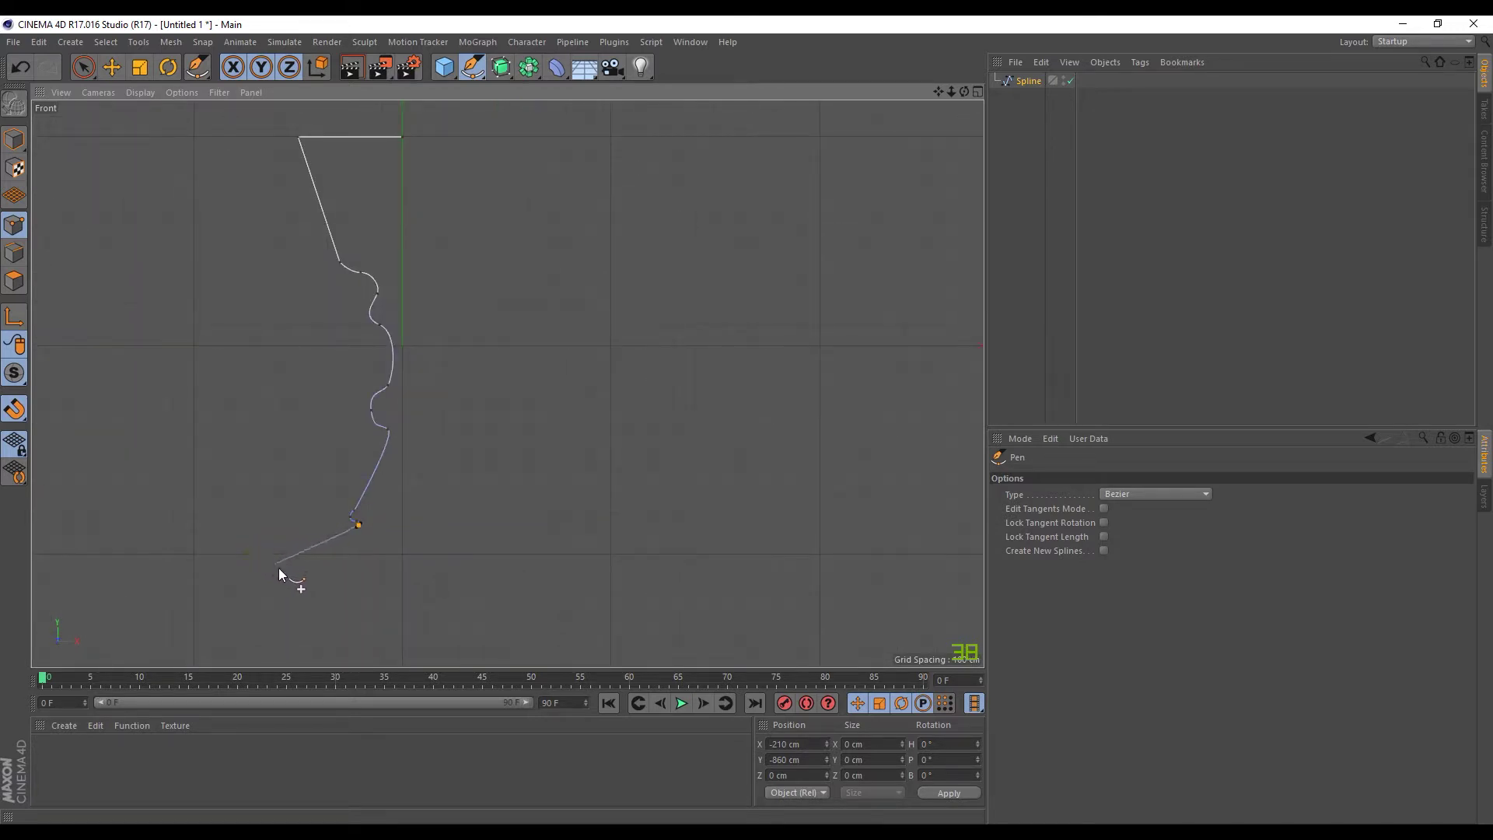
- Draw the foot's sloping edge to about X -570, Y -1060 cm, its rim to X -580, Y -1100 cm, and a base line past the vertical axis
drag(285, 567, 227, 577)
alt+right_drag(226, 578, 478, 408)
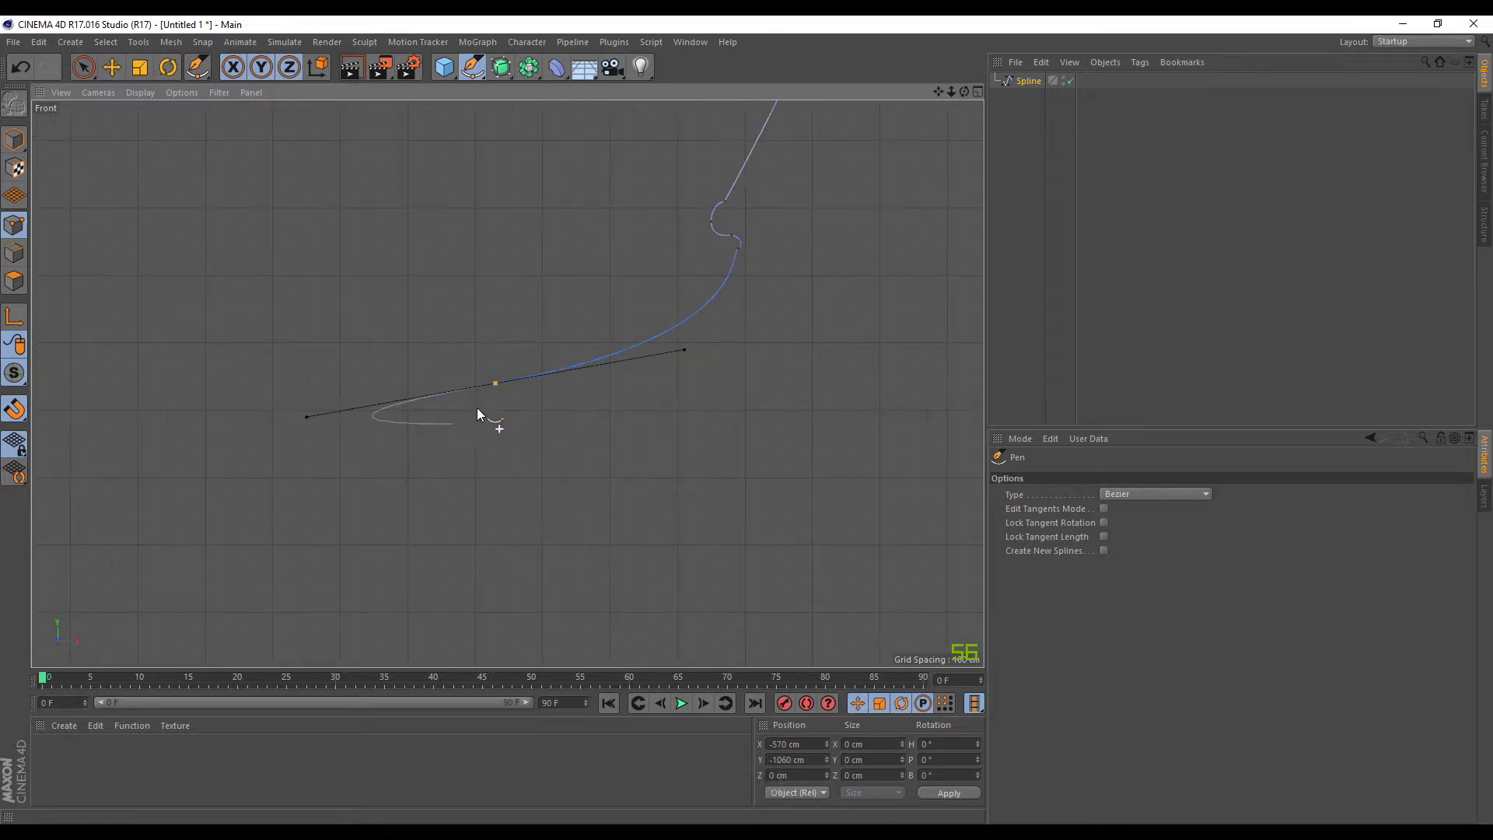
key(Escape)
drag(493, 384, 490, 399)
alt+middle_drag(739, 412, 468, 417)
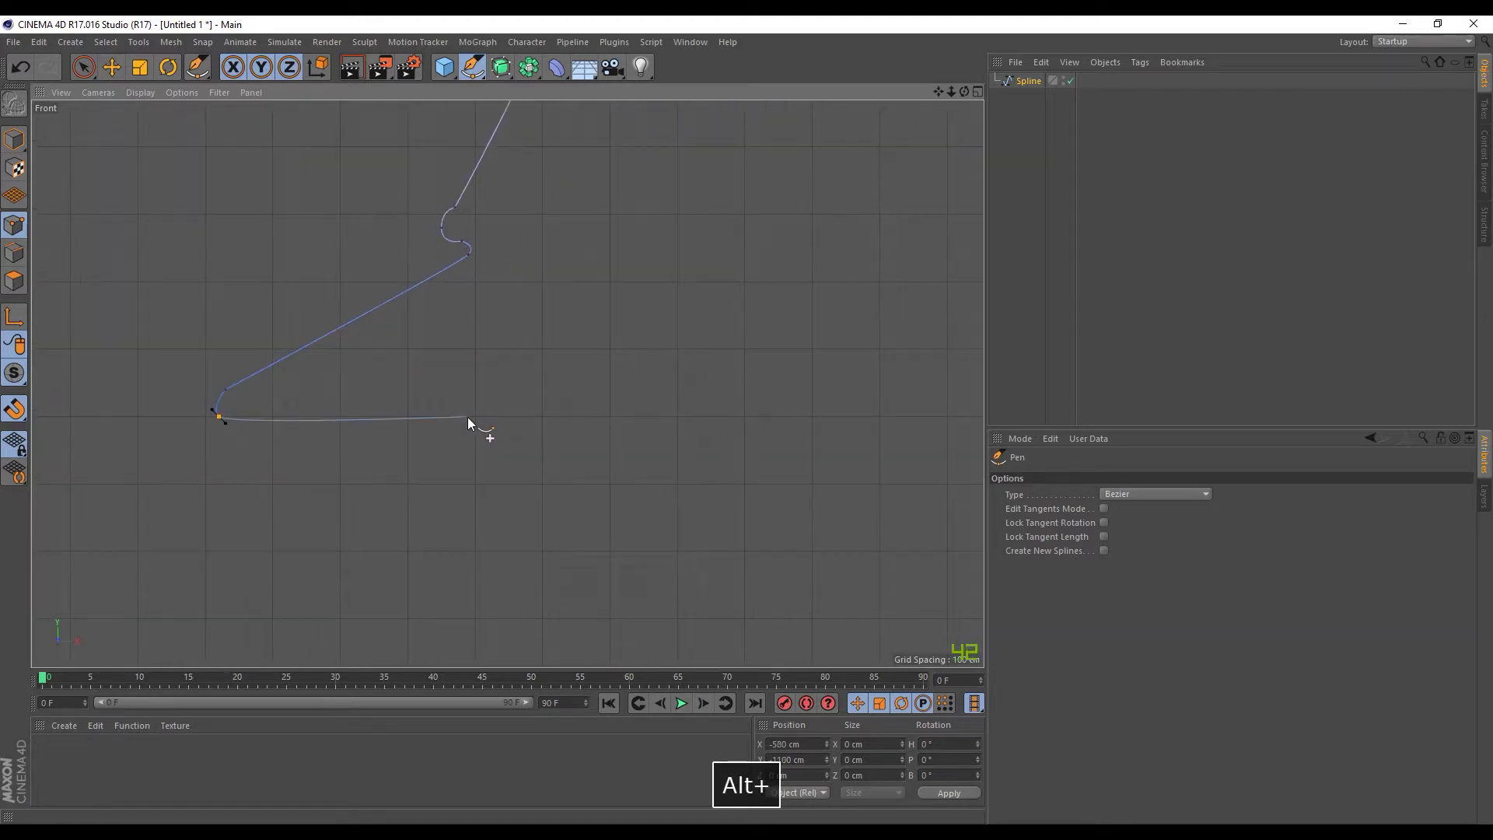
click(878, 414)
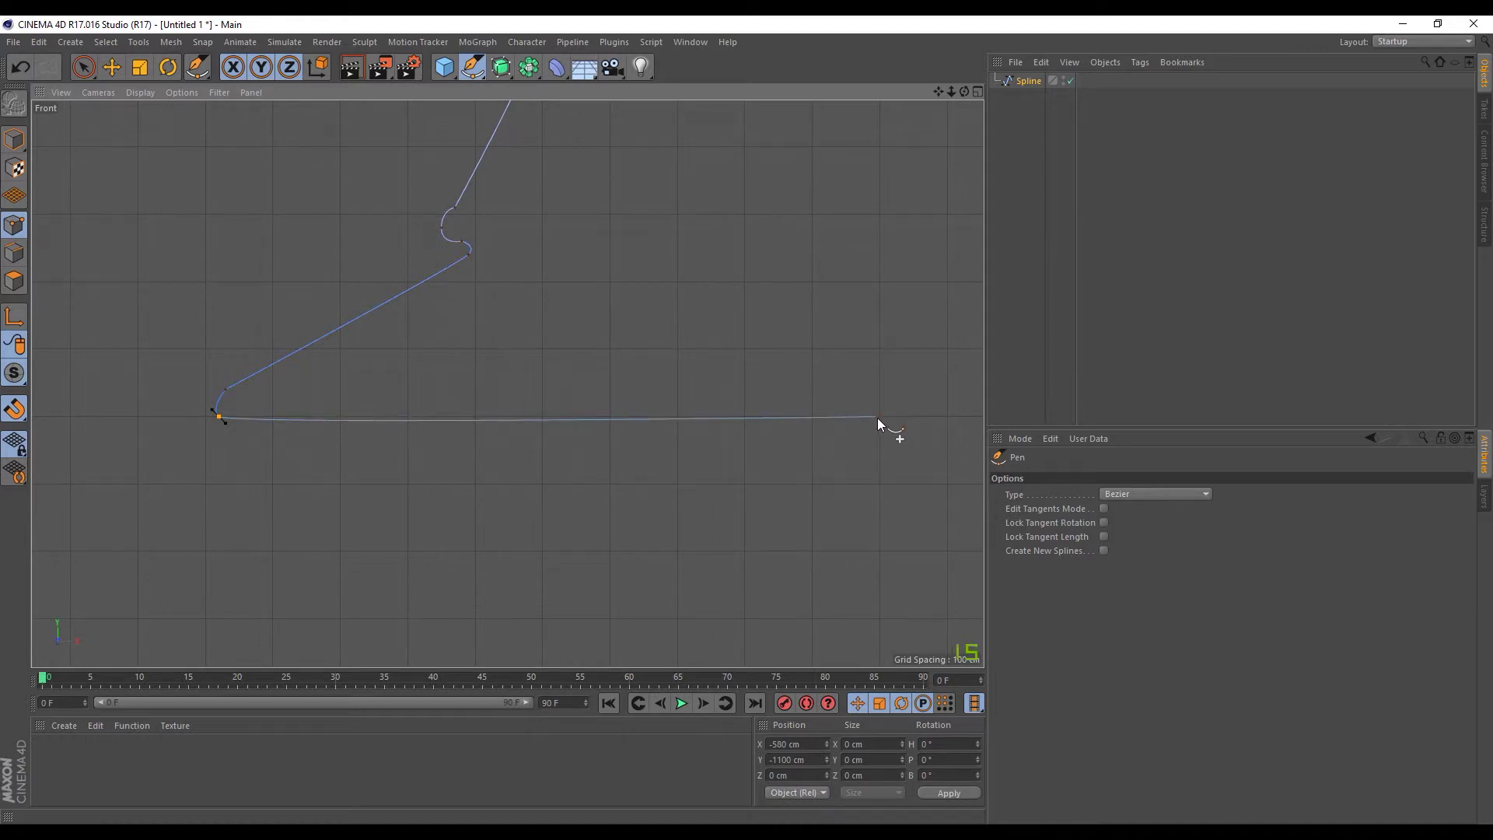
key(Escape)
- Select the base line's open end point and move it horizontally onto the vertical axis at X 0 cm
scroll(779, 352, down, 6)
alt+middle_drag(733, 350, 613, 575)
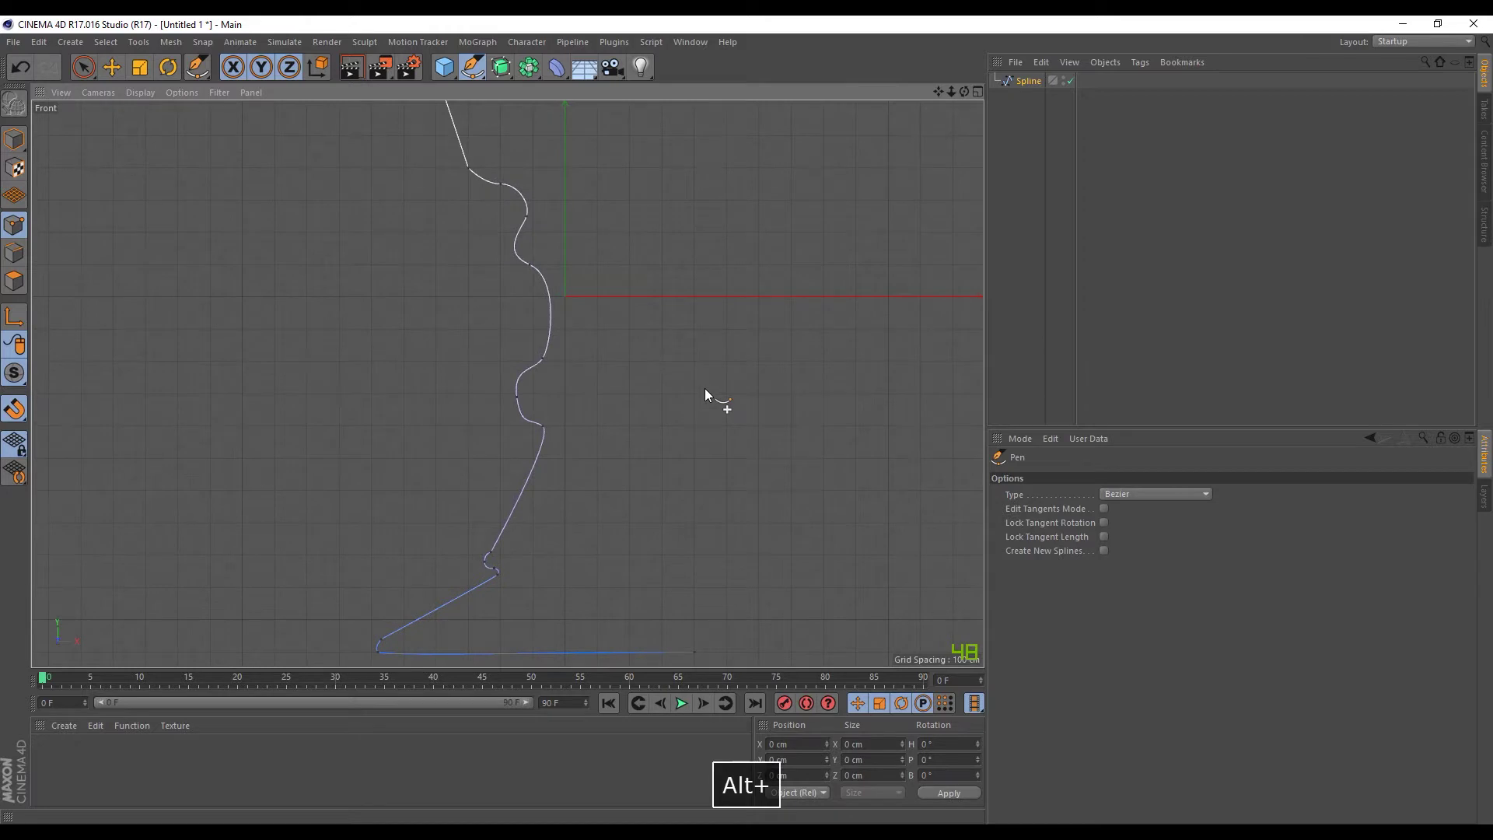
alt+right_drag(704, 389, 659, 371)
alt+middle_drag(660, 371, 673, 293)
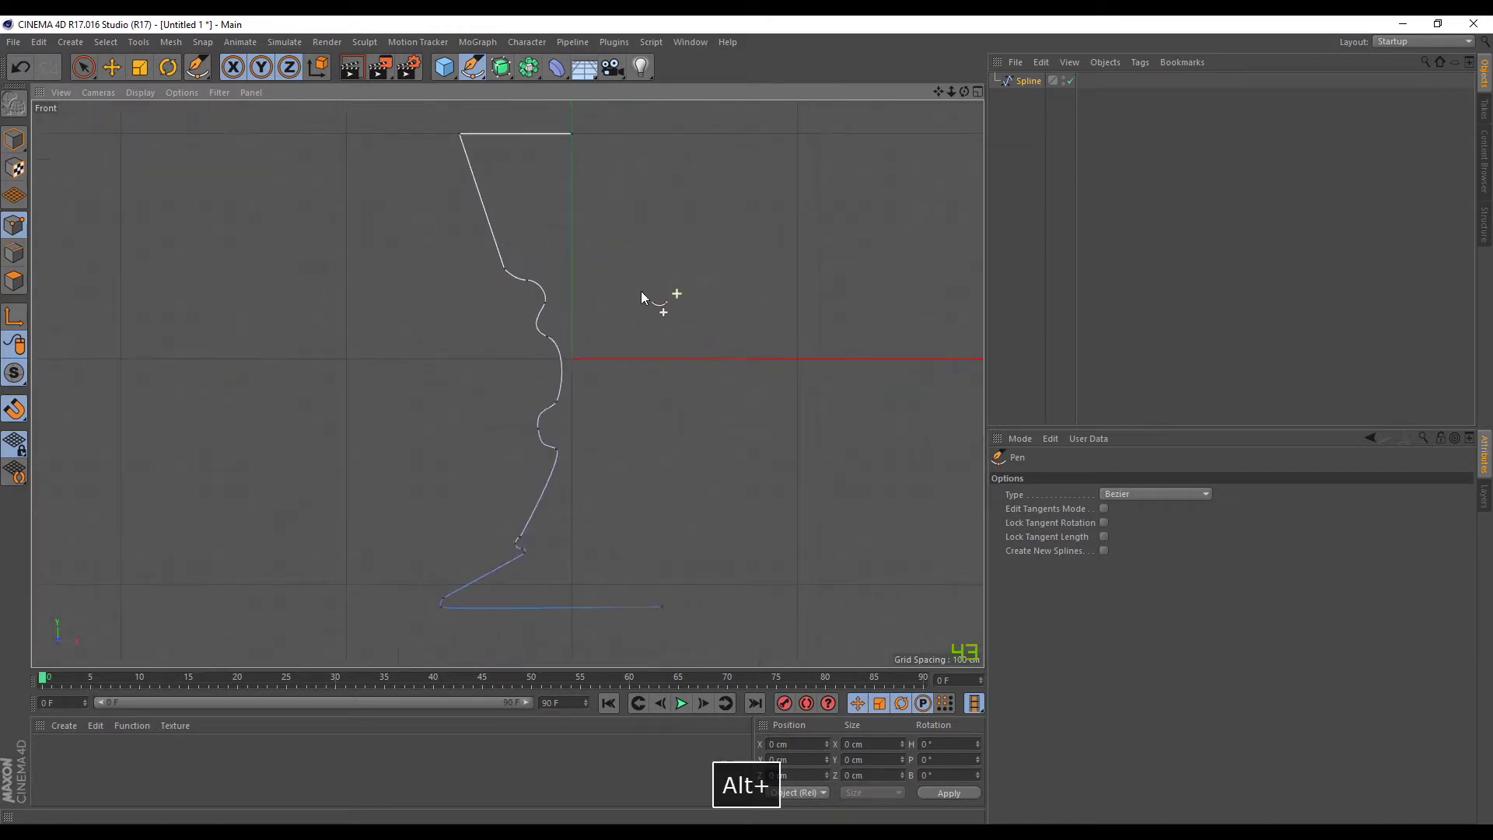
scroll(673, 292, up, 1)
click(83, 67)
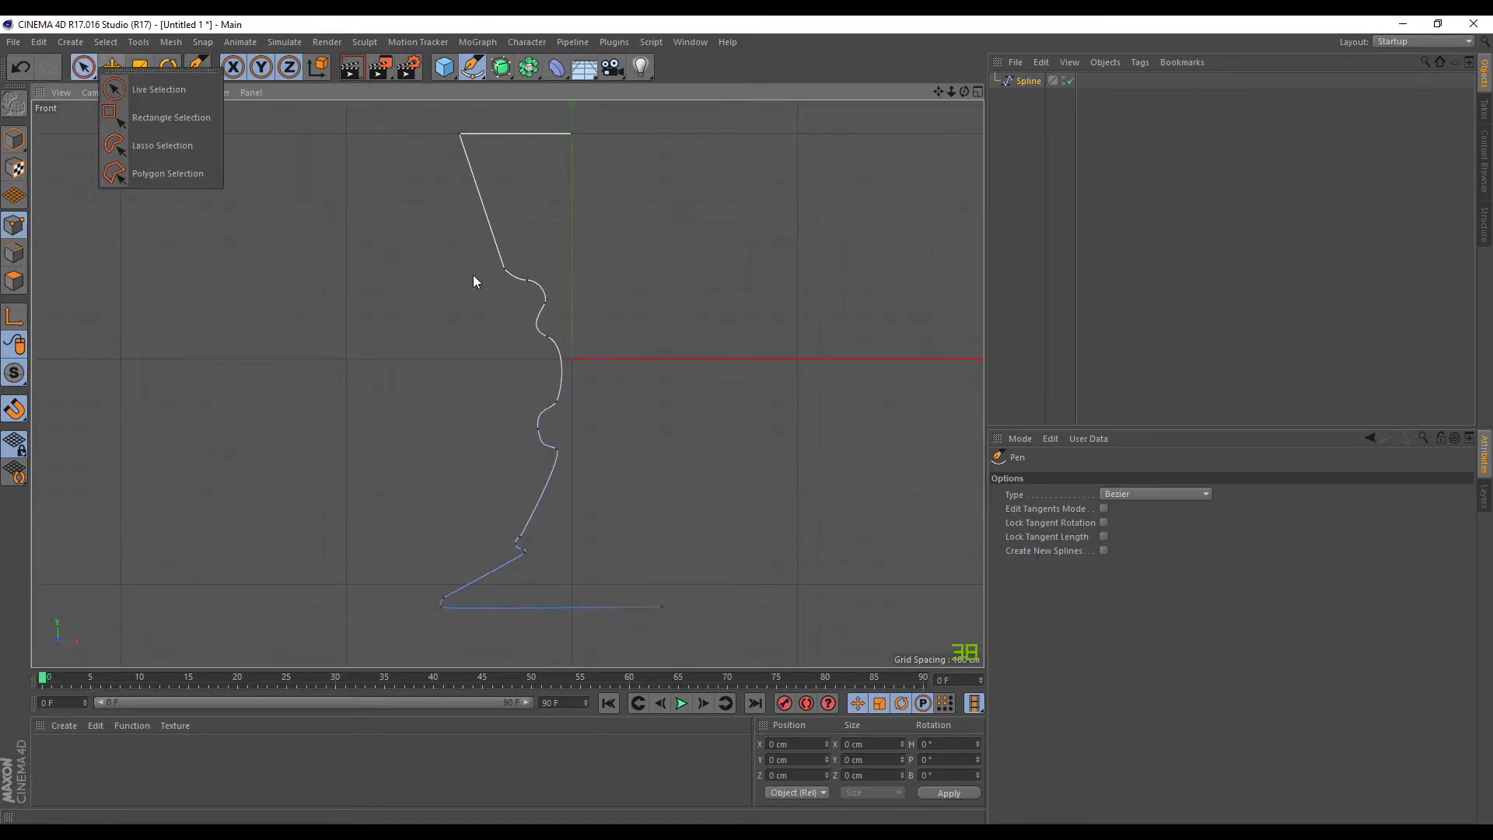
click(163, 89)
click(658, 606)
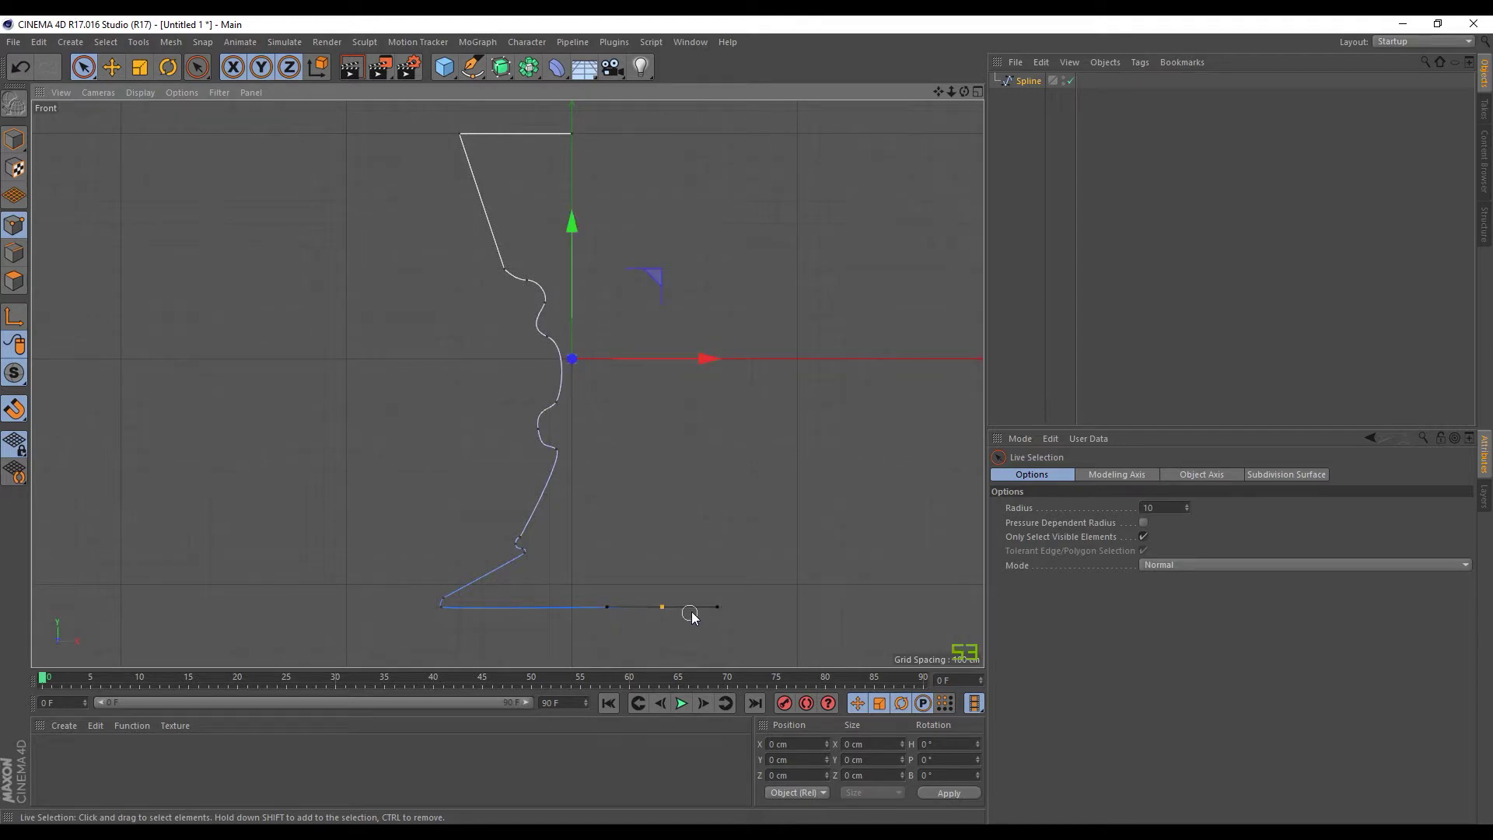
scroll(720, 613, up, 3)
alt+right_drag(721, 613, 312, 311)
alt+middle_drag(475, 280, 637, 291)
drag(824, 497, 735, 502)
scroll(791, 360, down, 3)
alt+middle_drag(791, 361, 775, 386)
scroll(775, 389, up, 3)
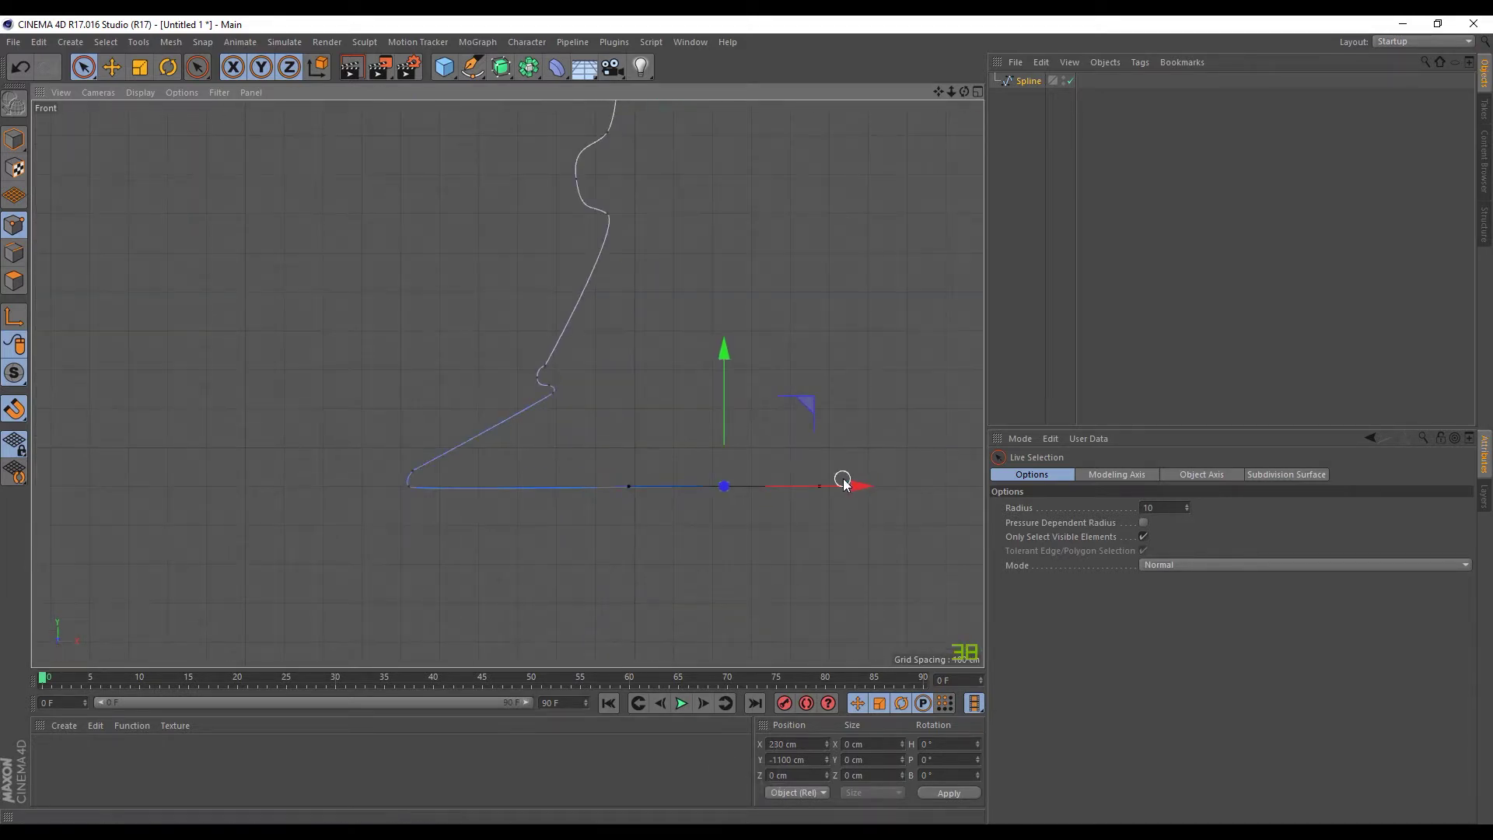
drag(852, 483, 764, 502)
- Select the goblet's two rim points and move them outward and up, centred at about X -560, Y 1260 cm
scroll(789, 381, down, 2)
alt+middle_drag(790, 381, 691, 534)
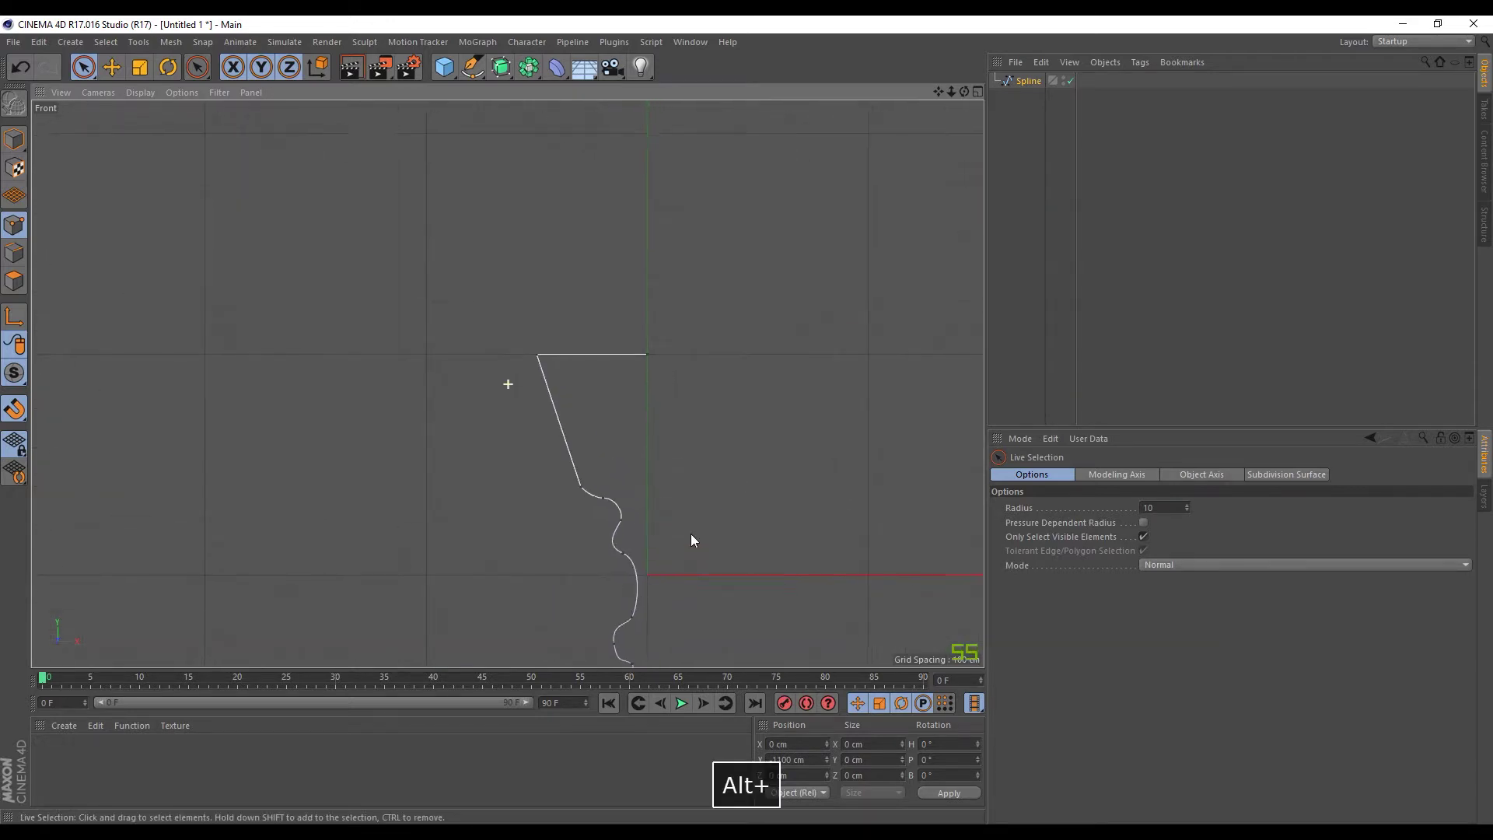
drag(89, 69, 160, 119)
drag(401, 261, 716, 437)
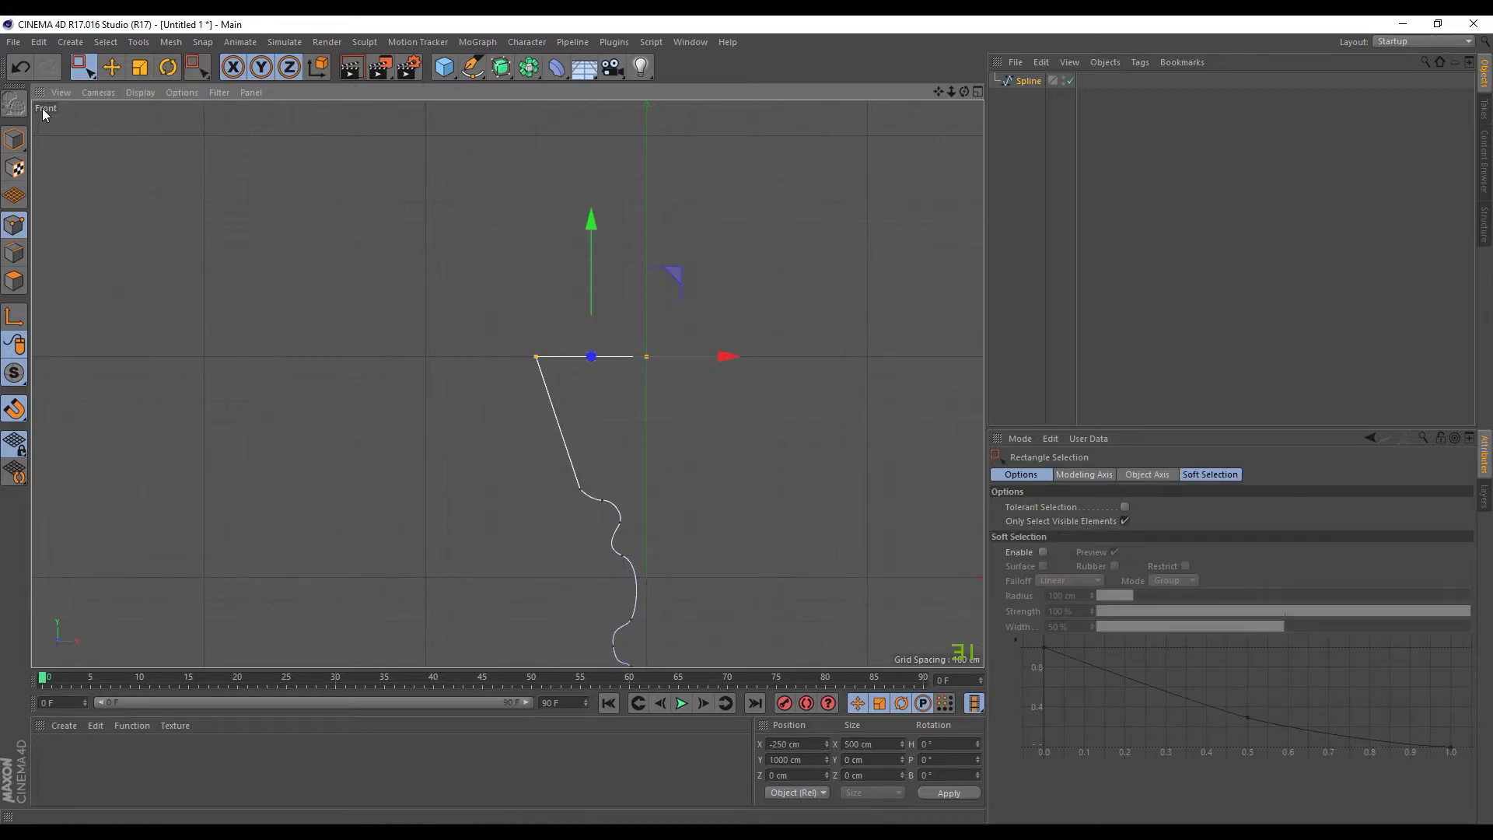
click(111, 67)
drag(725, 355, 640, 345)
drag(522, 224, 537, 167)
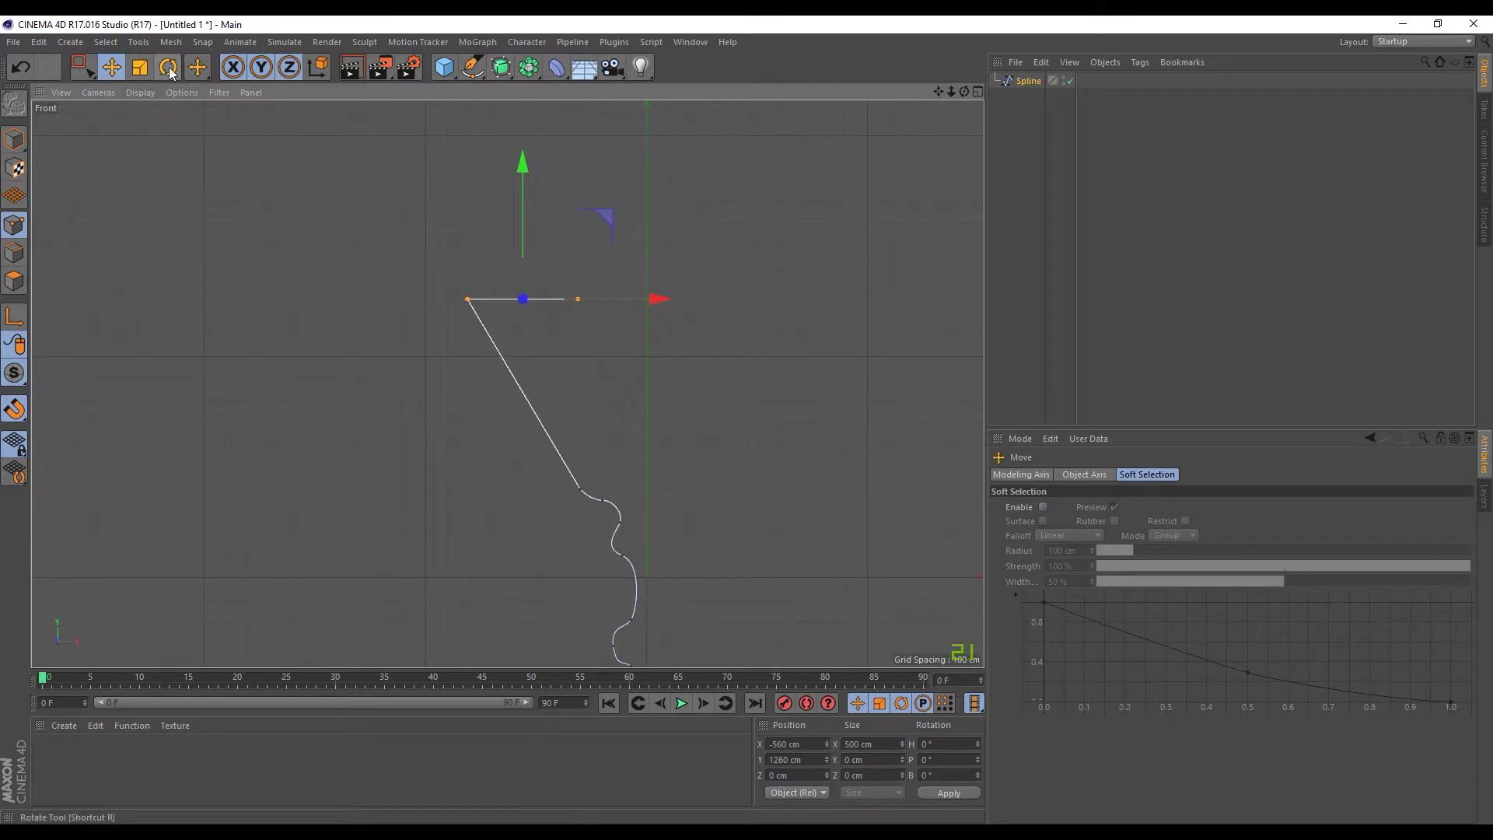
- Select only the rim's open end point and move it back toward the vertical axis, to about X -10 cm
click(646, 231)
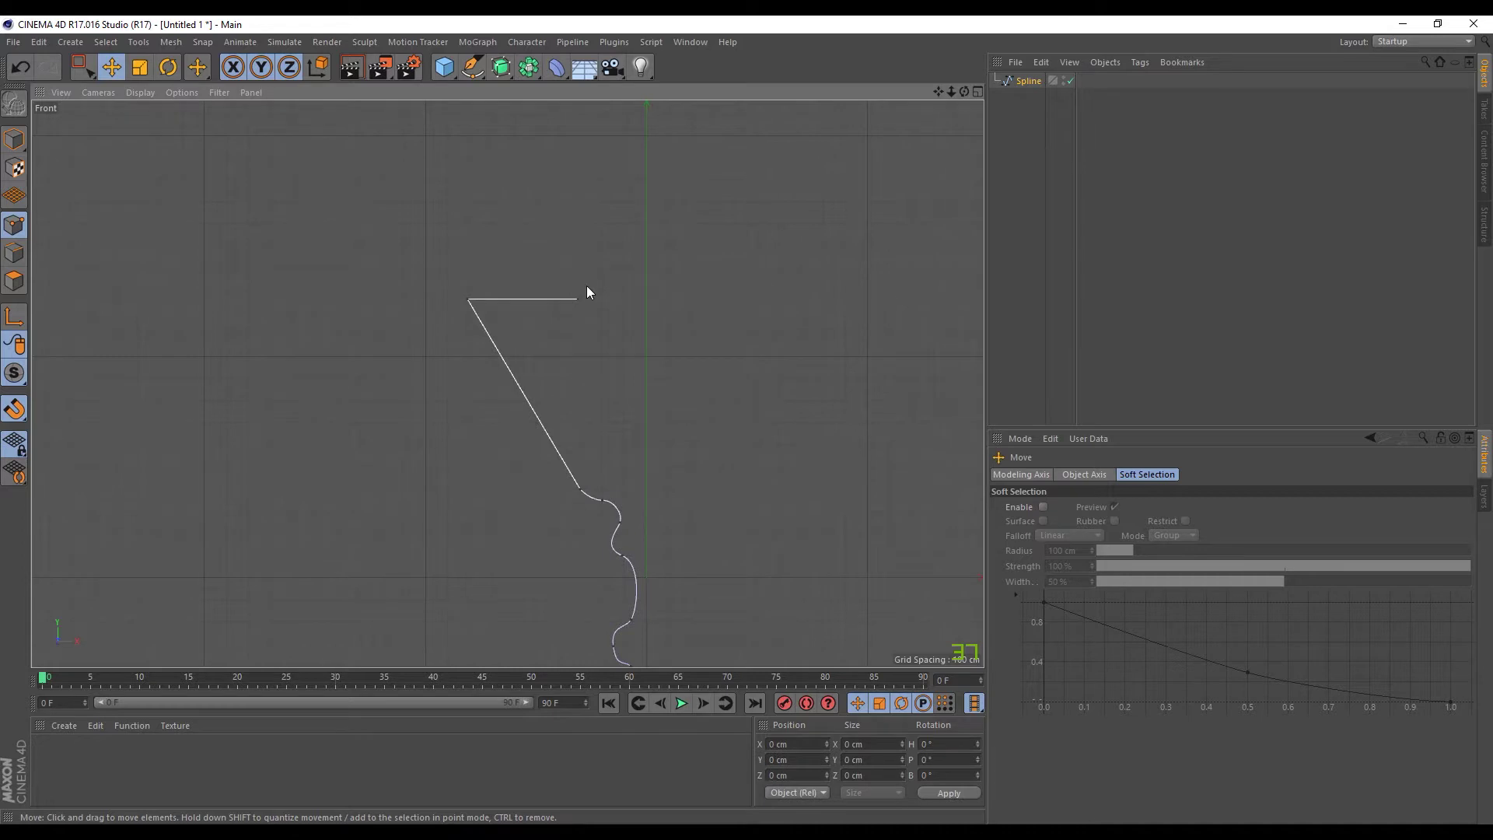
key(space)
drag(606, 247, 564, 328)
key(space)
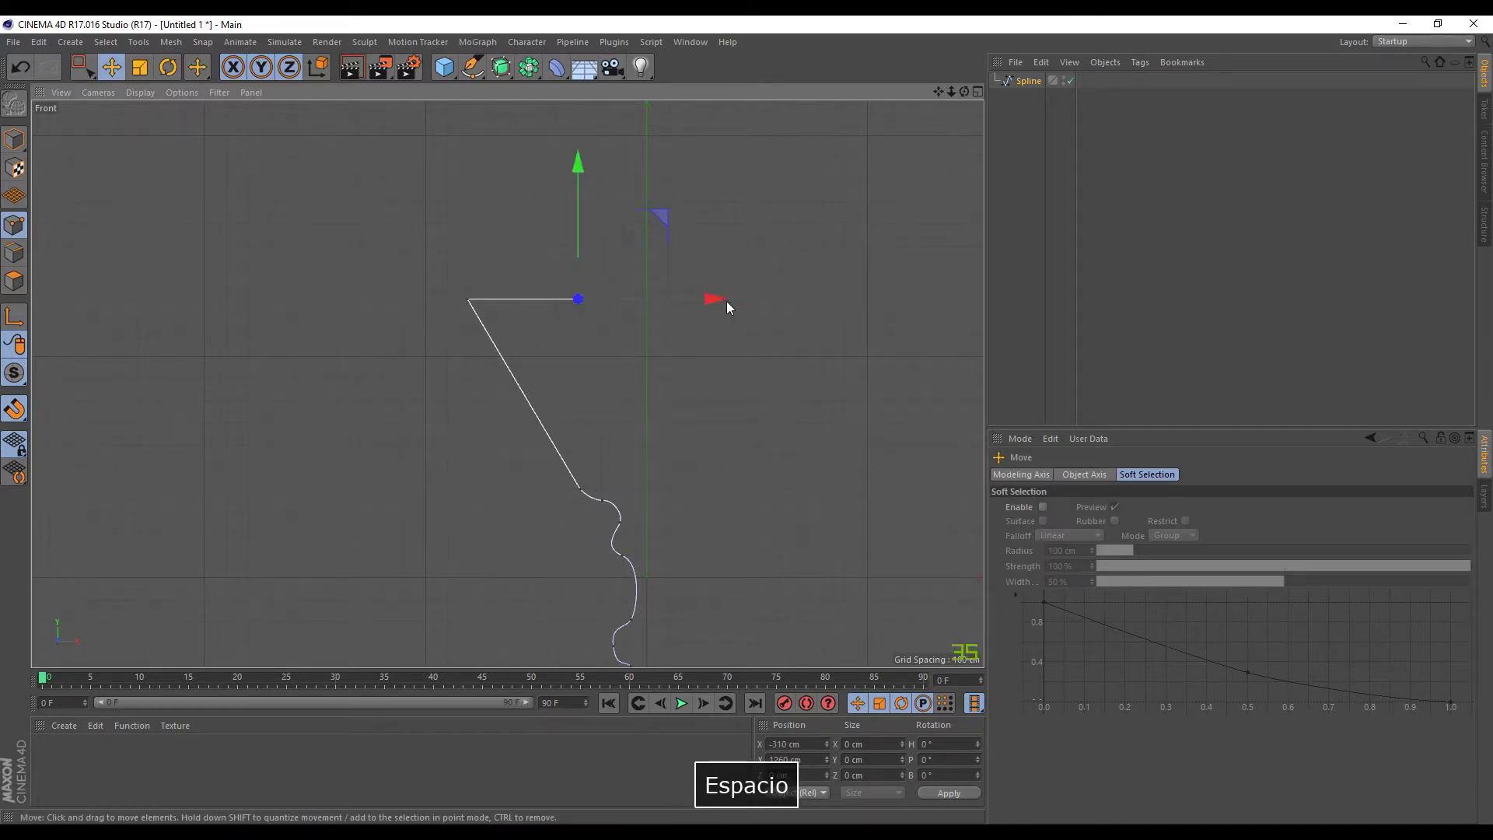
drag(727, 301, 779, 308)
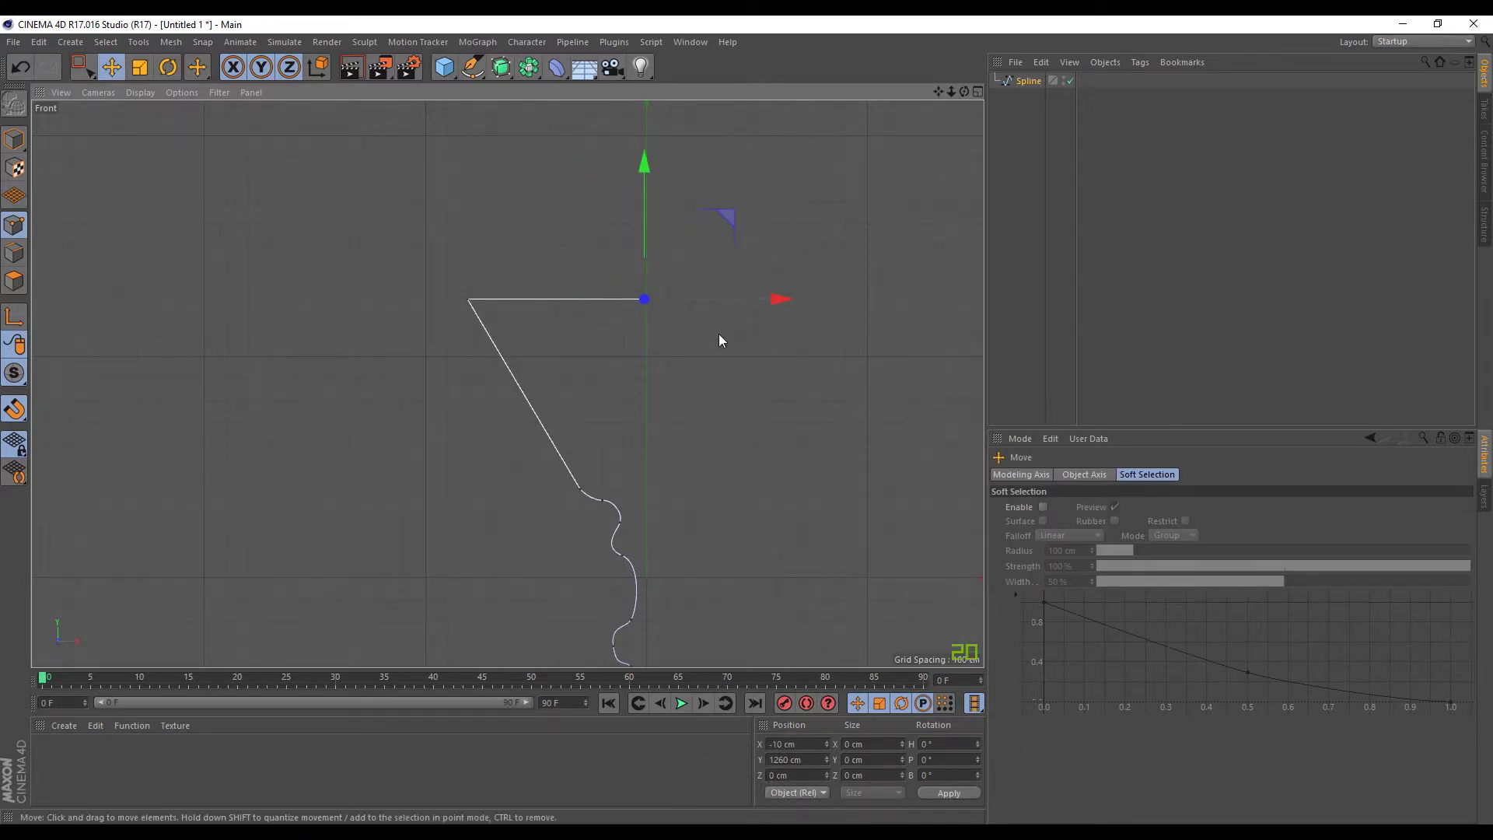
- Bend the bowl's slanted side outward with the Arc Tool, using a radius of about 770 cm
click(476, 72)
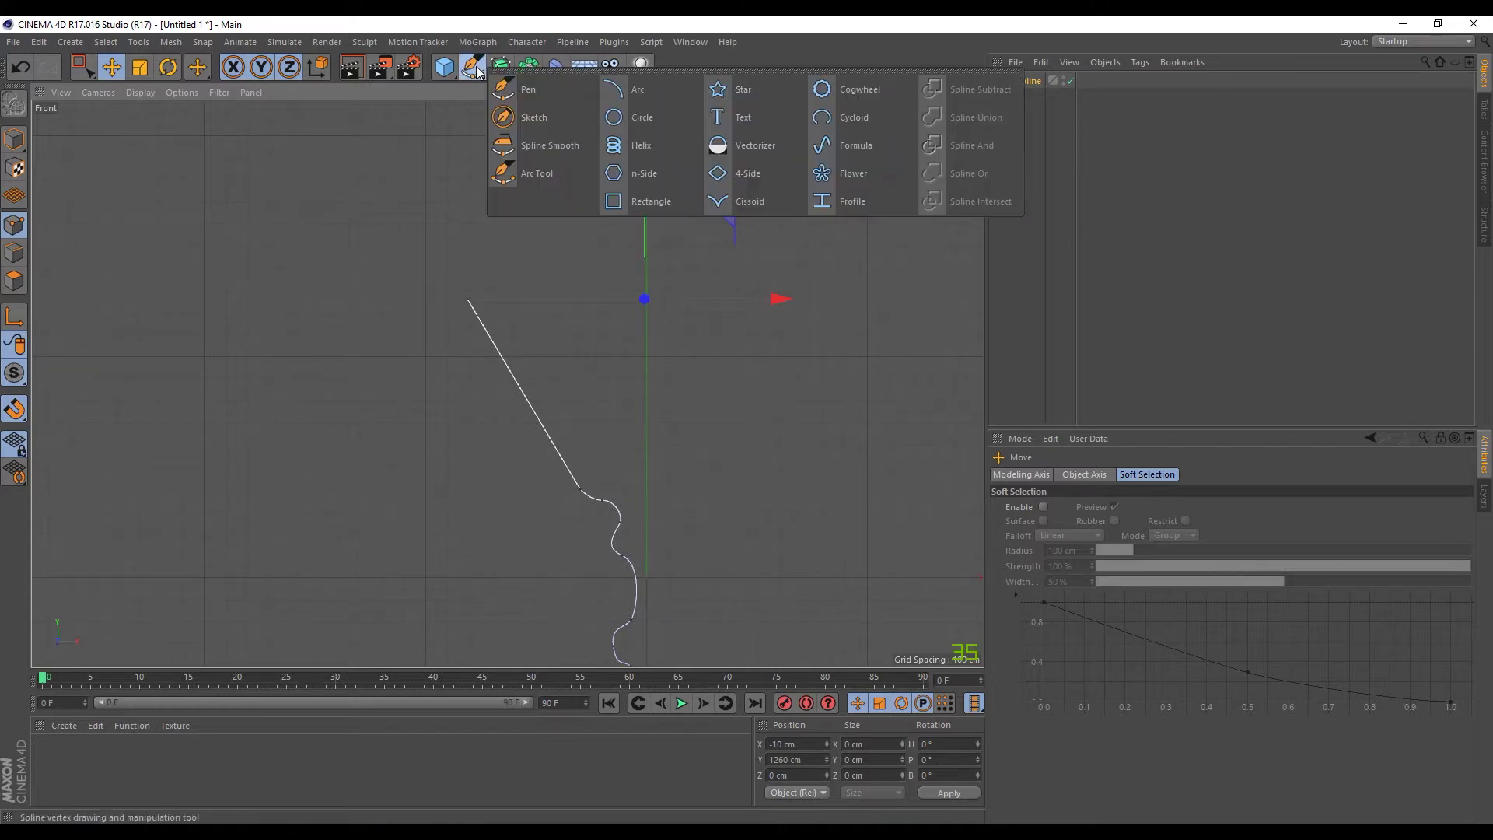
click(531, 172)
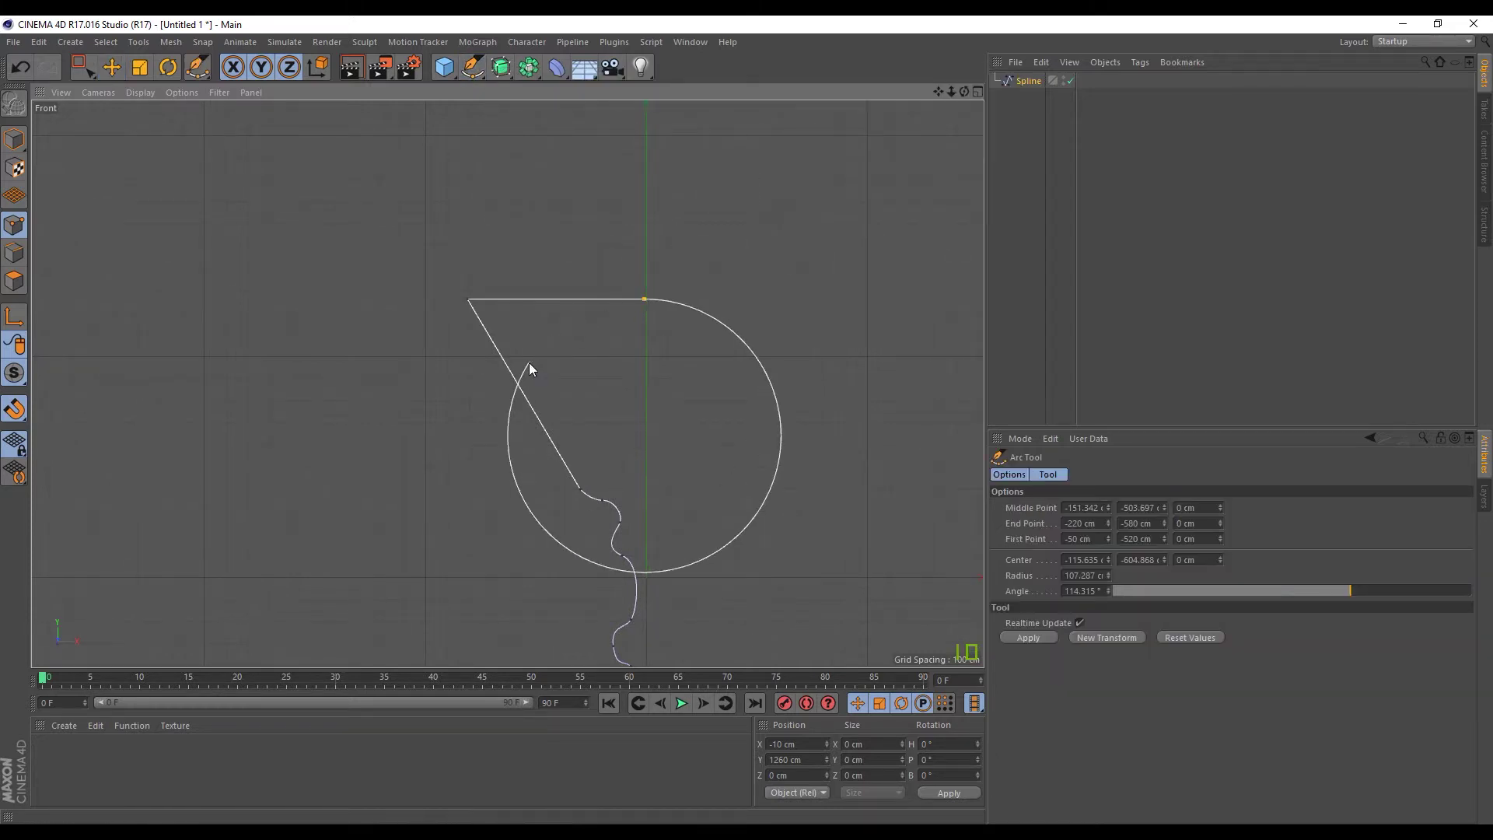
key(Escape)
drag(513, 376, 476, 392)
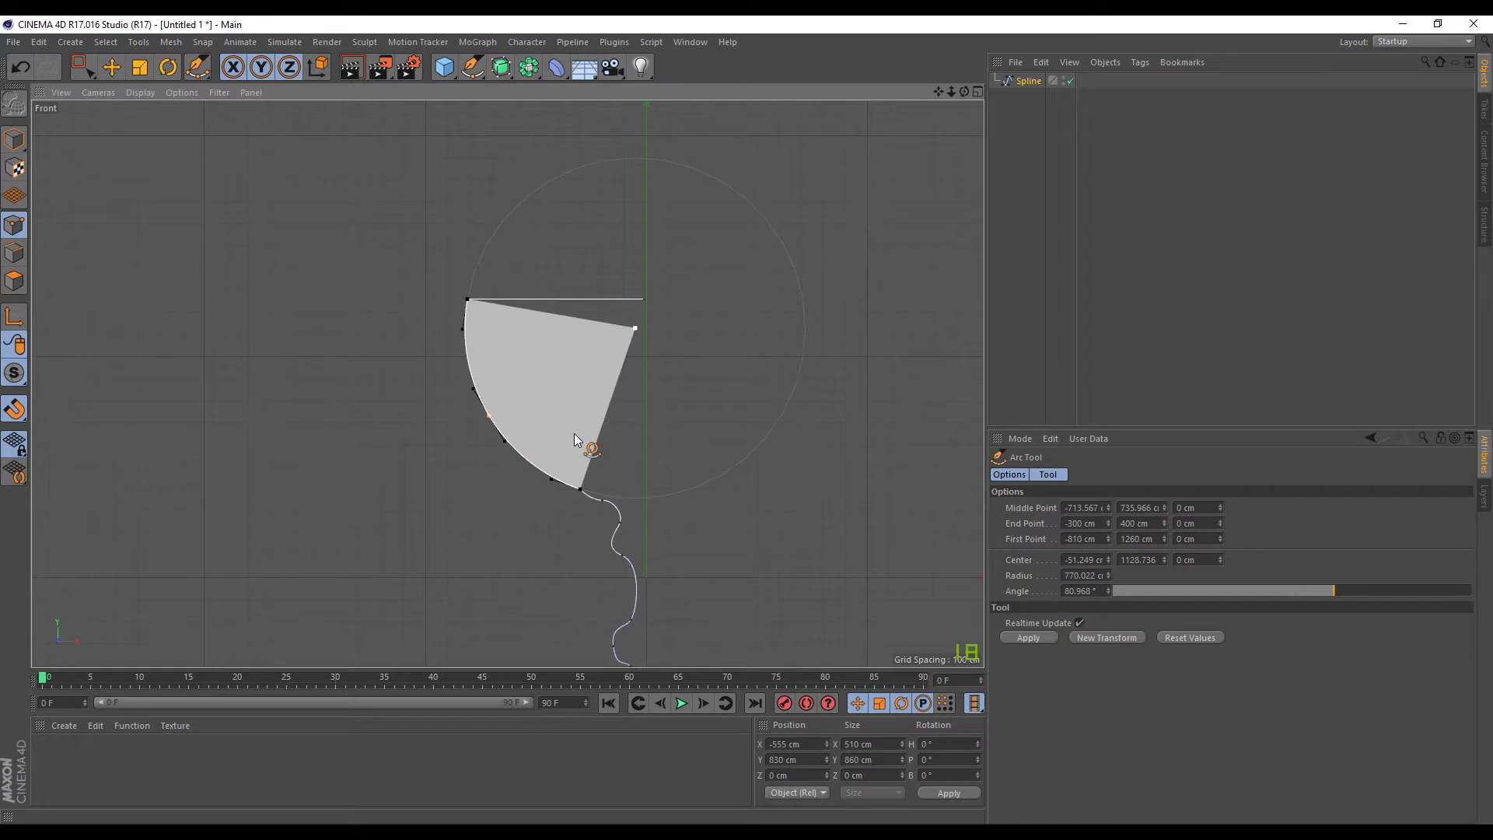
- Bend the stem segment between the two bulges into an arc with a radius of about 340 cm
alt+middle_drag(729, 392, 705, 244)
alt+middle_drag(714, 315, 704, 242)
drag(607, 357, 620, 380)
alt+middle_drag(629, 409, 641, 366)
scroll(643, 359, up, 5)
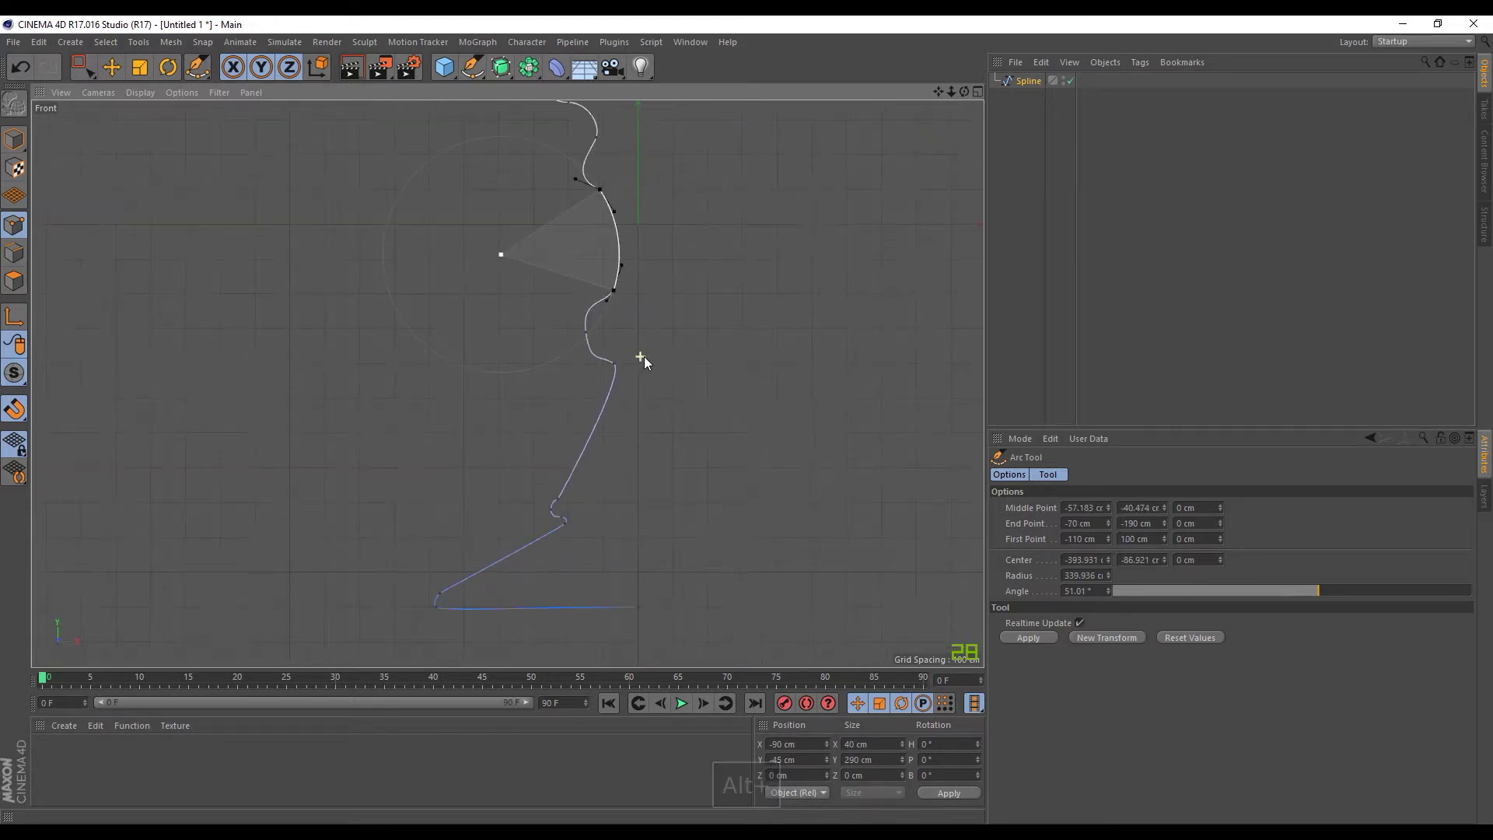
- Bend the long lower stem segment and the foot's sloping edge into arcs, with a radius of about 626 cm on the foot
drag(569, 469, 581, 479)
alt+middle_drag(613, 492, 127, 127)
alt+middle_drag(406, 323, 512, 204)
drag(433, 432, 442, 440)
alt+middle_drag(745, 333, 708, 463)
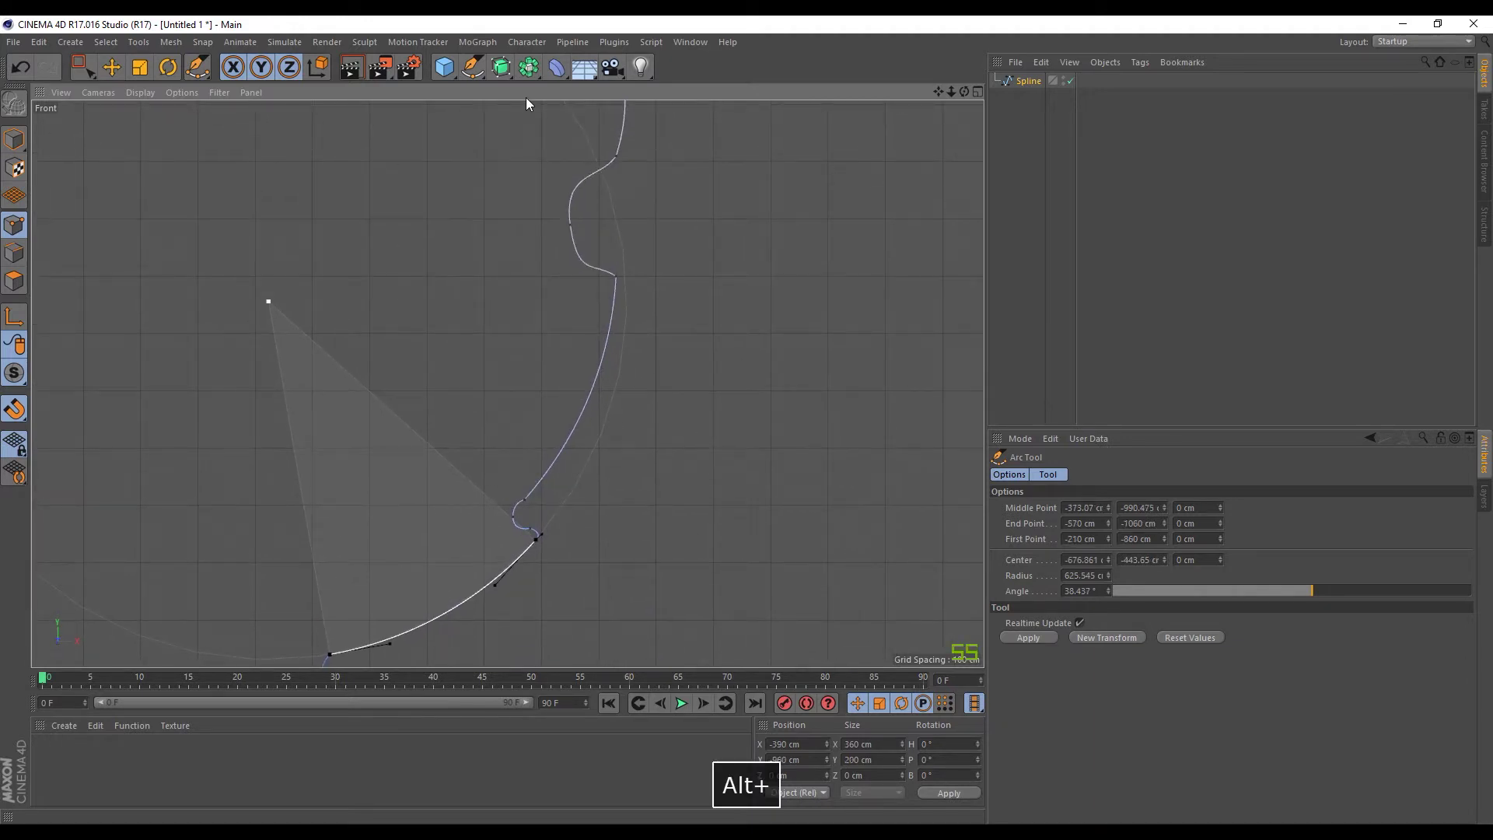
- Smooth the sharp corners around the stem's bulges with the Spline Smooth tool, reducing its strength to 22%
click(469, 68)
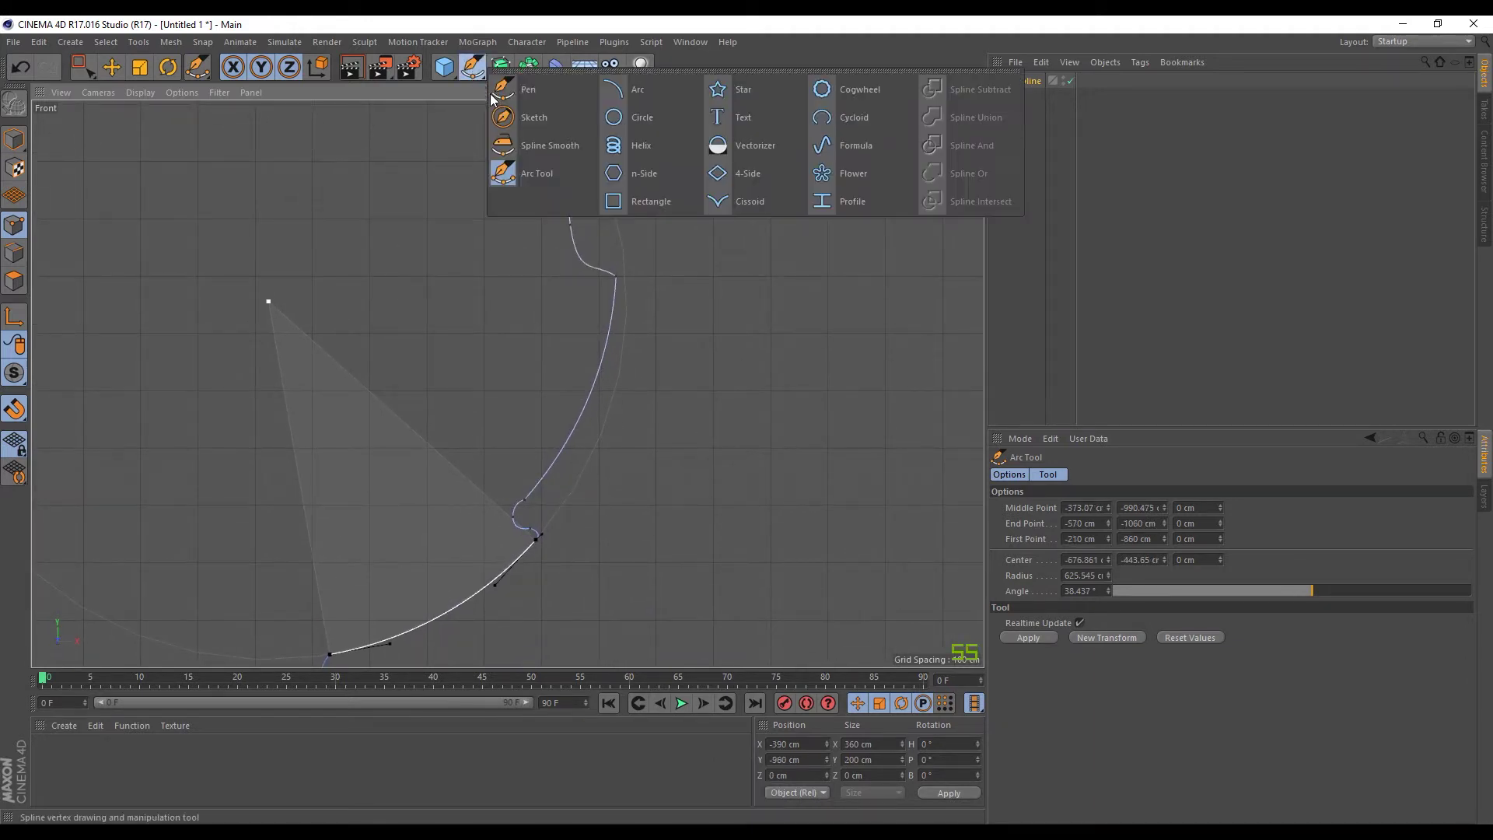
click(548, 147)
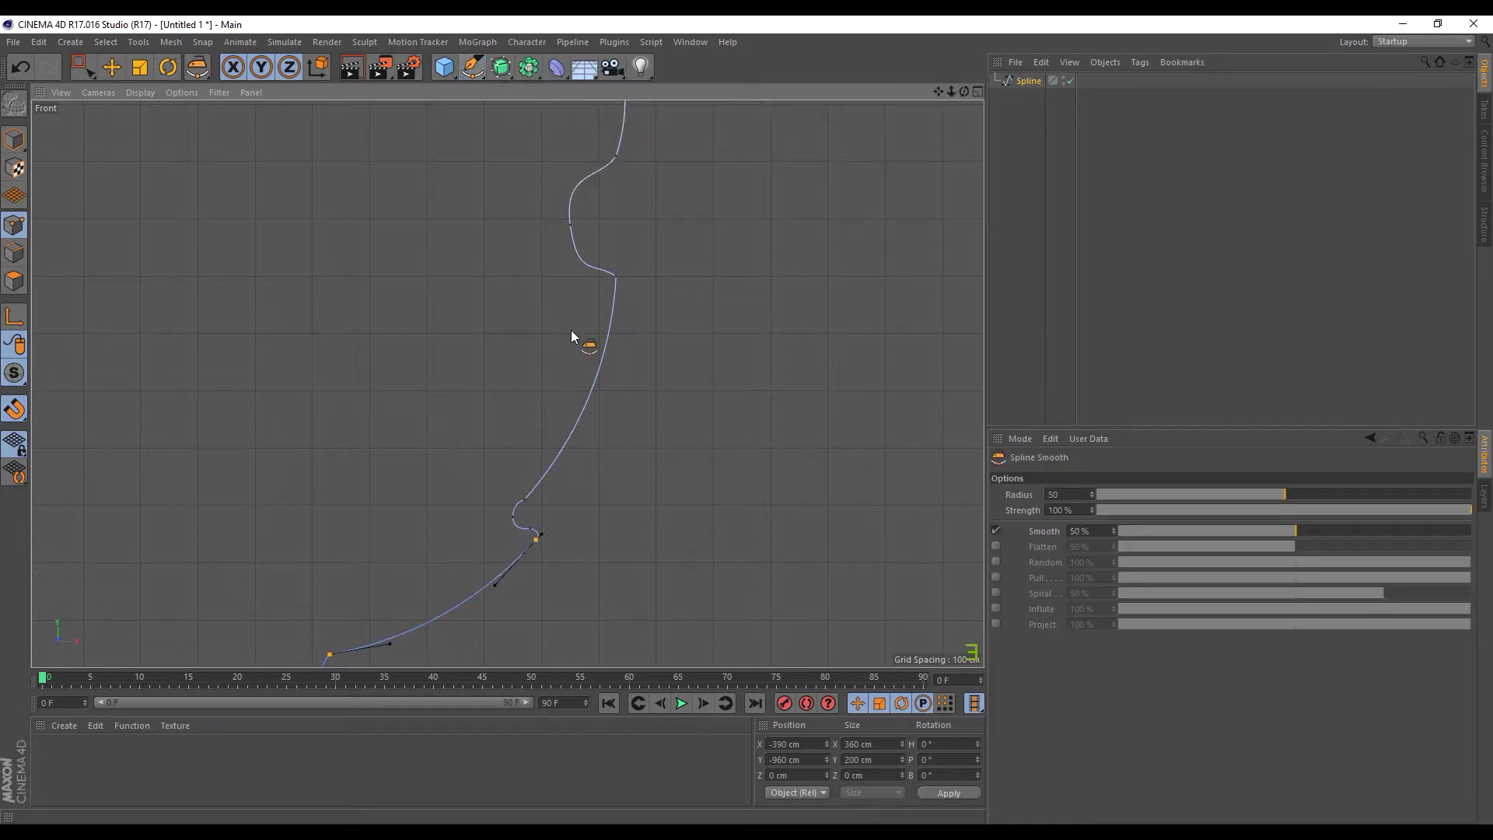
drag(614, 284, 613, 274)
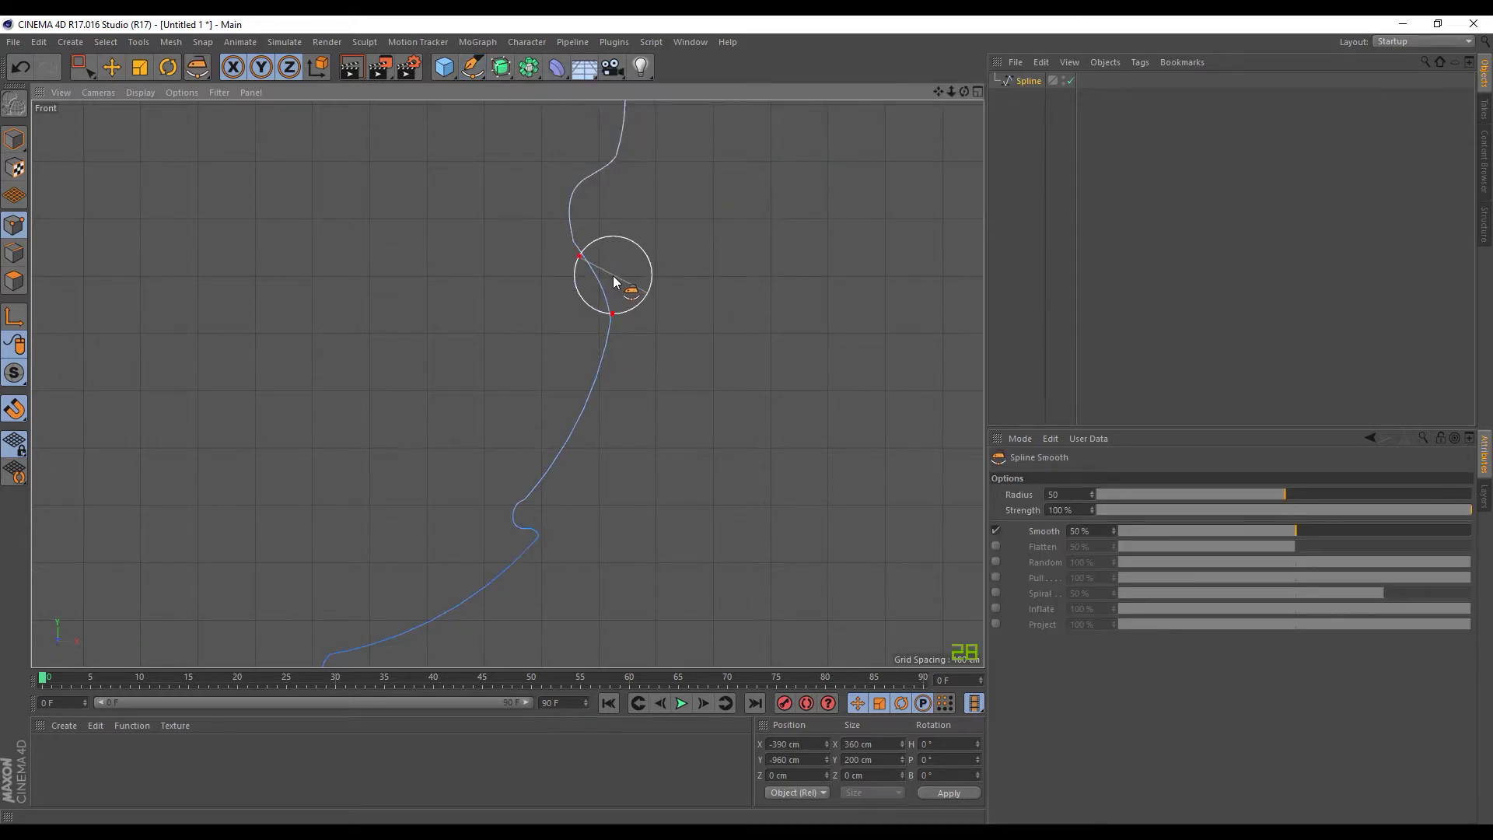
key(ctrl+z)
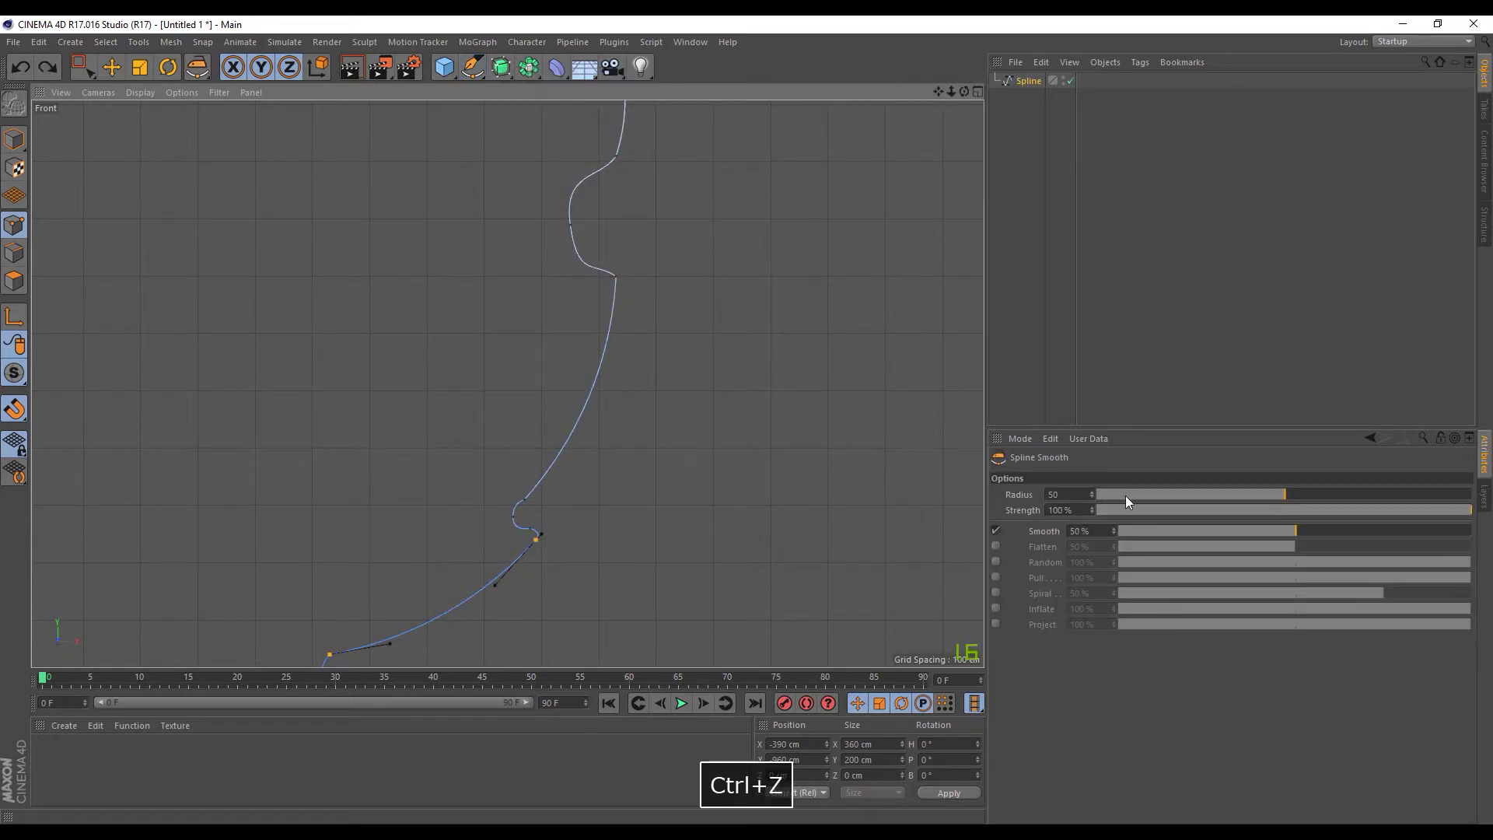
drag(1173, 510, 1209, 514)
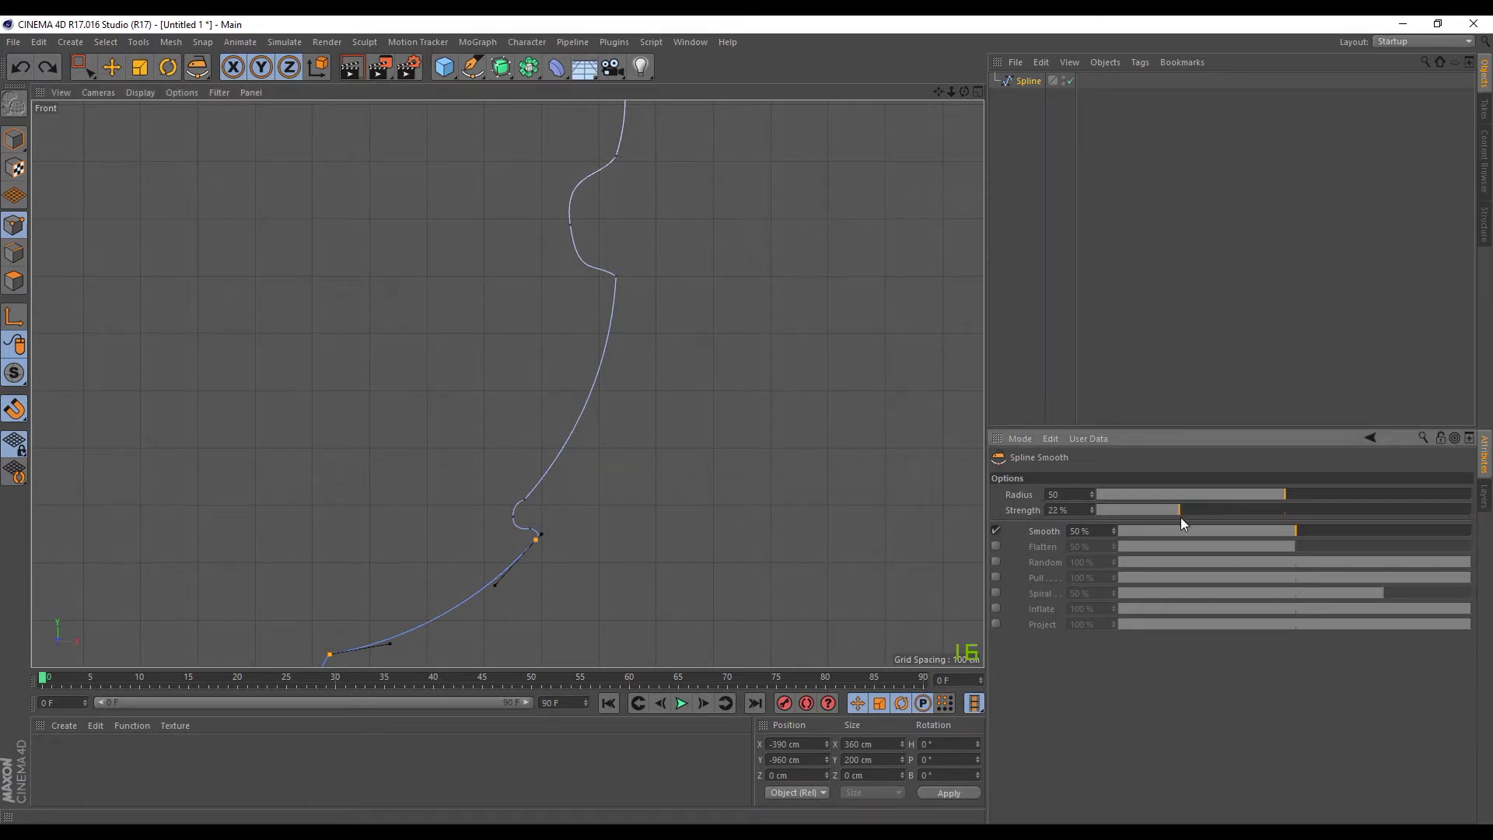
drag(599, 267, 605, 270)
alt+middle_drag(669, 233, 674, 362)
mouse_move(574, 335)
mouse_down()
mouse_move(573, 321)
mouse_move(567, 344)
mouse_move(579, 322)
mouse_move(693, 317)
mouse_move(632, 325)
mouse_move(666, 373)
mouse_move(697, 368)
mouse_move(626, 303)
mouse_move(645, 296)
mouse_up()
alt+drag(691, 191, 665, 390)
drag(601, 284, 625, 241)
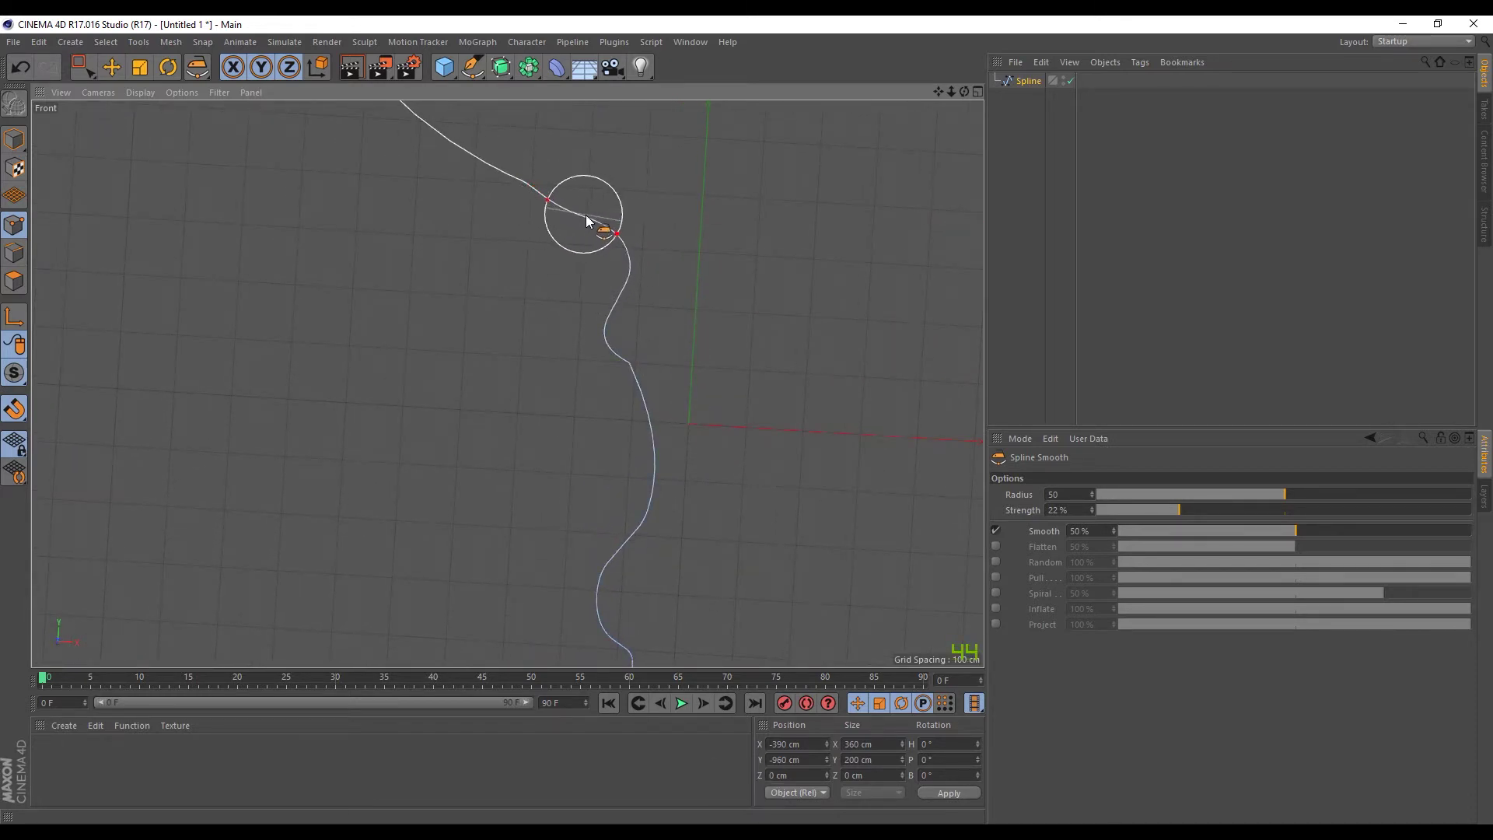
key(ctrl+z)
- Round off the foot's outer tip with the Spline Smooth tool
alt+middle_drag(661, 230, 673, 513)
scroll(656, 401, down, 7)
mouse_move(713, 445)
alt+mouse_down()
mouse_move(727, 436)
mouse_move(713, 431)
alt+mouse_up()
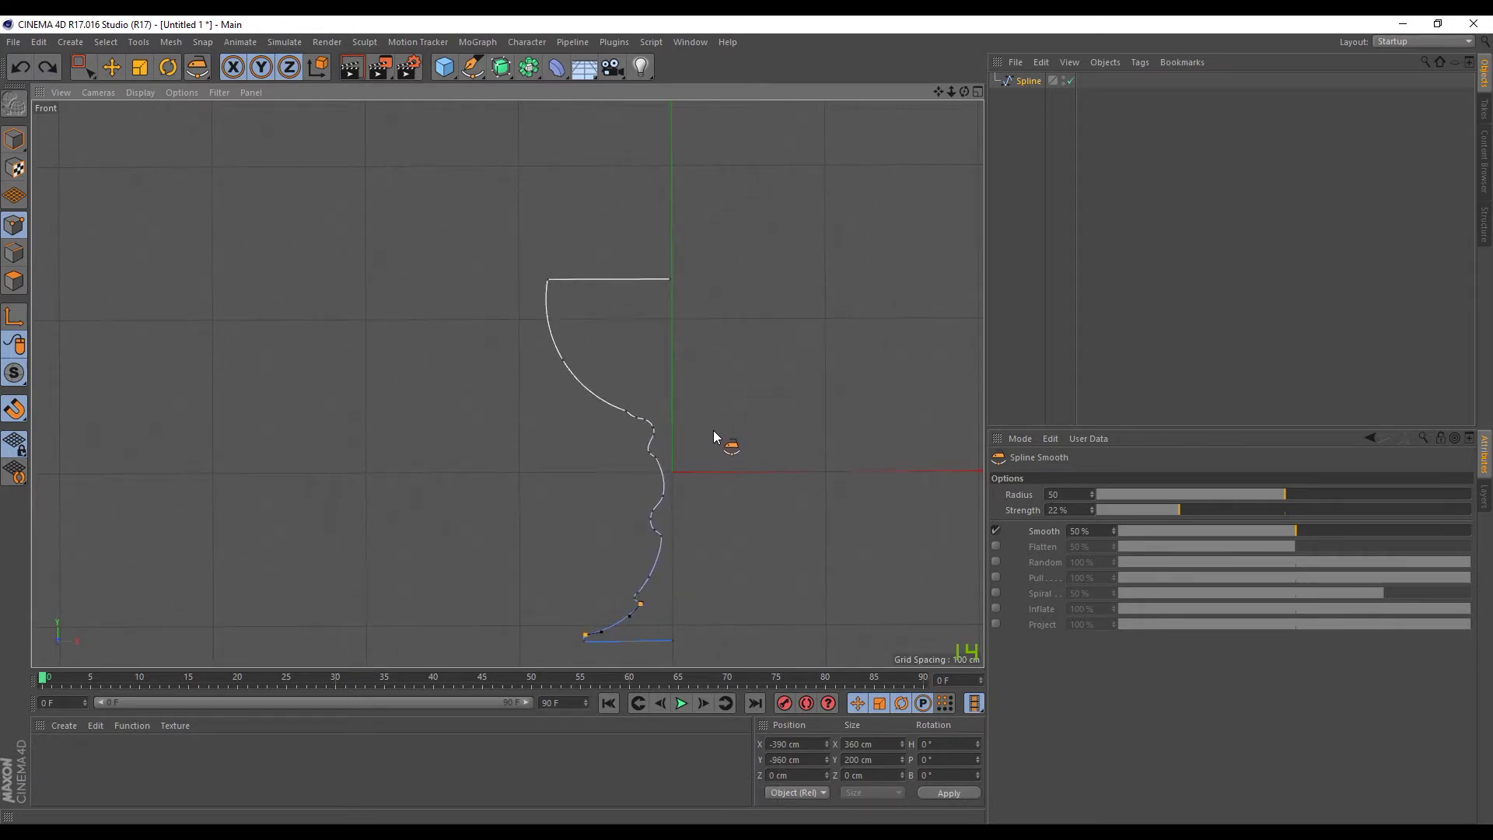
alt+scroll(713, 430, up, 2)
alt+middle_drag(705, 422, 693, 150)
alt+scroll(666, 420, down, 3)
drag(416, 348, 419, 363)
alt+middle_drag(604, 314, 686, 382)
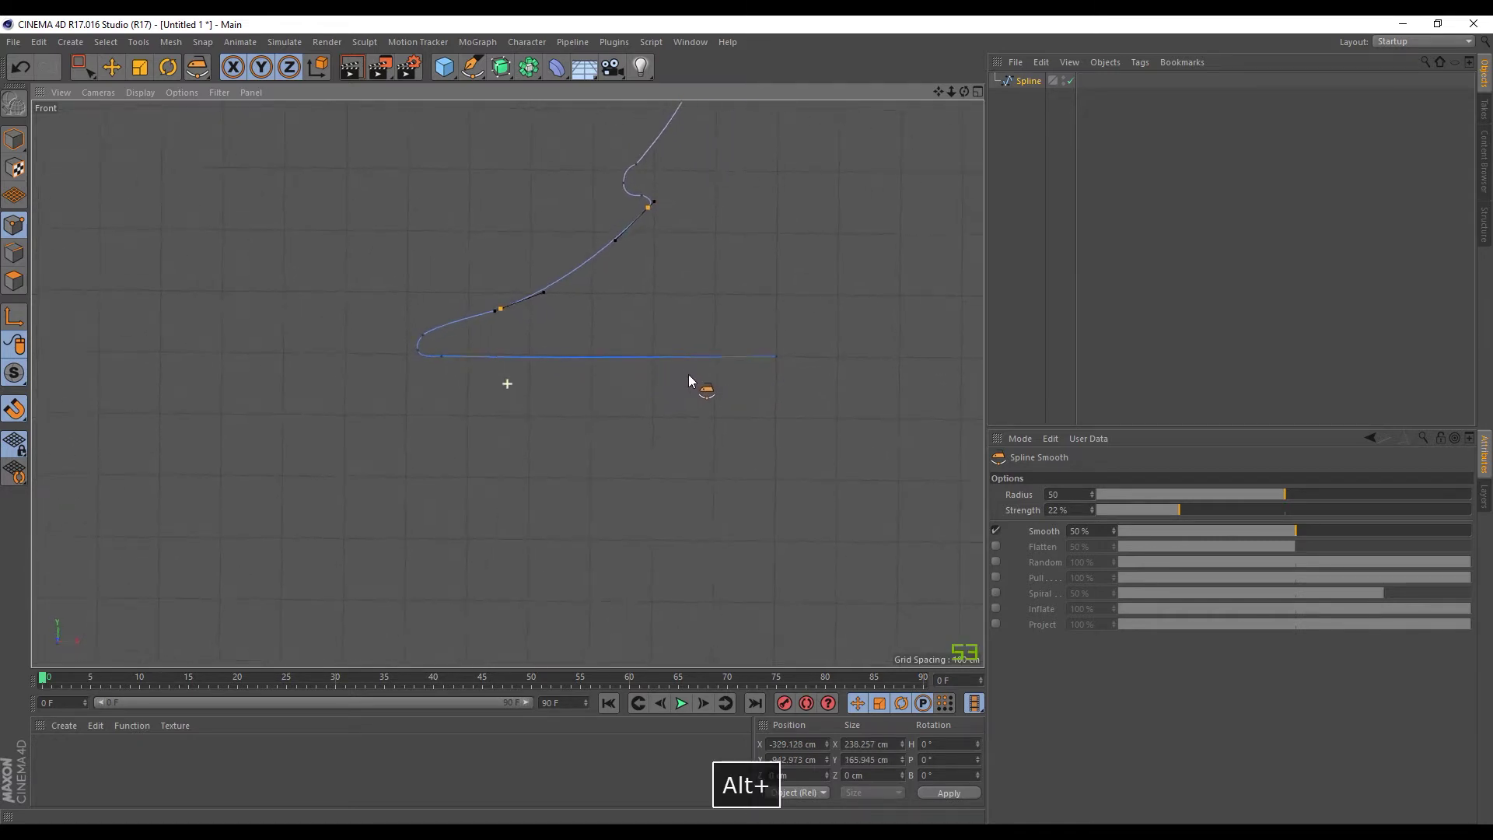
alt+middle_drag(760, 290, 710, 567)
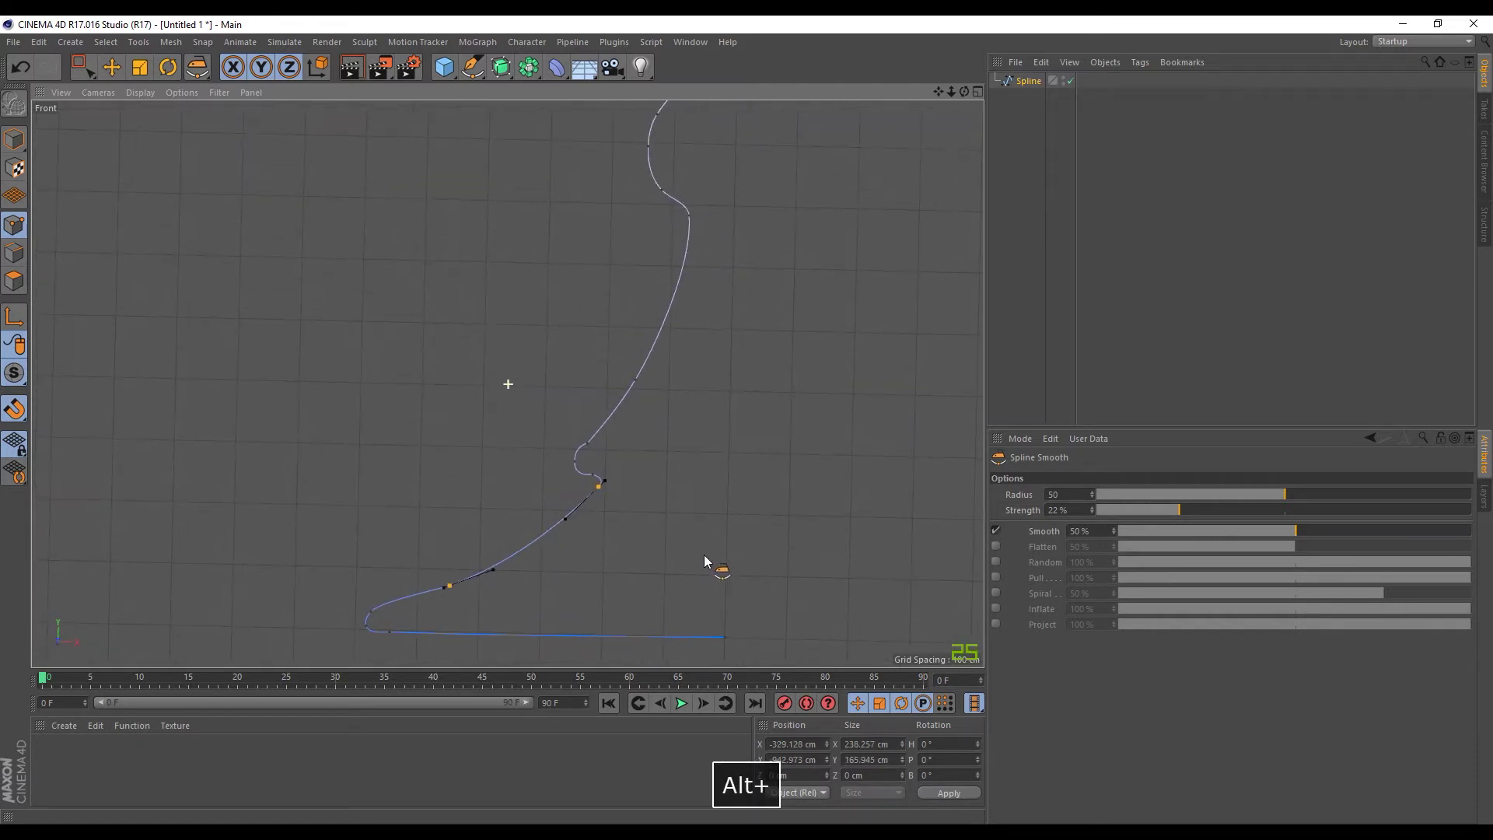
alt+right_drag(701, 518, 734, 366)
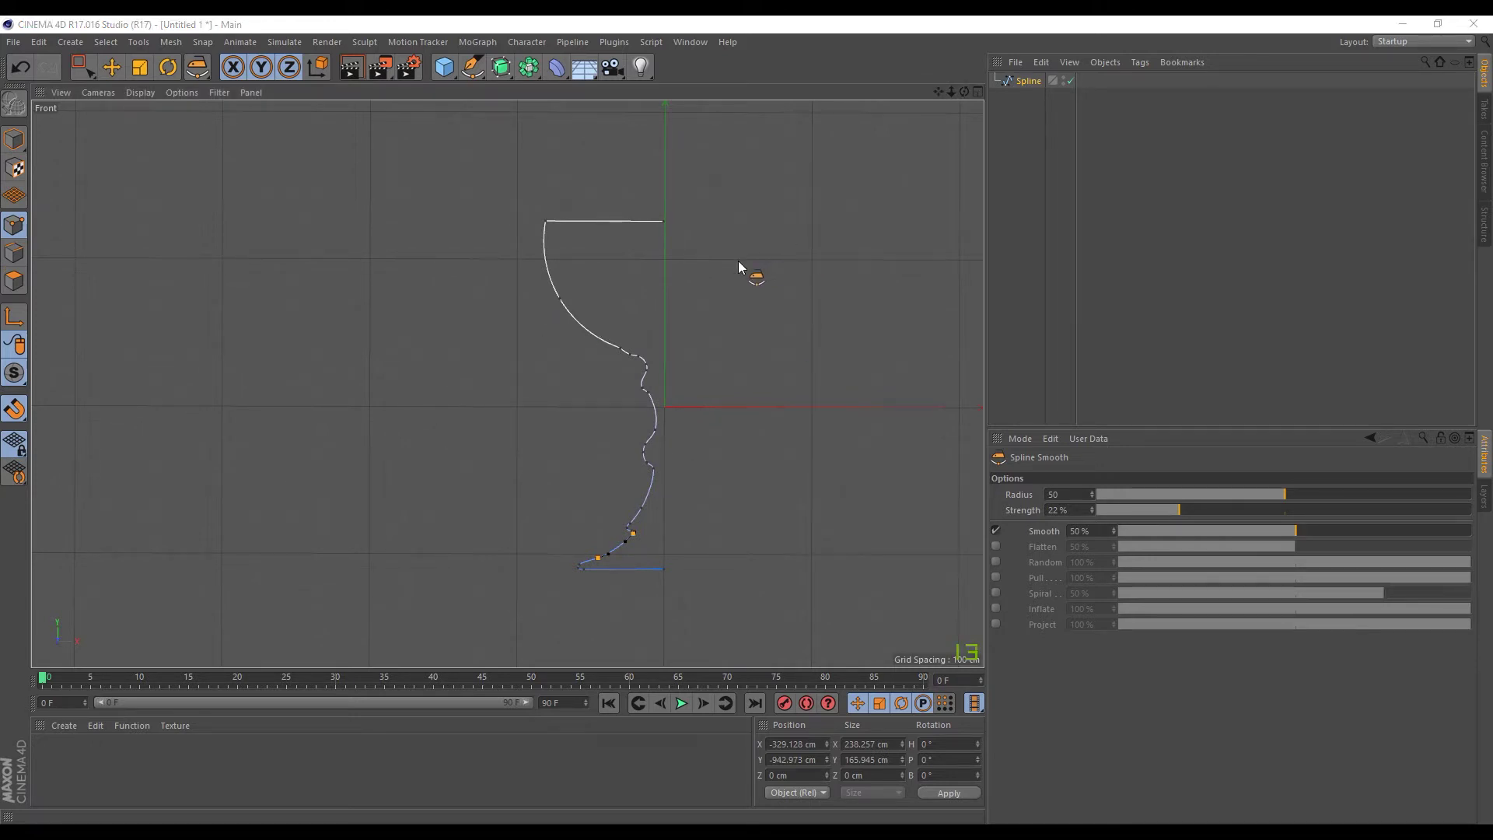
- Duplicate the goblet spline as a backup, hide the copy and reselect the original
click(1030, 81)
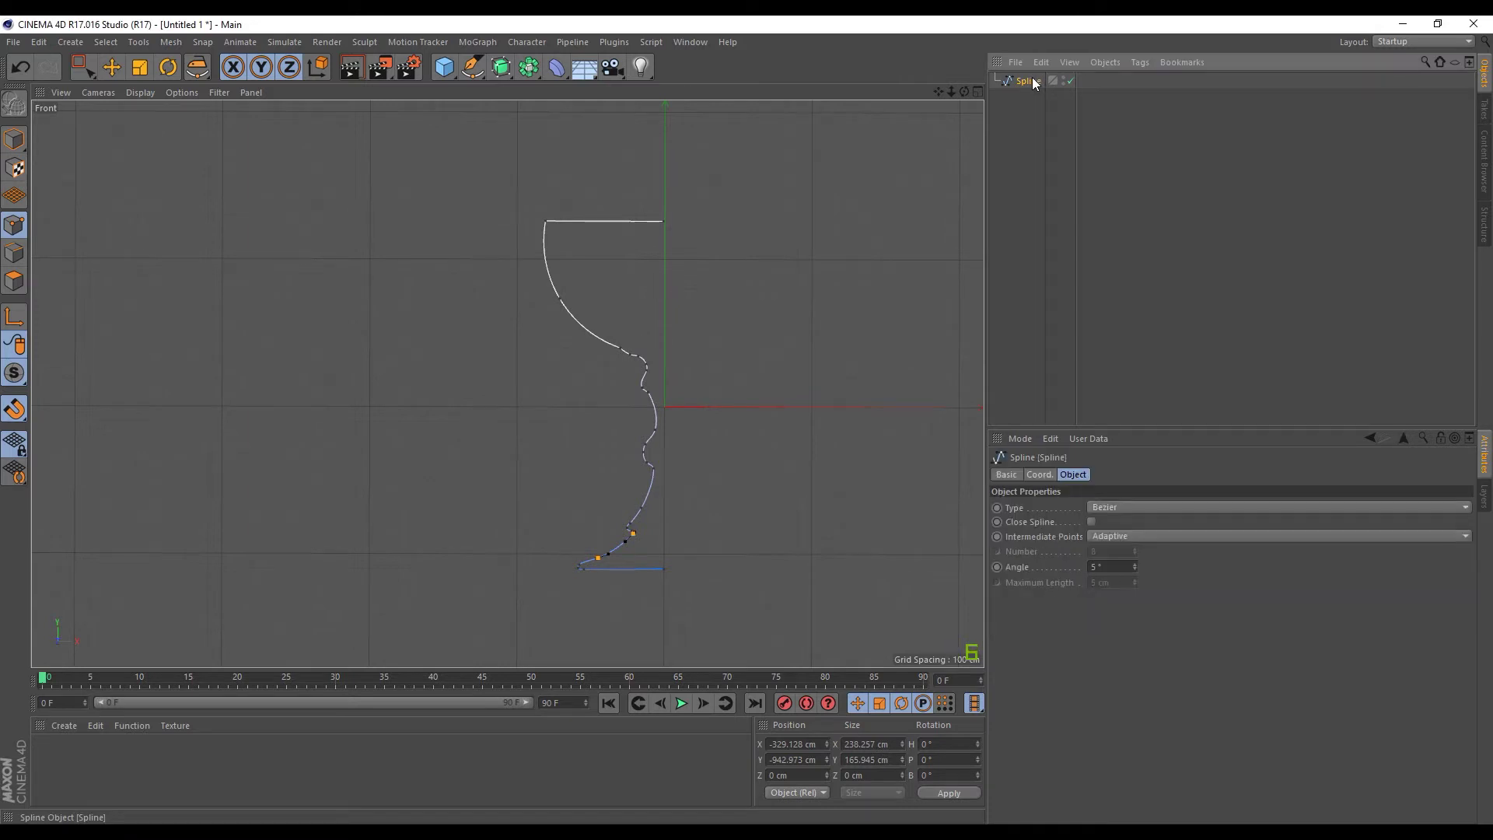
key(ctrl+c)
key(ctrl+v)
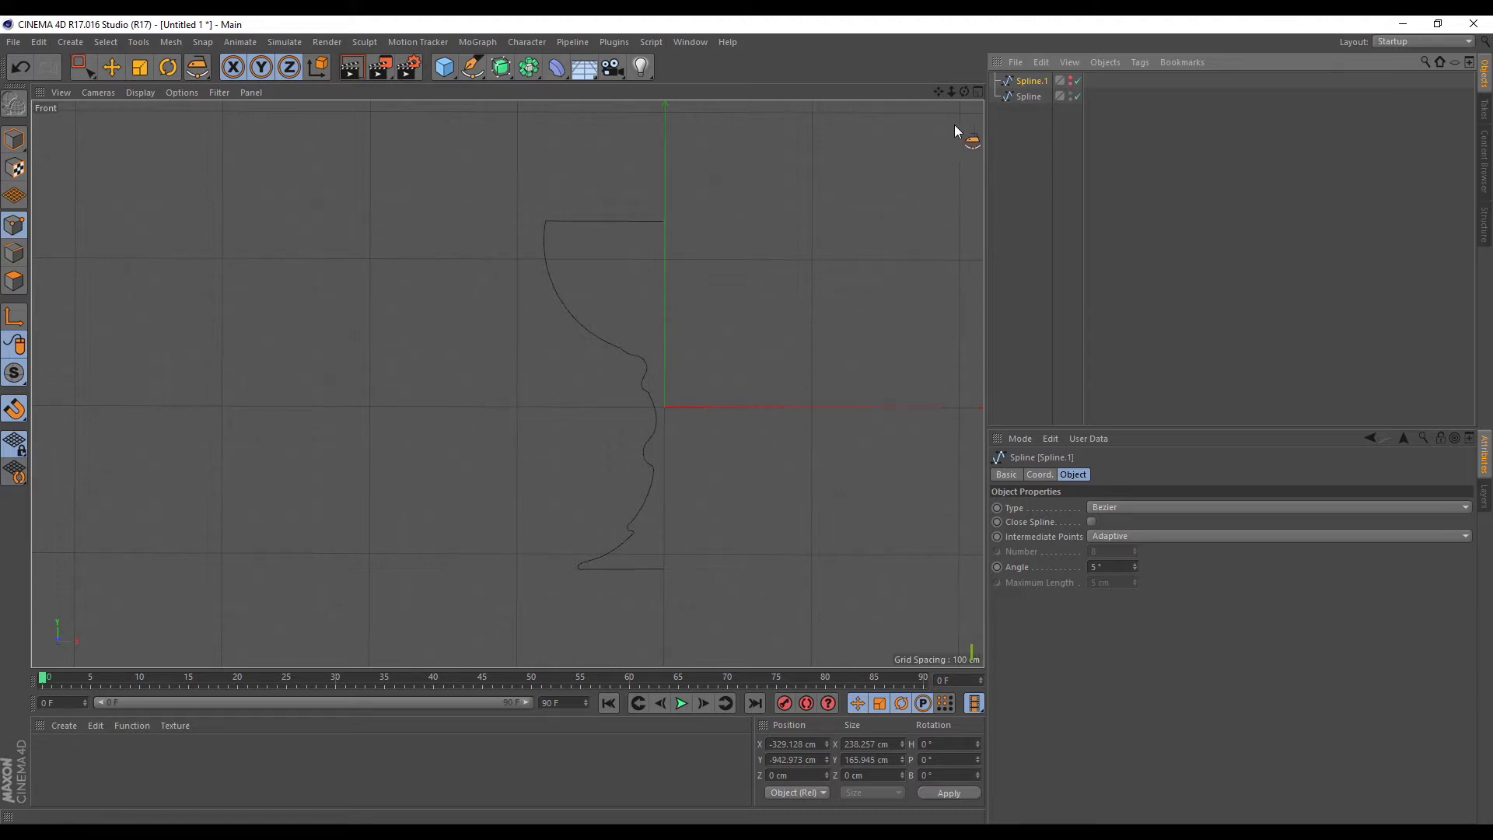
click(1035, 95)
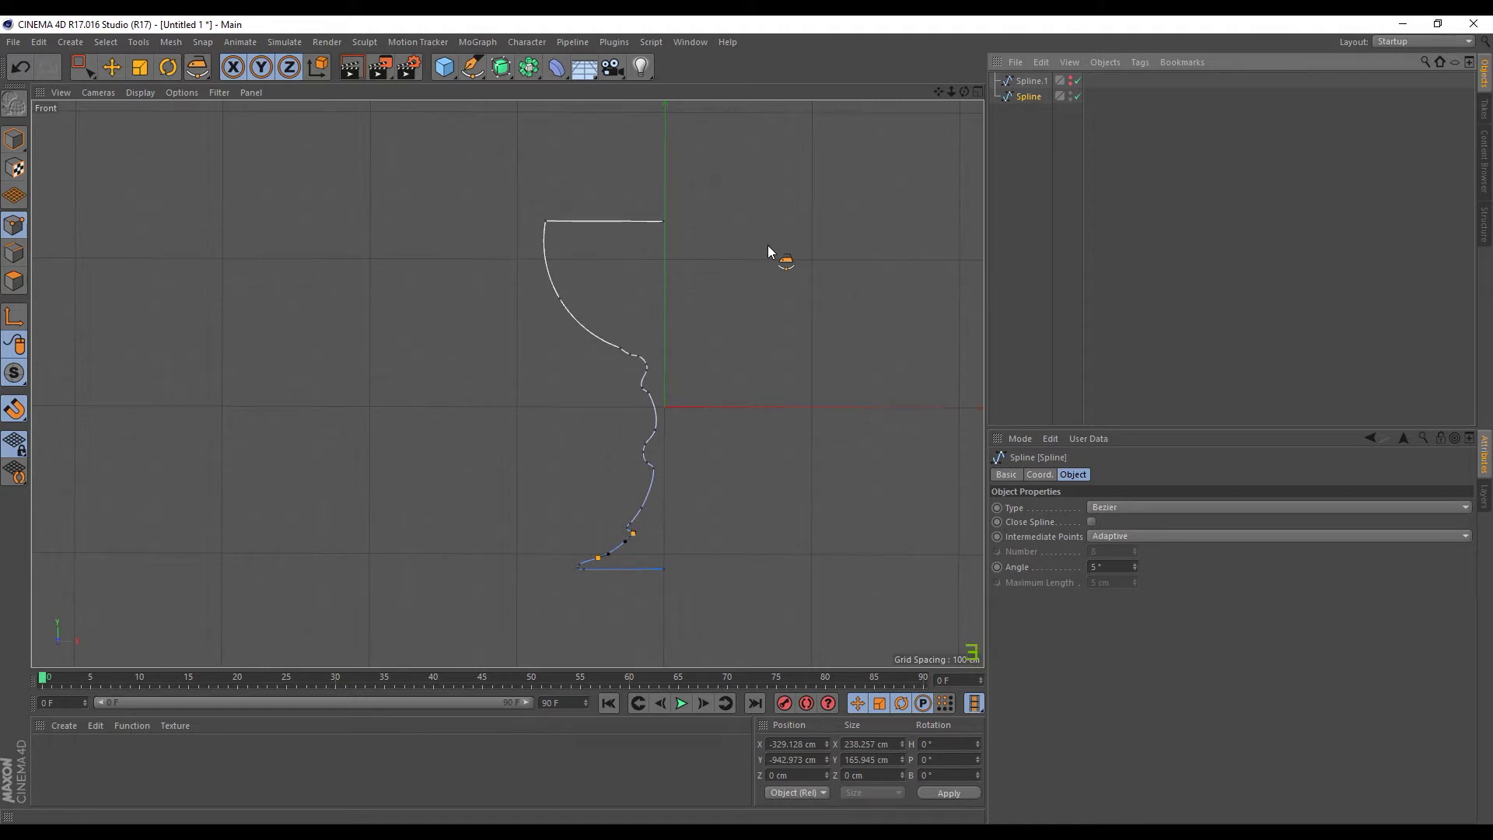
- Select the rim's open end point with Live Selection and move it onto the vertical axis at X 0 cm
alt+middle_drag(787, 329, 687, 292)
drag(84, 66, 136, 90)
scroll(571, 456, up, 5)
scroll(571, 456, down, 4)
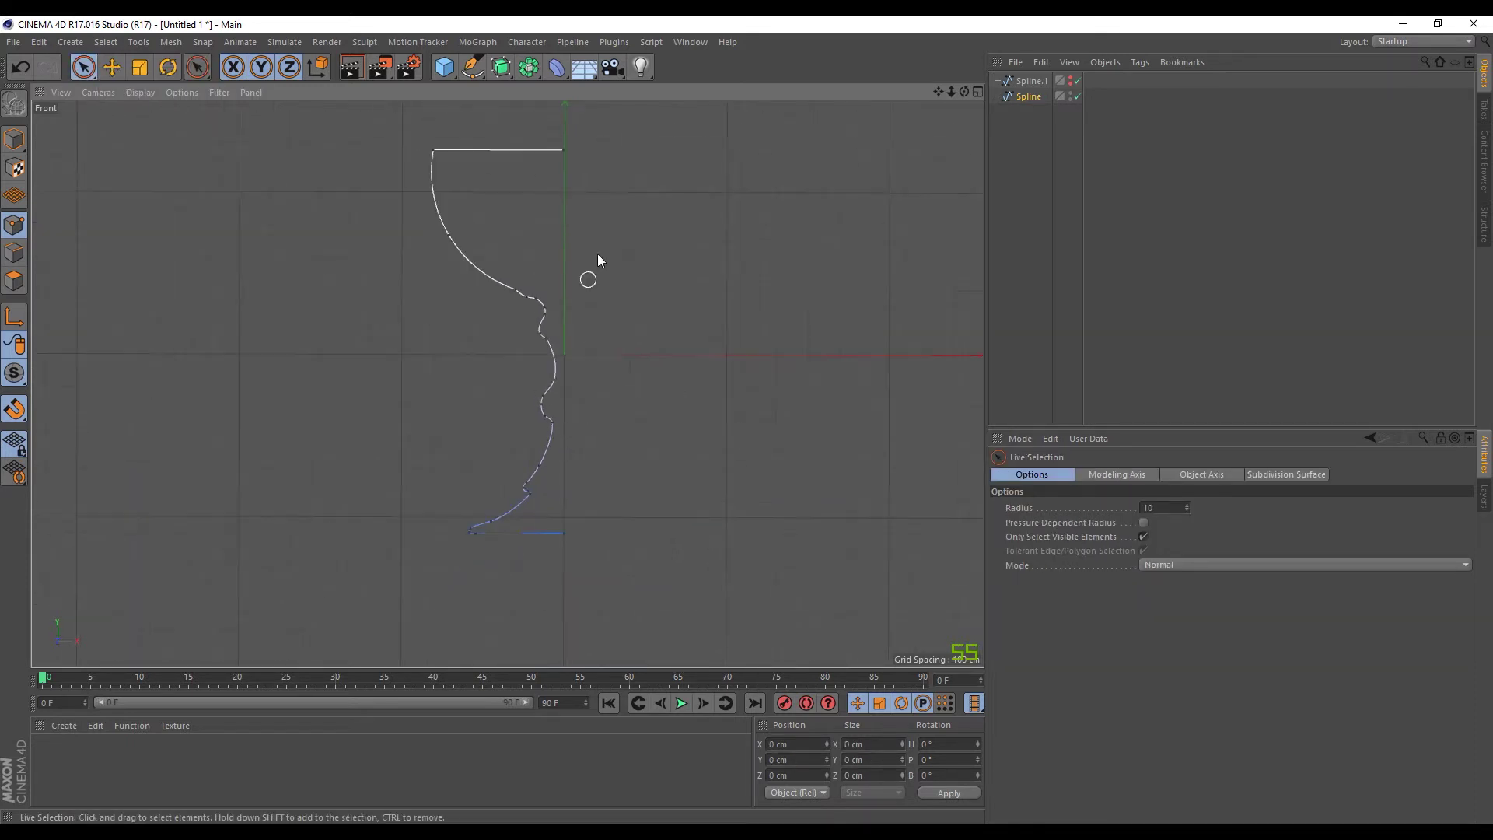
scroll(567, 180, up, 3)
alt+middle_drag(567, 180, 590, 384)
scroll(594, 347, up, 6)
click(597, 347)
scroll(638, 371, down, 3)
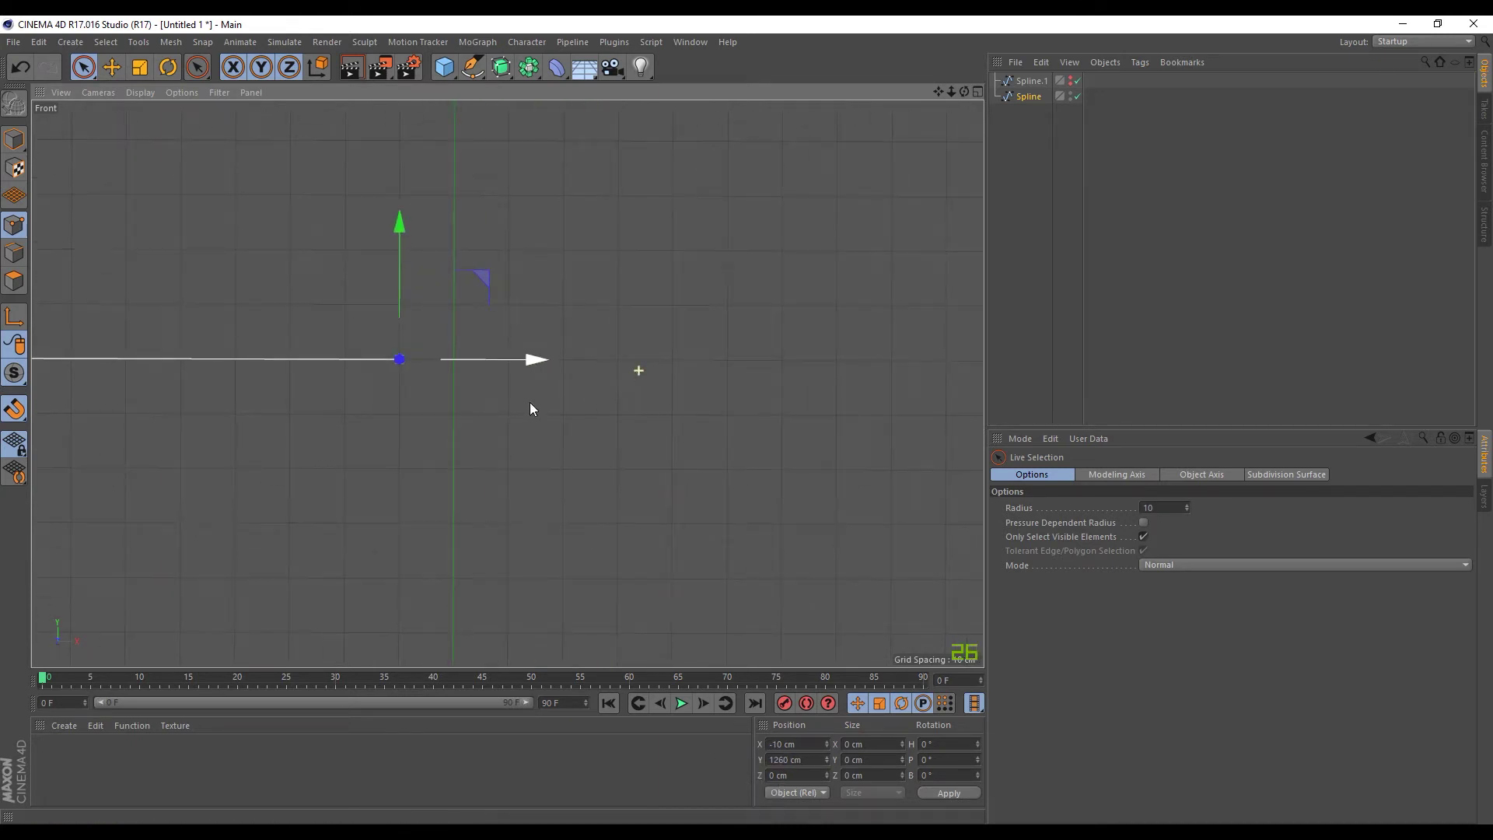
drag(532, 363, 557, 367)
- Try lowering the base's end point on the axis to Y -1110 cm and move it back to Y -1100 cm
scroll(522, 494, down, 2)
alt+right_drag(521, 490, 562, 541)
scroll(562, 539, down, 5)
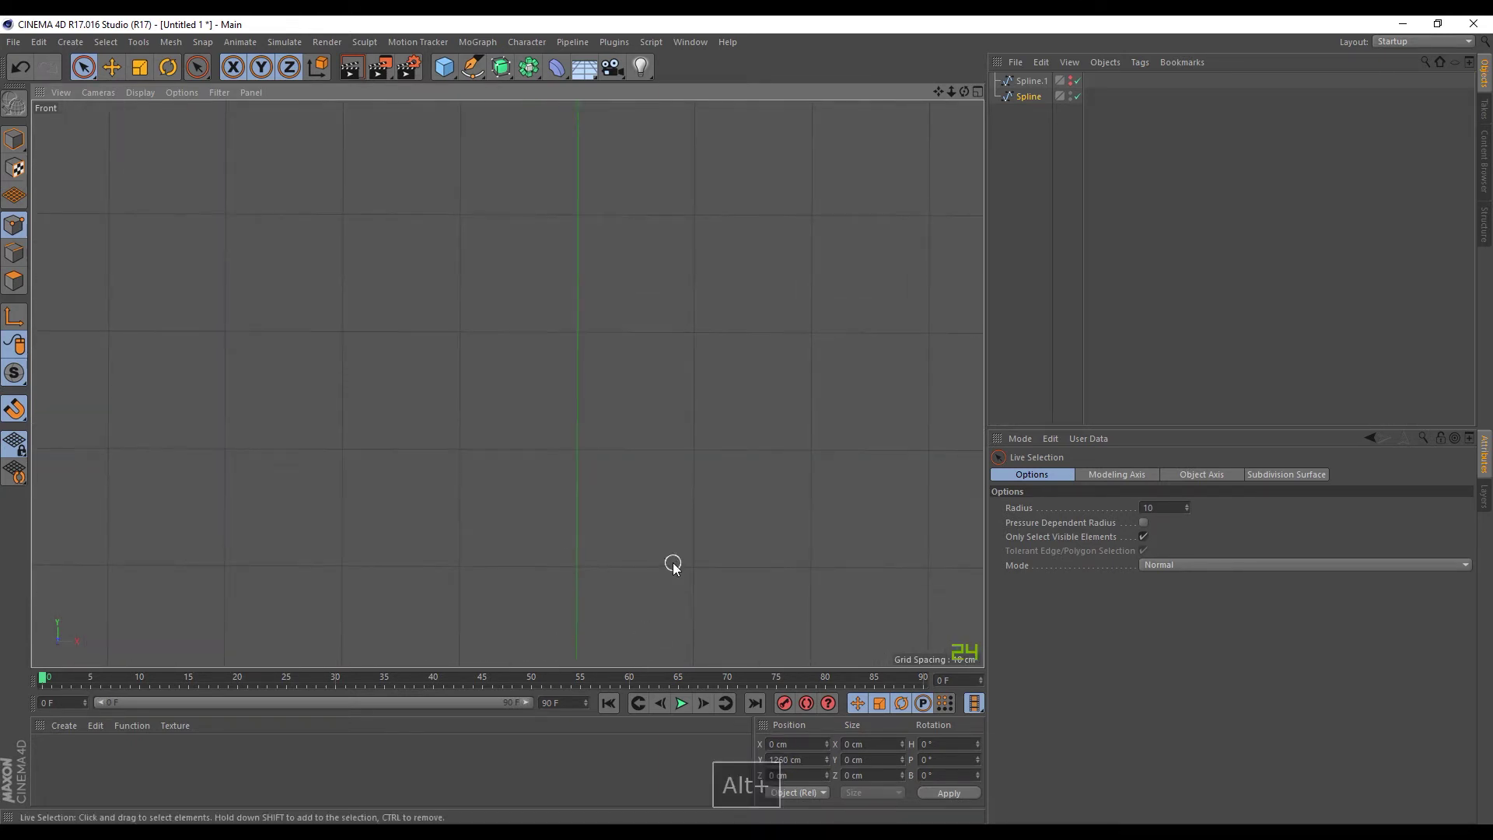
alt+middle_drag(670, 563, 666, 190)
scroll(681, 201, up, 5)
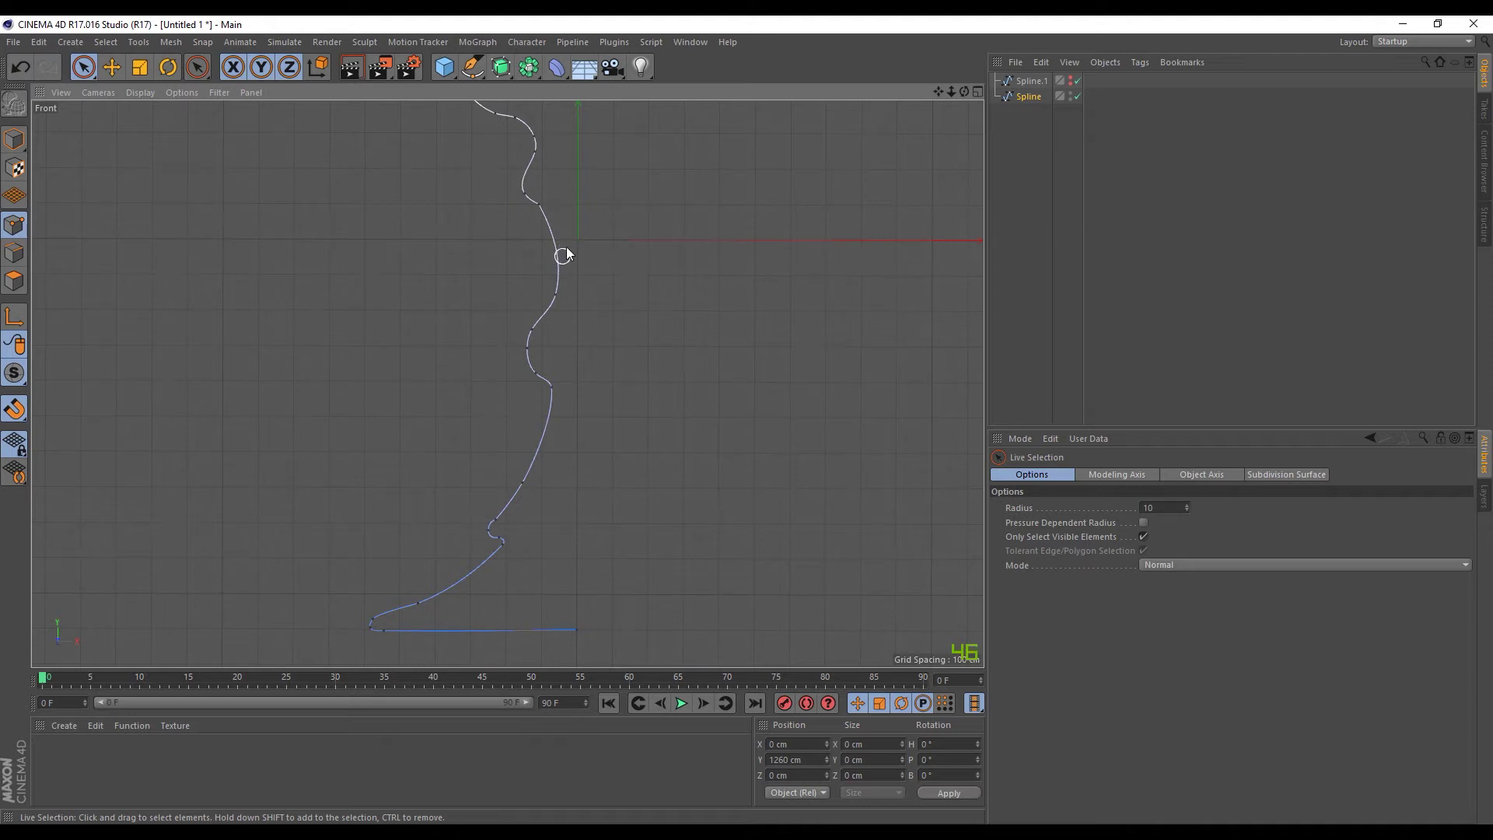
scroll(564, 248, up, 3)
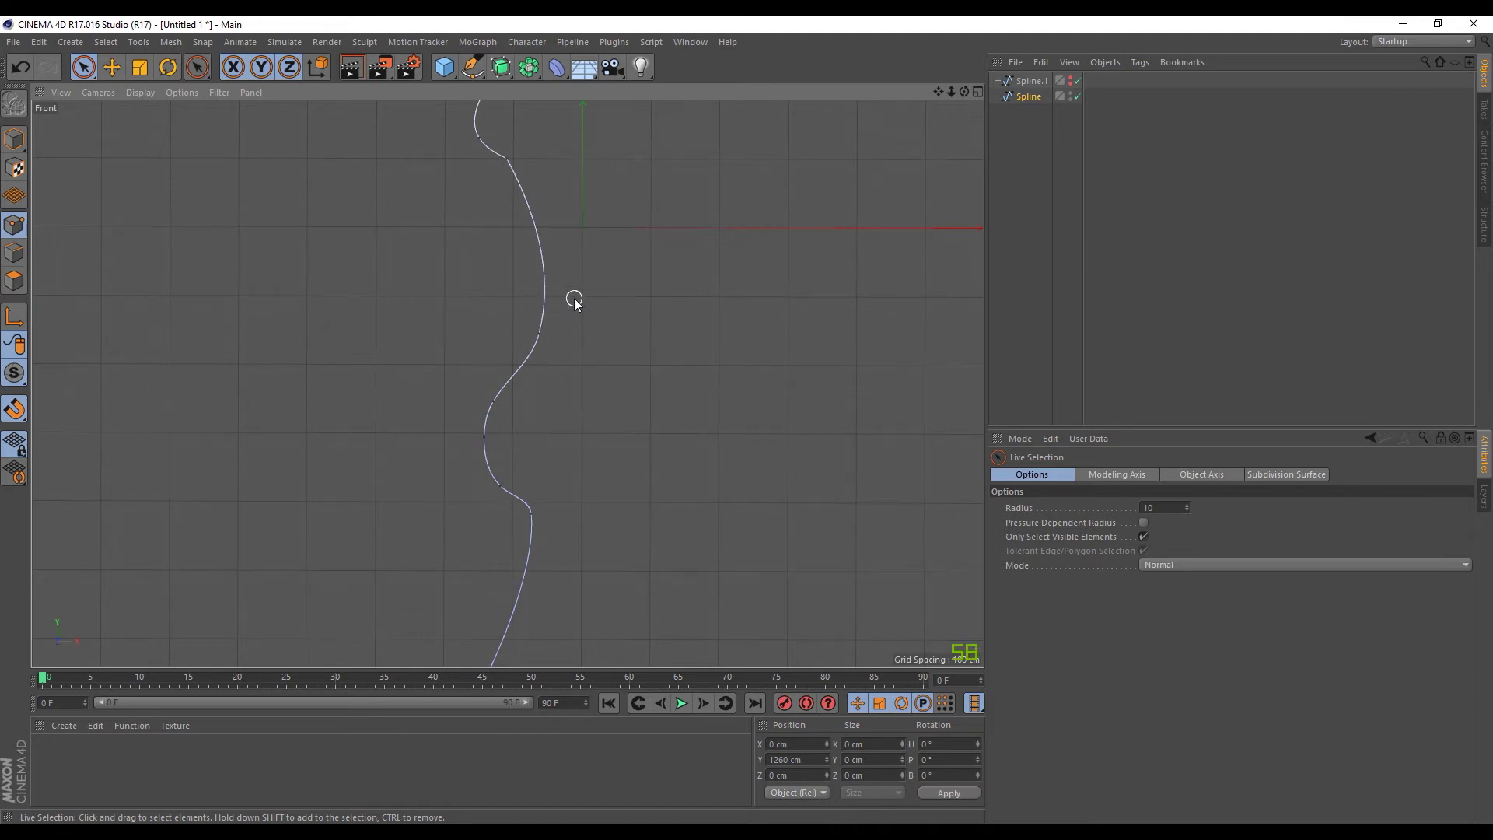
scroll(641, 357, up, 2)
alt+right_drag(650, 390, 557, 511)
scroll(556, 511, up, 3)
alt+middle_drag(602, 183, 861, 435)
click(859, 369)
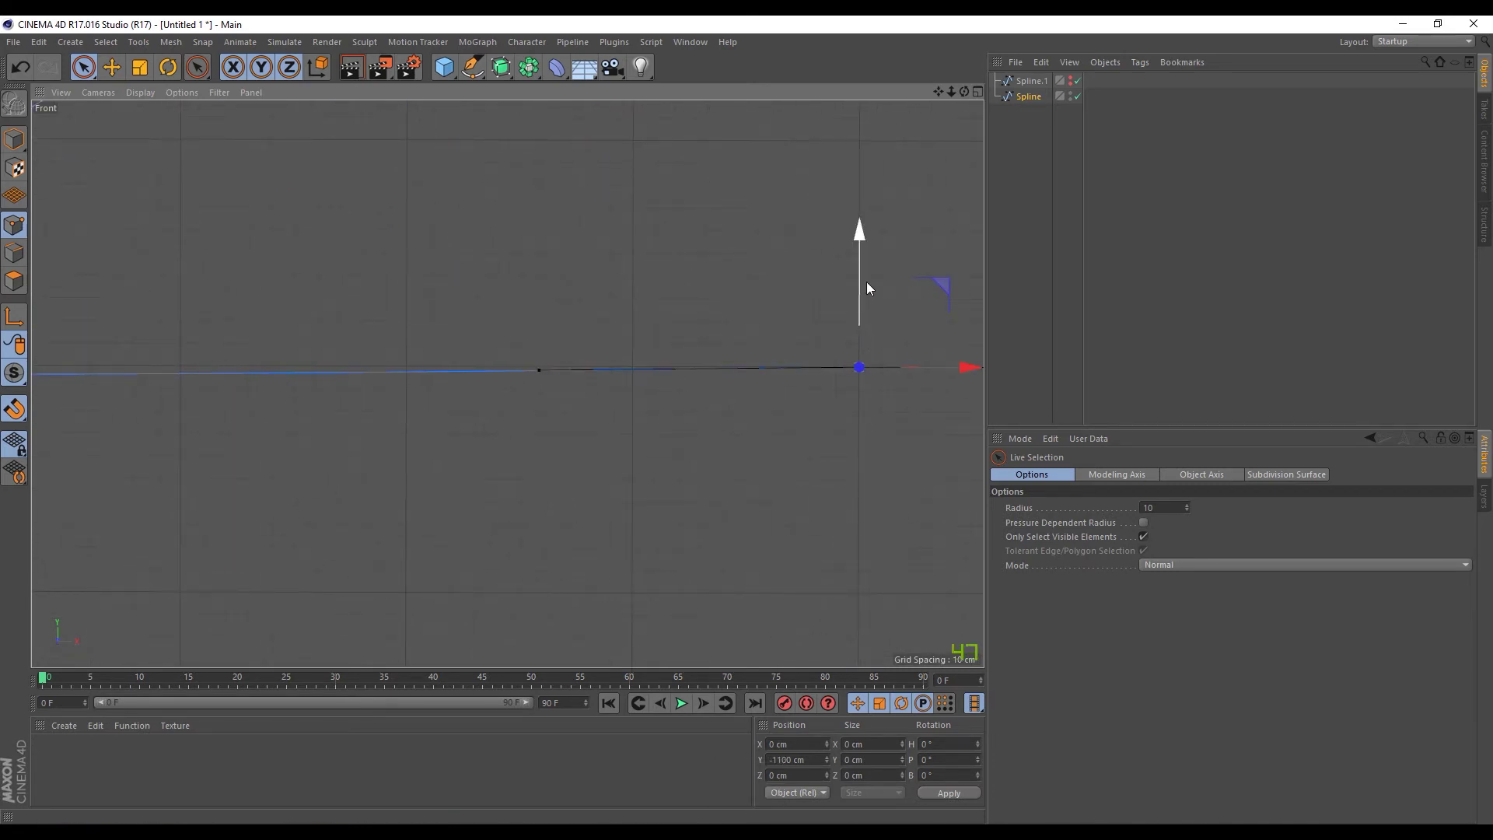
drag(865, 252, 868, 260)
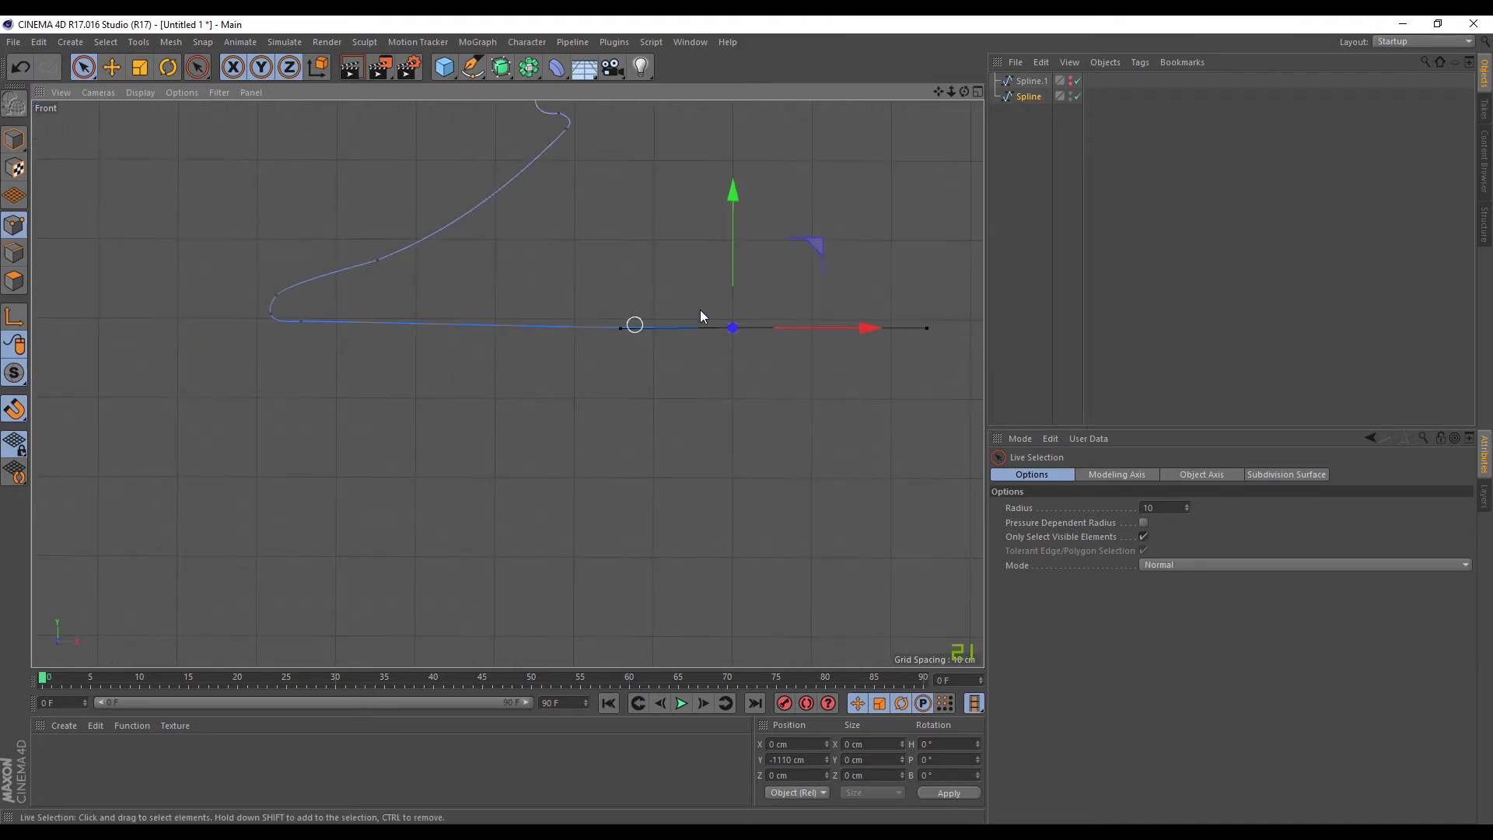
drag(735, 199, 734, 190)
- Deselect the spline and inspect the complete half-profile from foot to rim
alt+middle_drag(714, 201, 647, 447)
alt+right_drag(646, 446, 607, 273)
alt+middle_drag(607, 273, 610, 363)
alt+right_drag(610, 364, 755, 209)
alt+middle_drag(755, 208, 718, 309)
click(1008, 165)
alt+middle_drag(818, 248, 784, 414)
alt+right_drag(784, 420, 544, 340)
alt+middle_drag(544, 339, 610, 320)
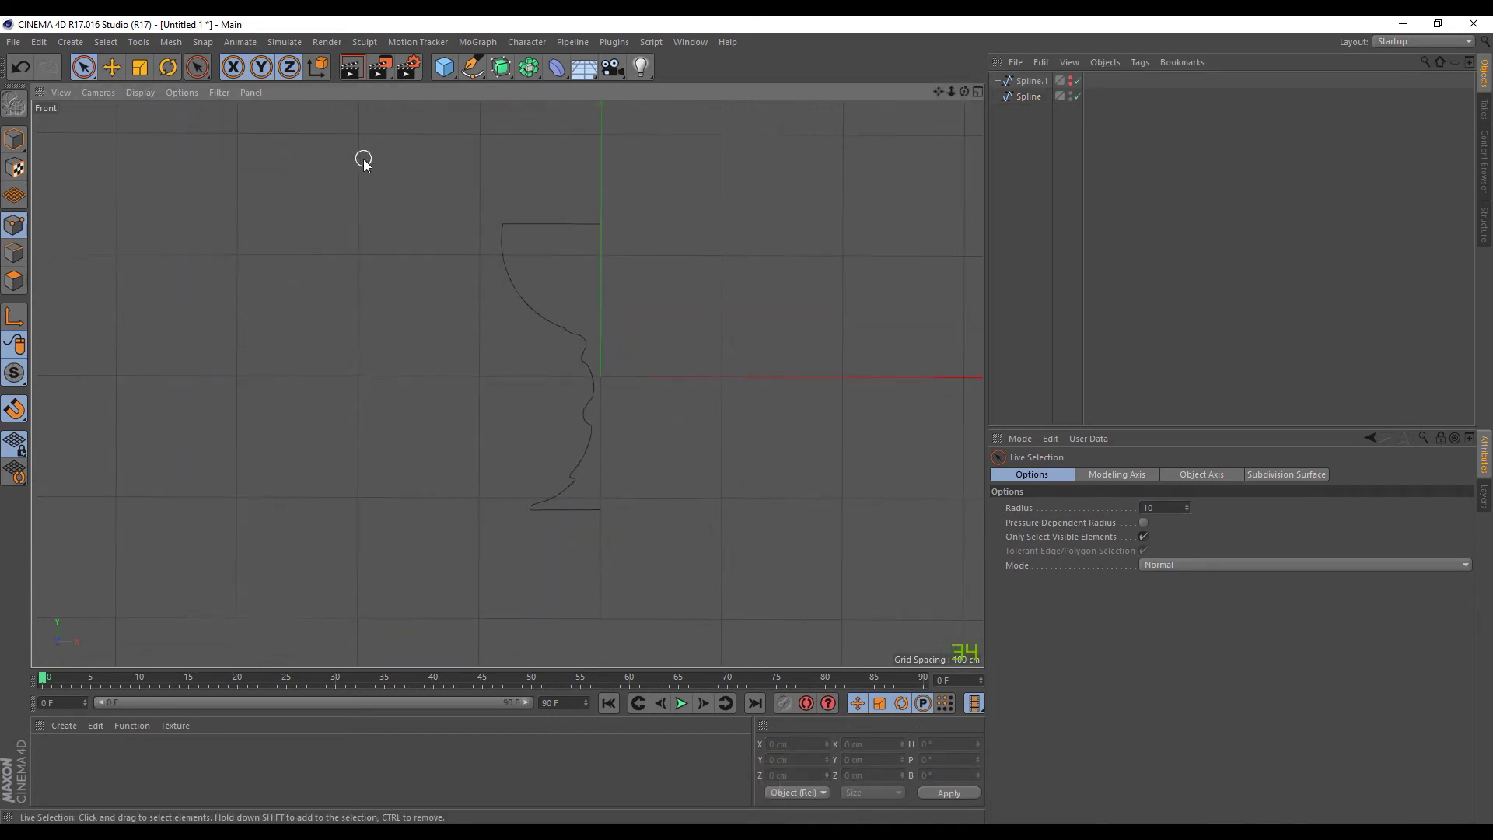
- Add a Lathe object and make the original spline its child to revolve the profile into a goblet
click(501, 69)
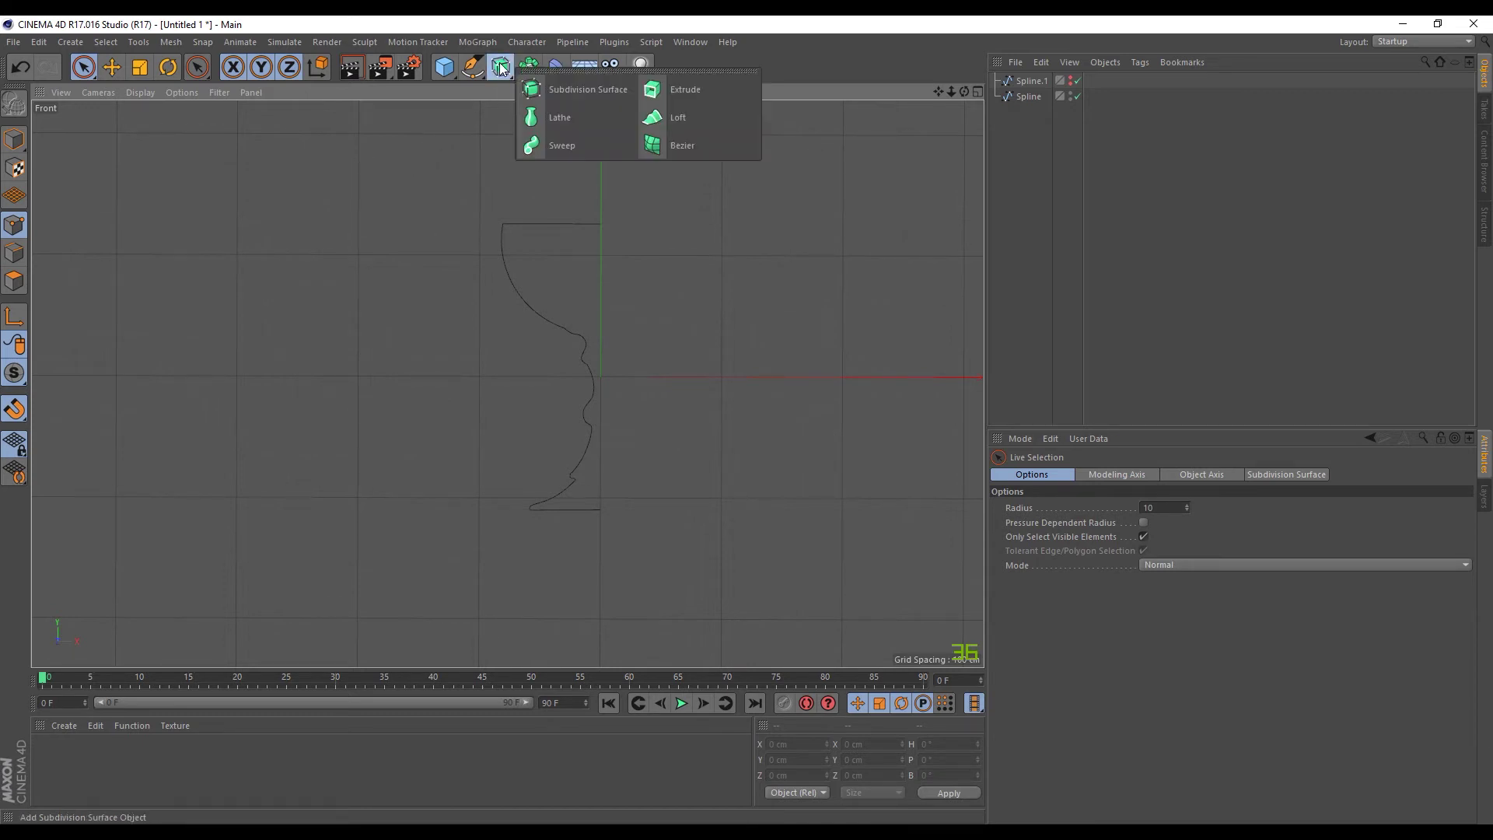
click(572, 116)
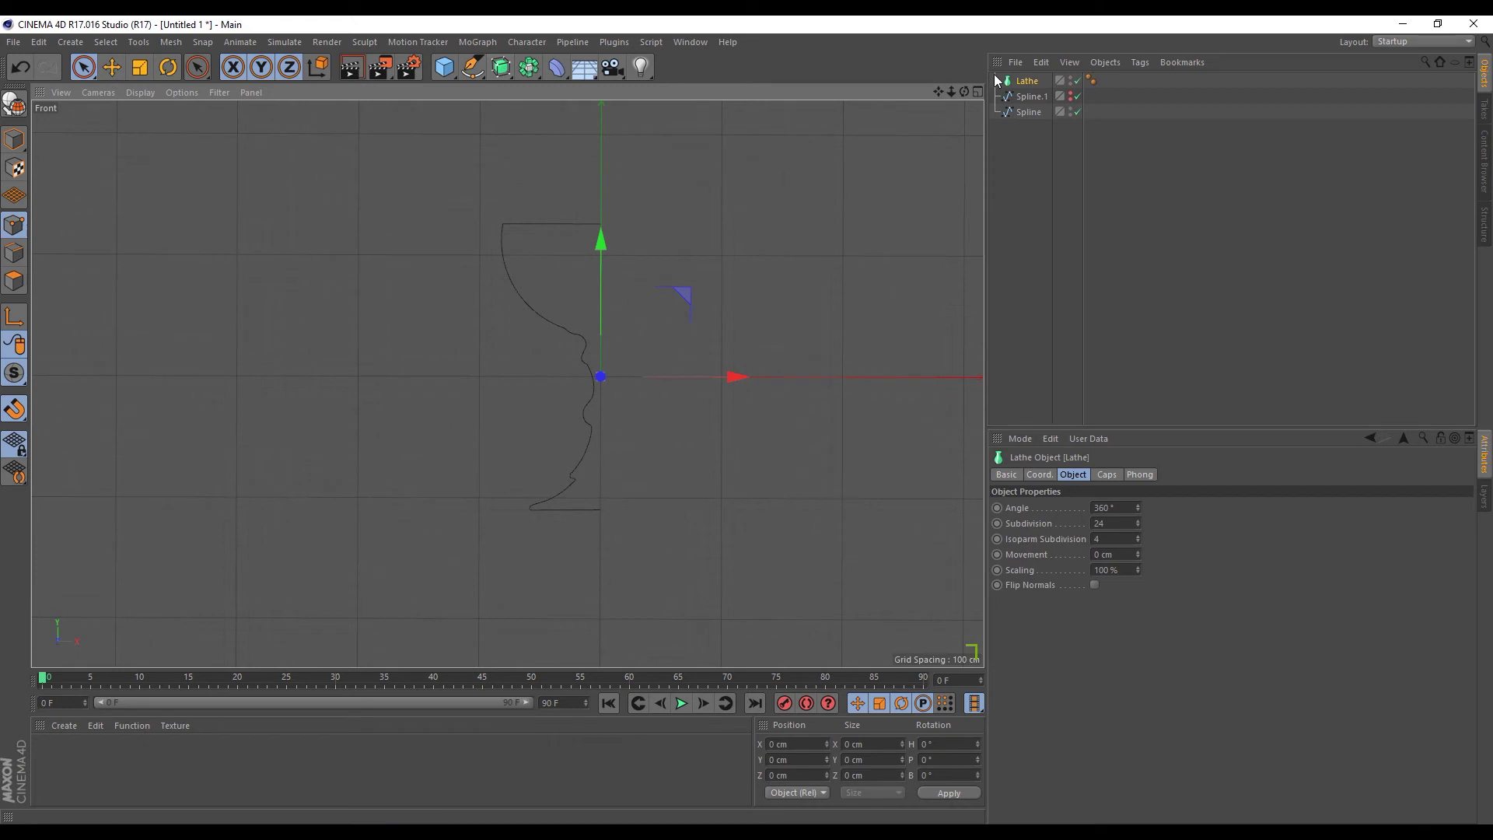
click(1027, 113)
drag(1028, 116, 1028, 84)
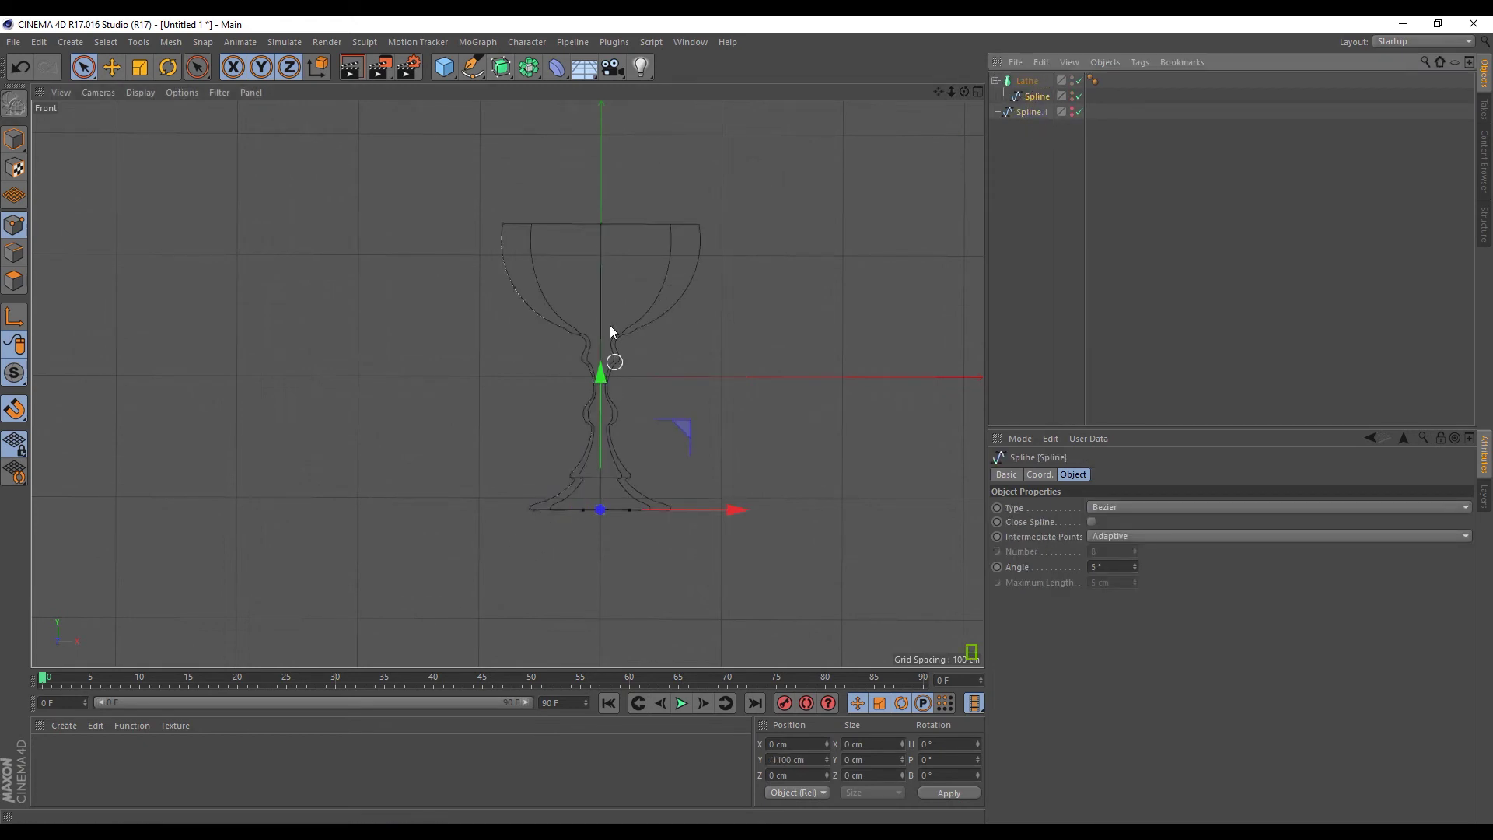
- Examine the lathed goblet in the Front view and as a shaded model in the Perspective view
scroll(599, 424, up, 5)
scroll(747, 334, down, 4)
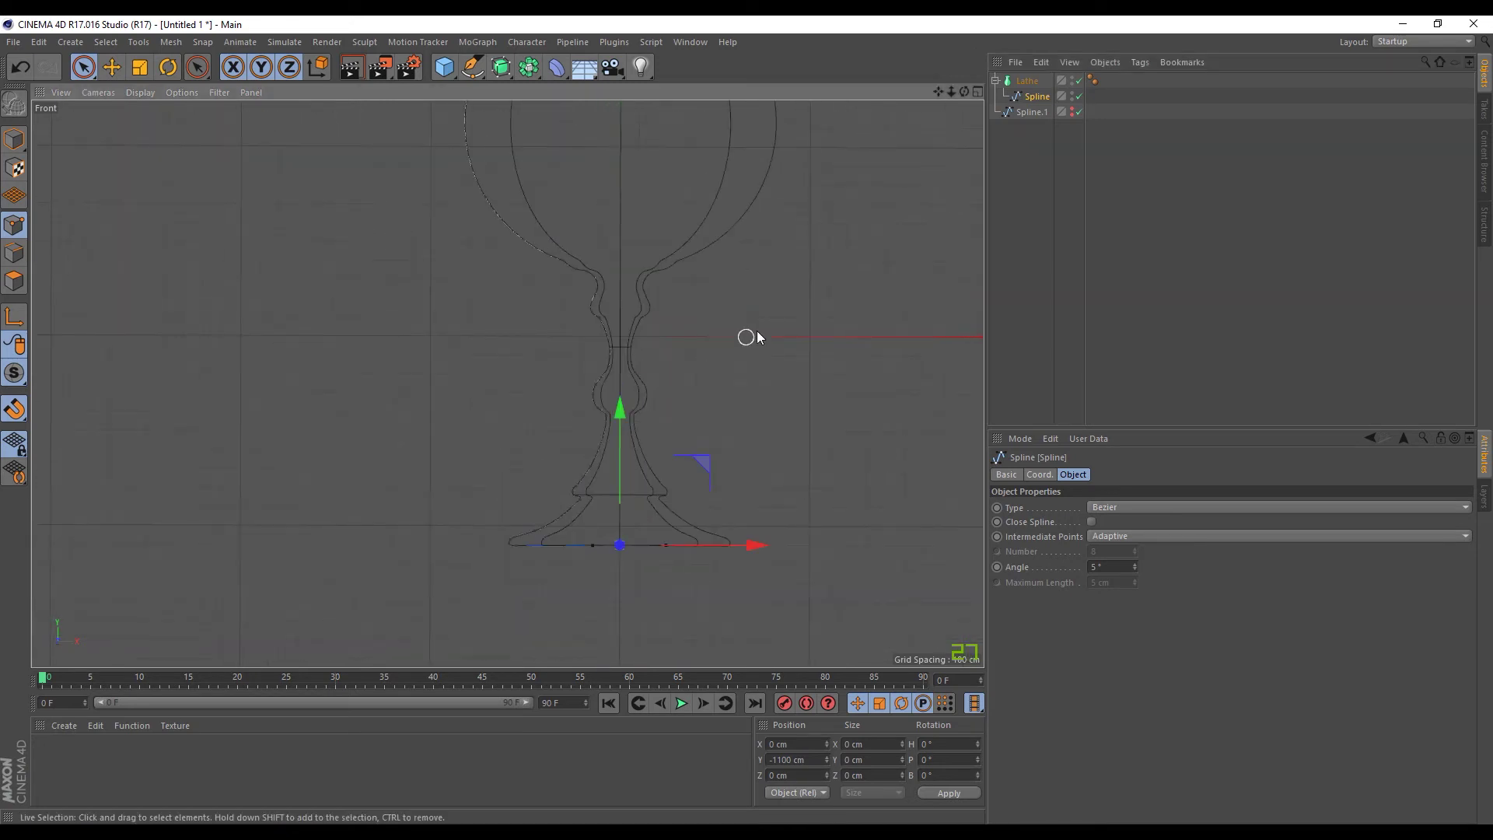
scroll(591, 344, up, 3)
alt+middle_drag(684, 457, 654, 356)
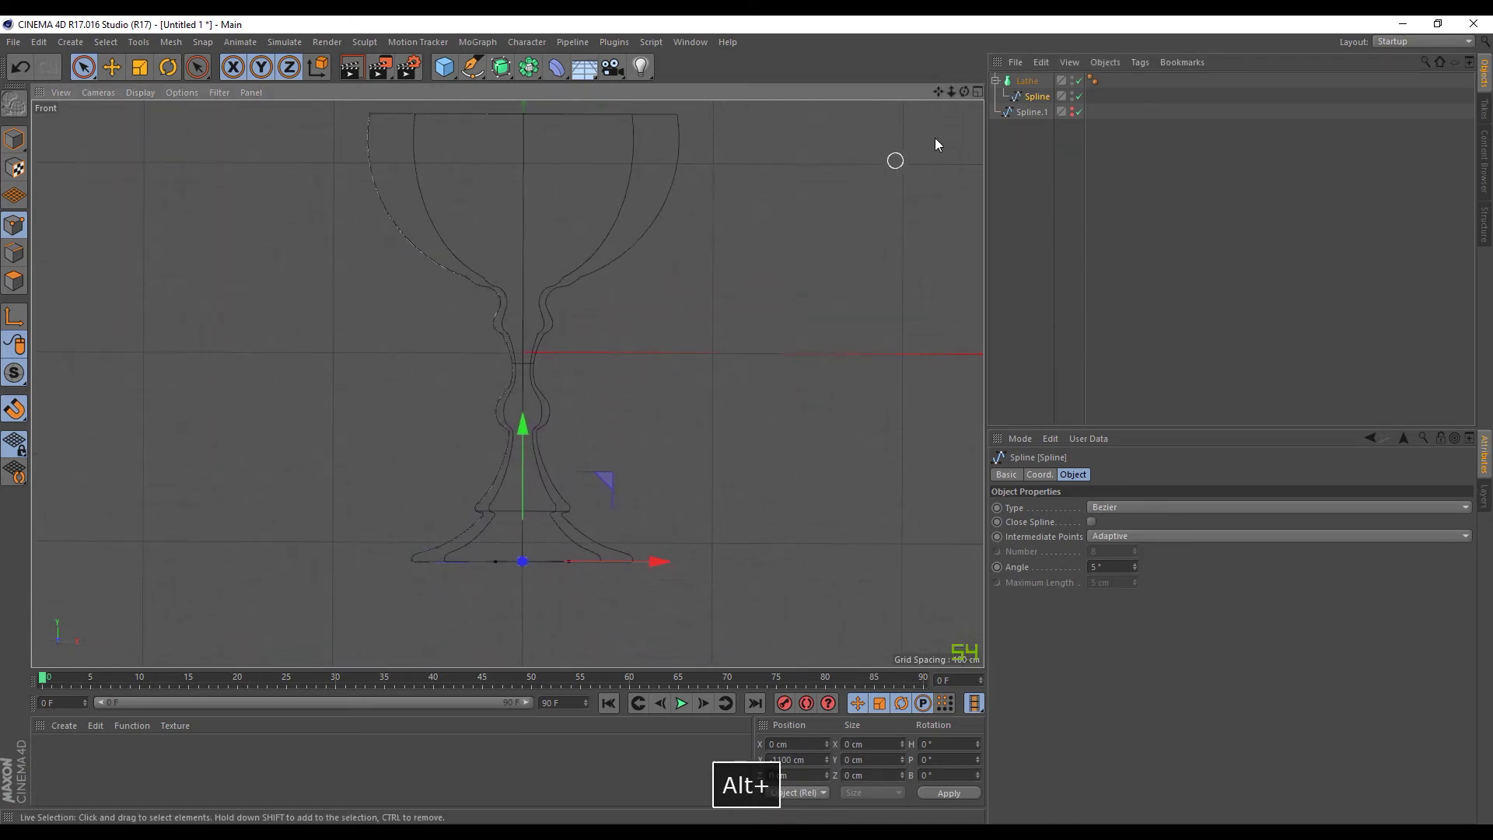
click(978, 92)
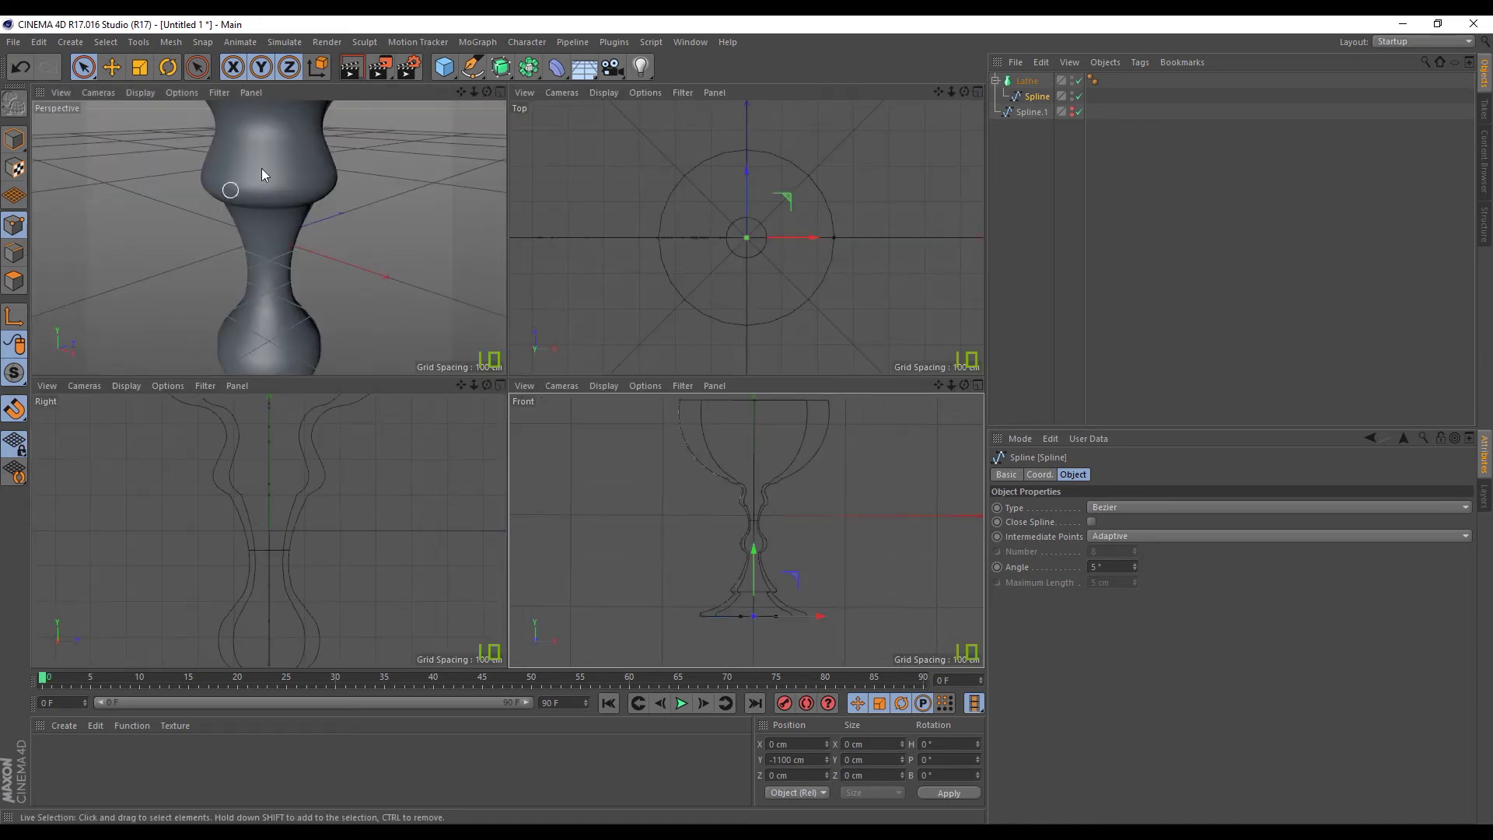
click(500, 93)
scroll(529, 214, down, 8)
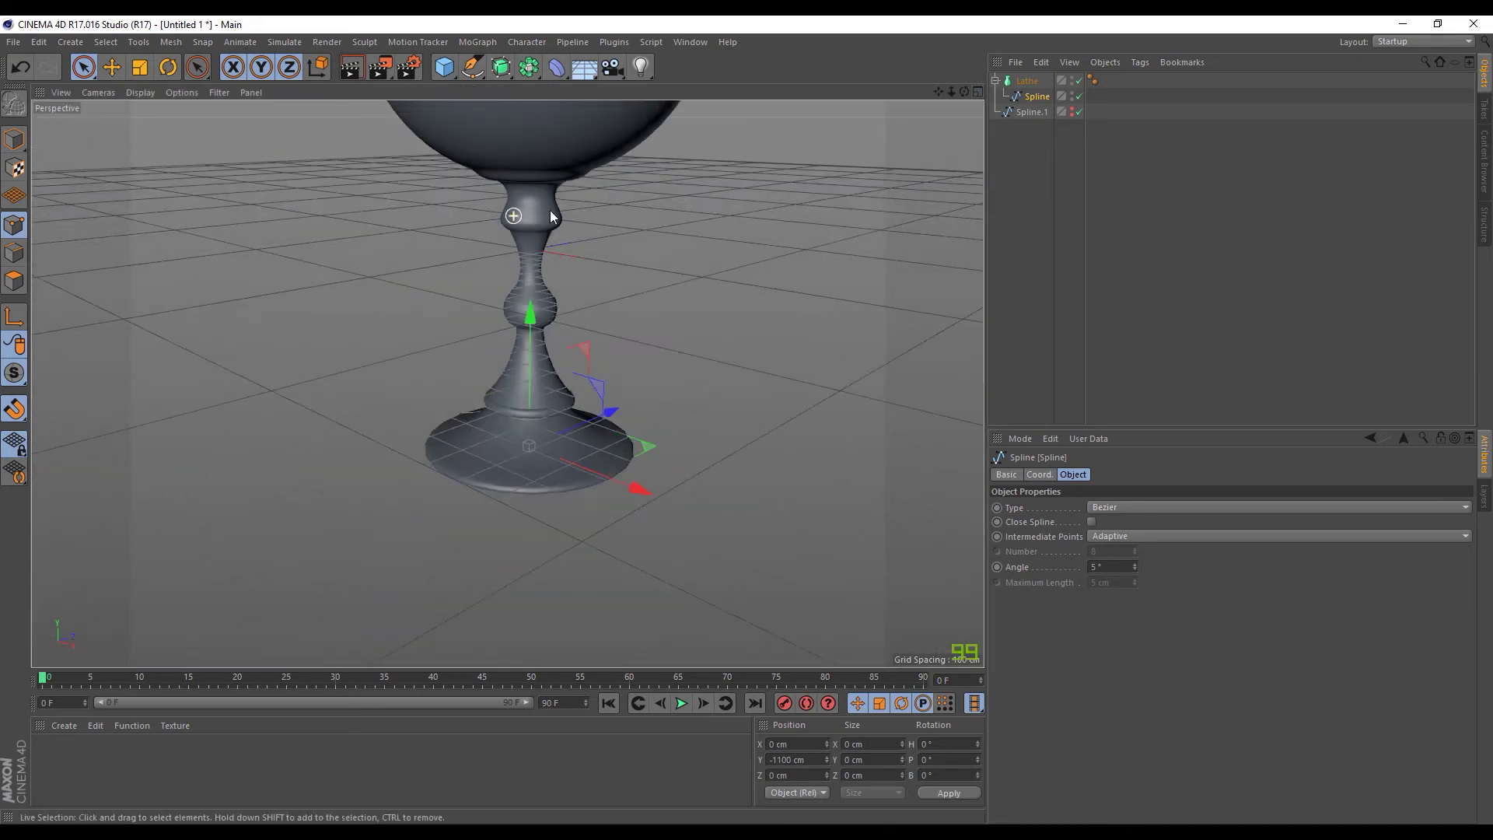
scroll(735, 255, down, 3)
alt+drag(736, 254, 794, 334)
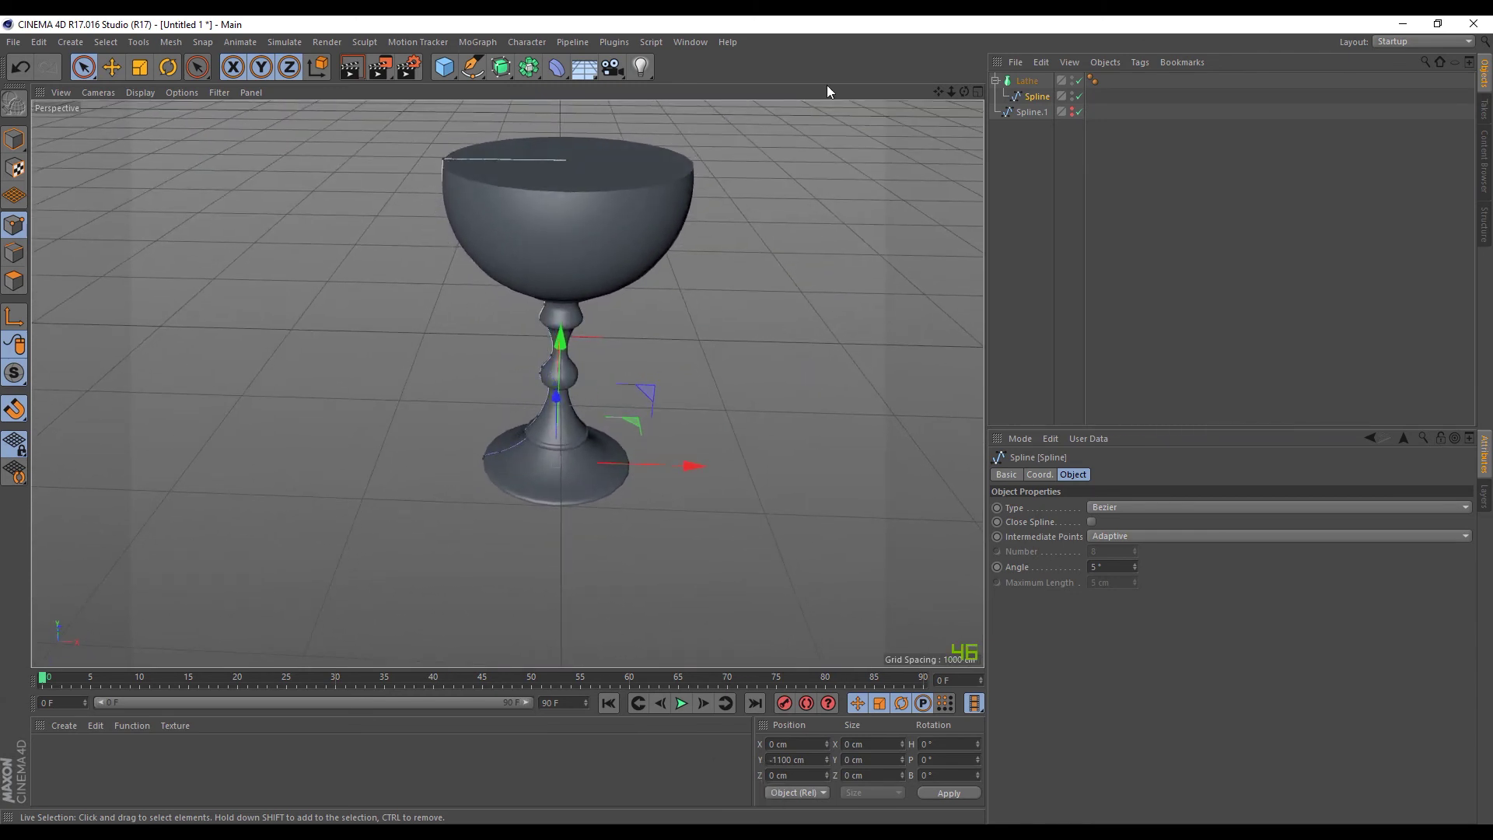
- Try widening the bowl by moving its side point outward to about X -893 cm, and undo the changes
click(978, 92)
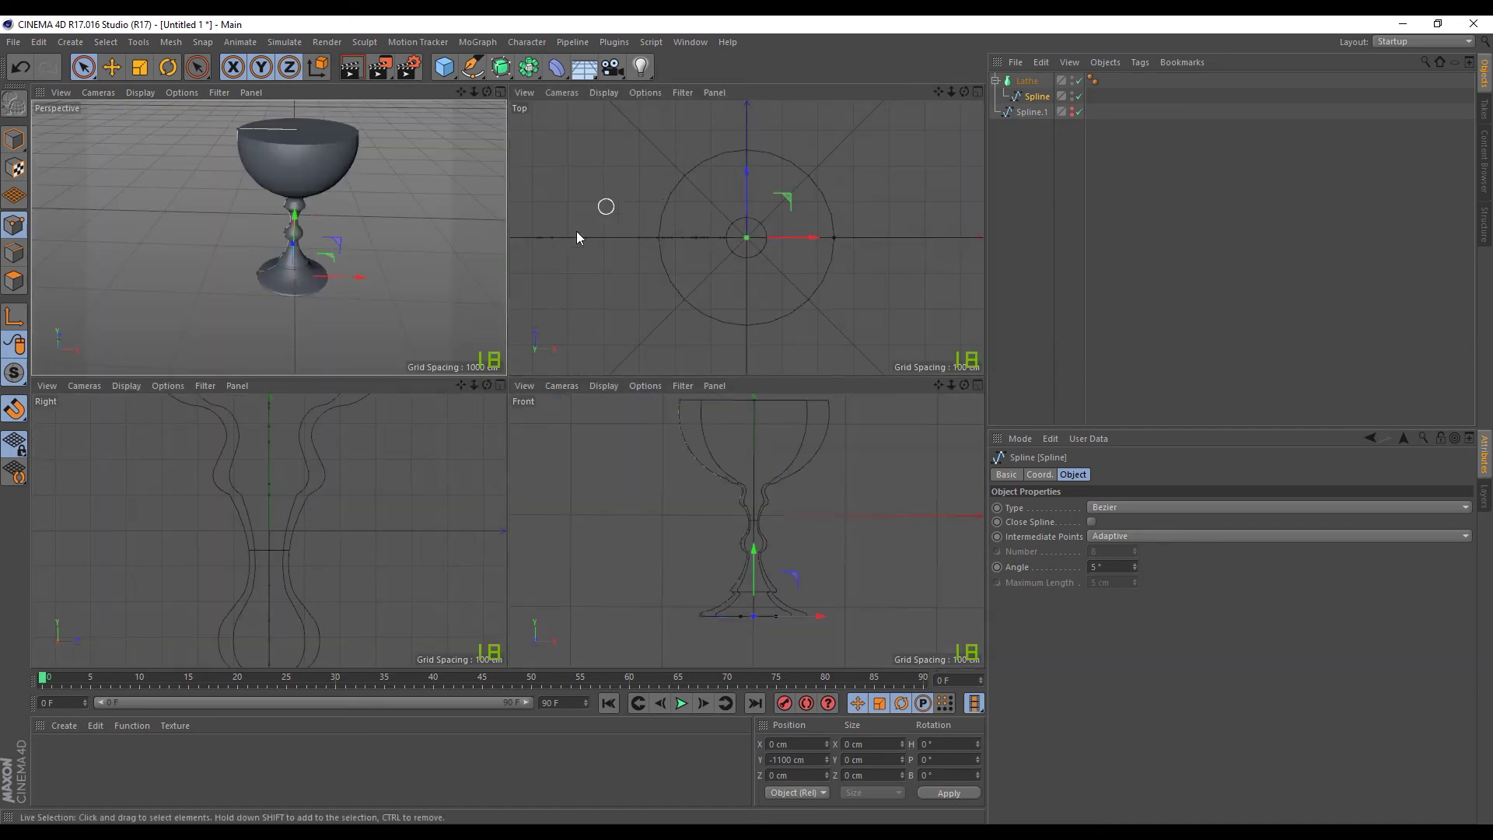
click(682, 445)
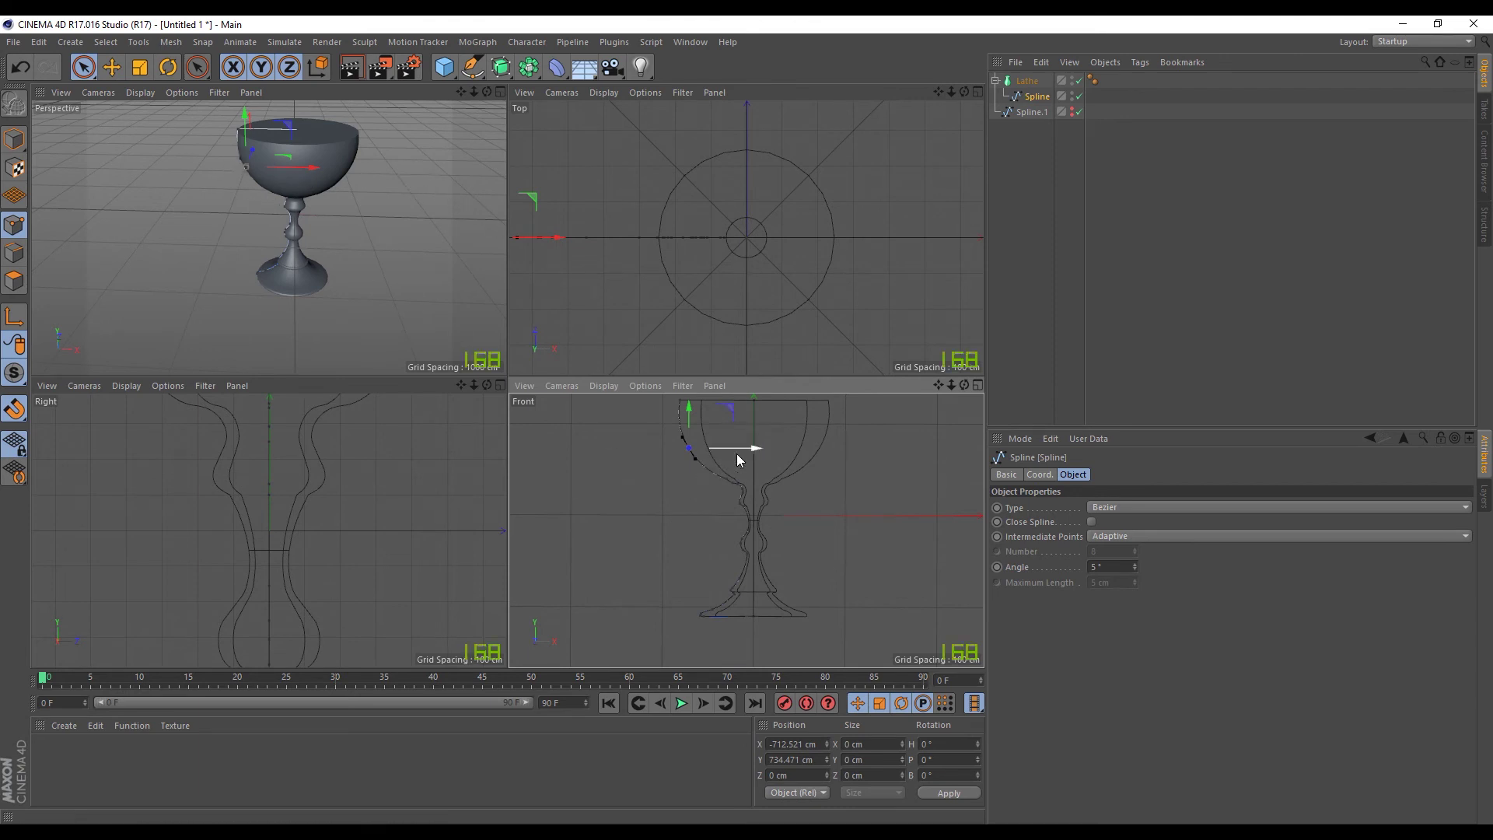
mouse_move(753, 448)
mouse_down()
mouse_move(722, 451)
mouse_move(735, 451)
mouse_up()
scroll(665, 438, up, 5)
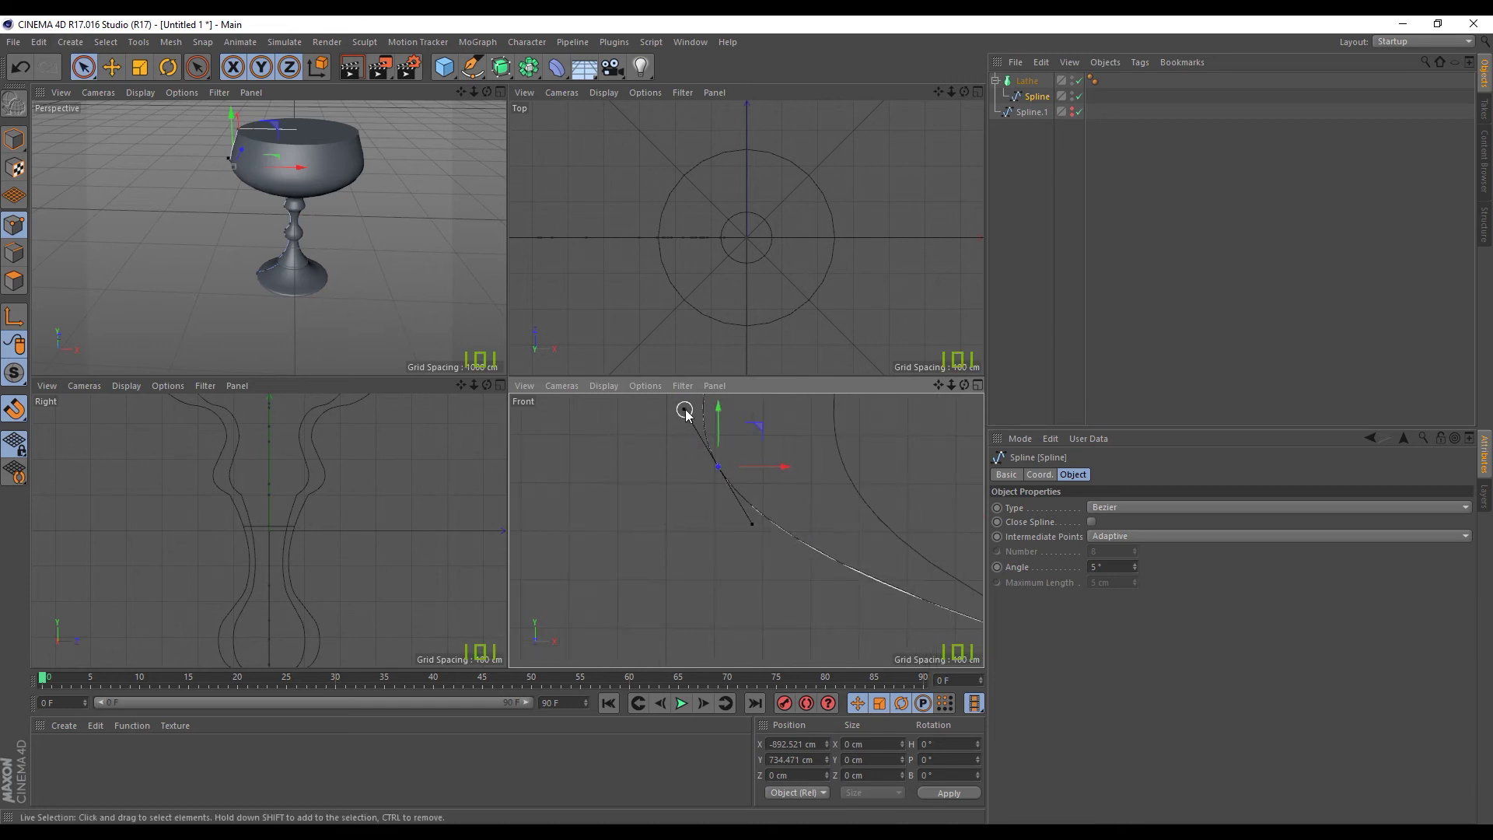
drag(783, 474, 832, 472)
key(ctrl+z)
key(ctrl+z)
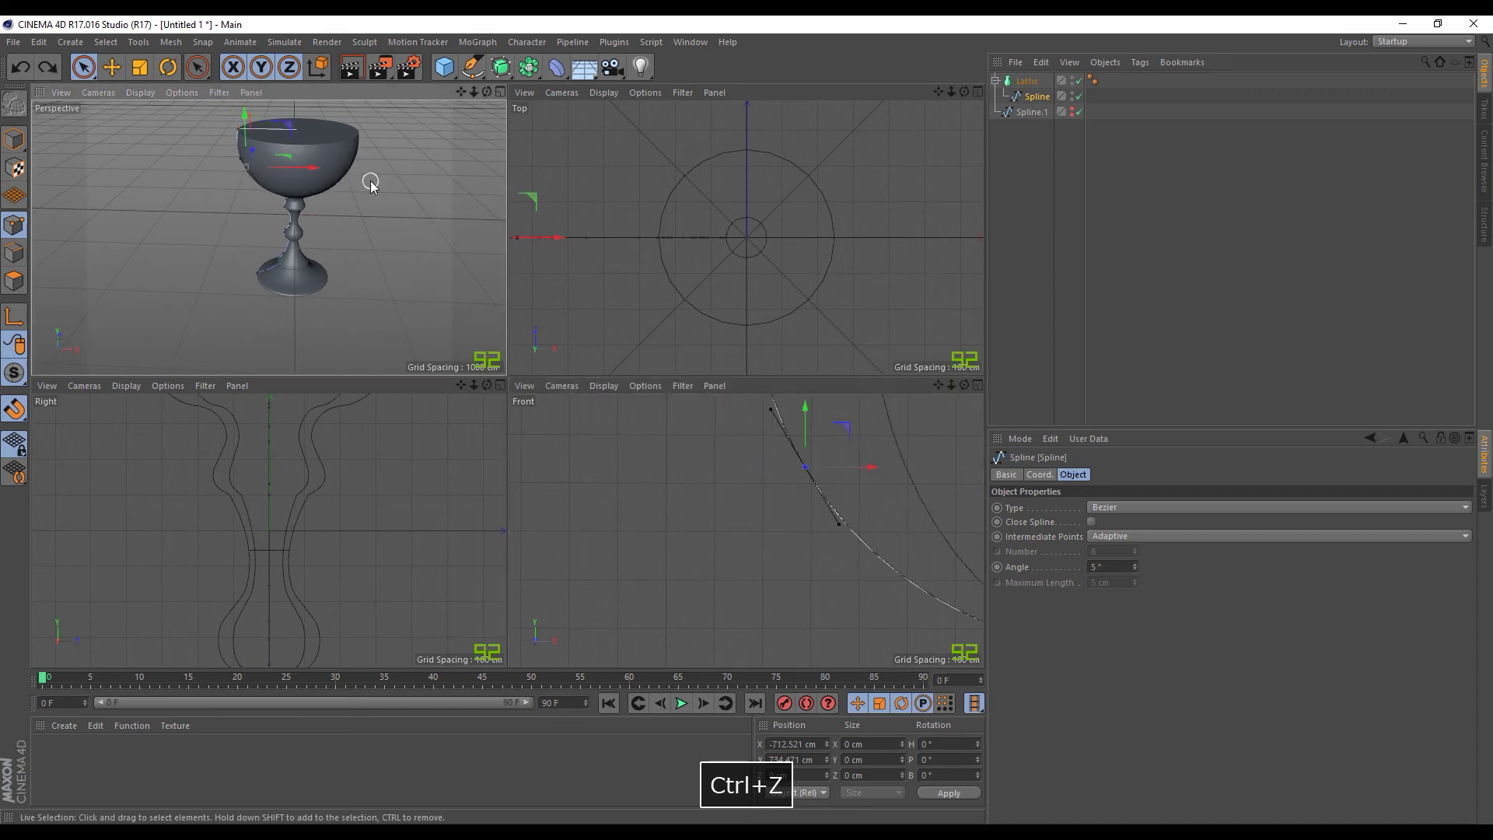
- Collapse the Lathe's hierarchy and inspect the goblet from a low angle in the Perspective view
scroll(375, 194, down, 3)
click(500, 92)
mouse_move(666, 303)
alt+mouse_down()
mouse_move(710, 233)
mouse_move(686, 281)
alt+mouse_up()
click(996, 80)
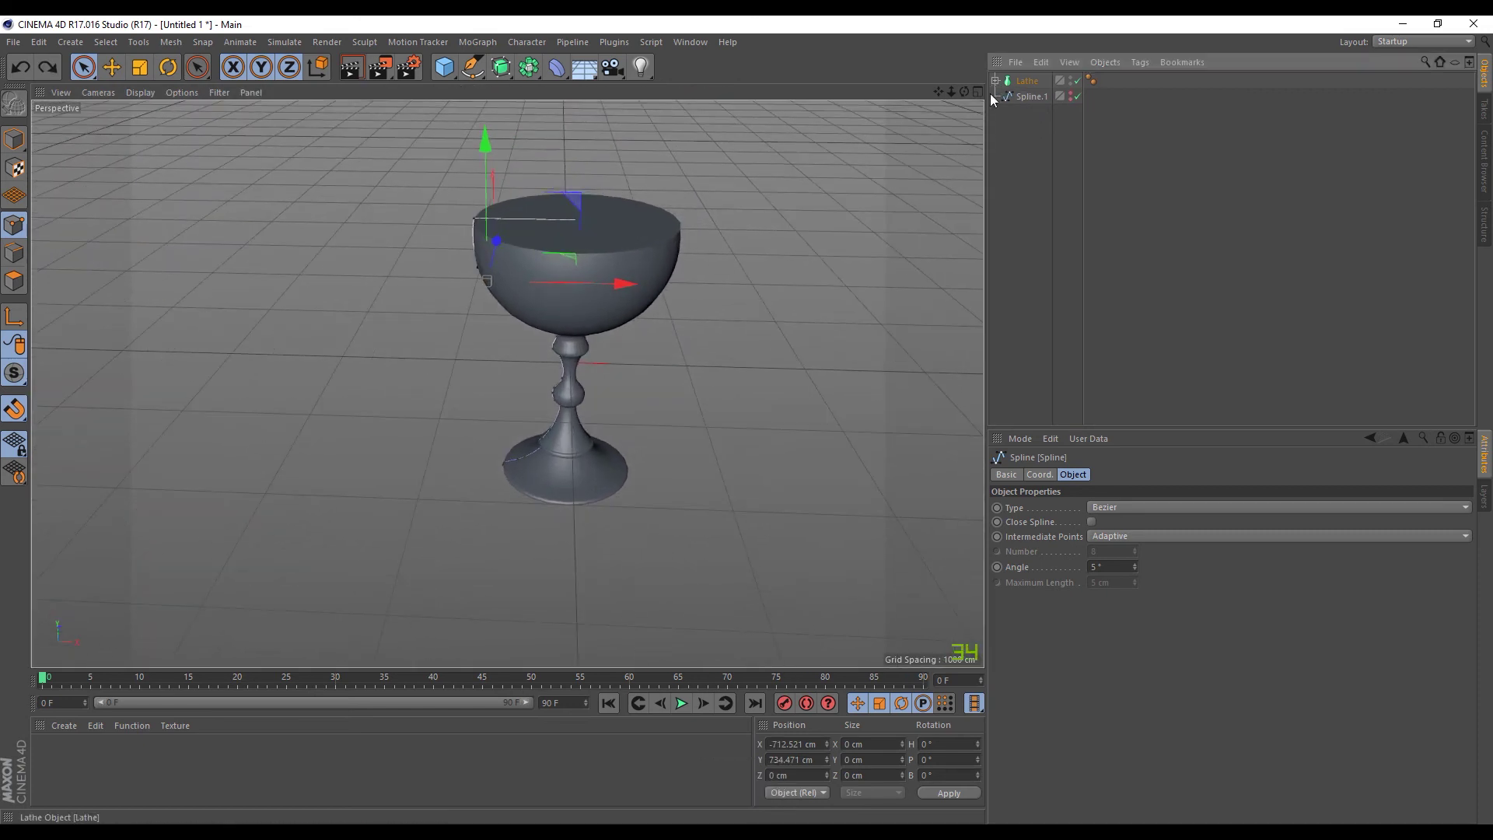
alt+middle_drag(777, 233, 724, 322)
alt+drag(724, 322, 893, 194)
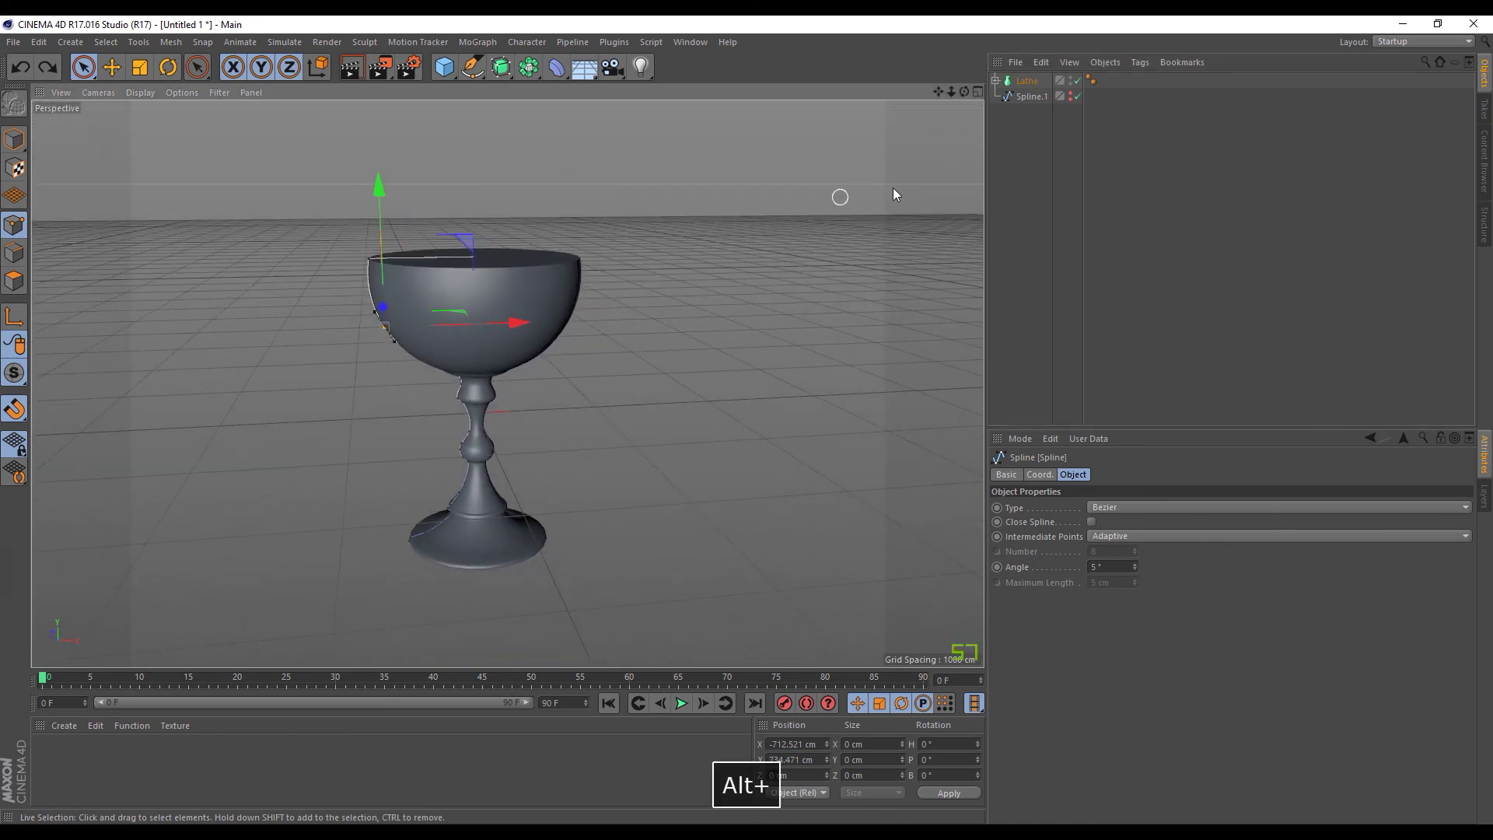
- Select the Lathe object and examine the goblet from a raised angle in the Perspective view
click(1025, 80)
alt+drag(669, 311, 570, 344)
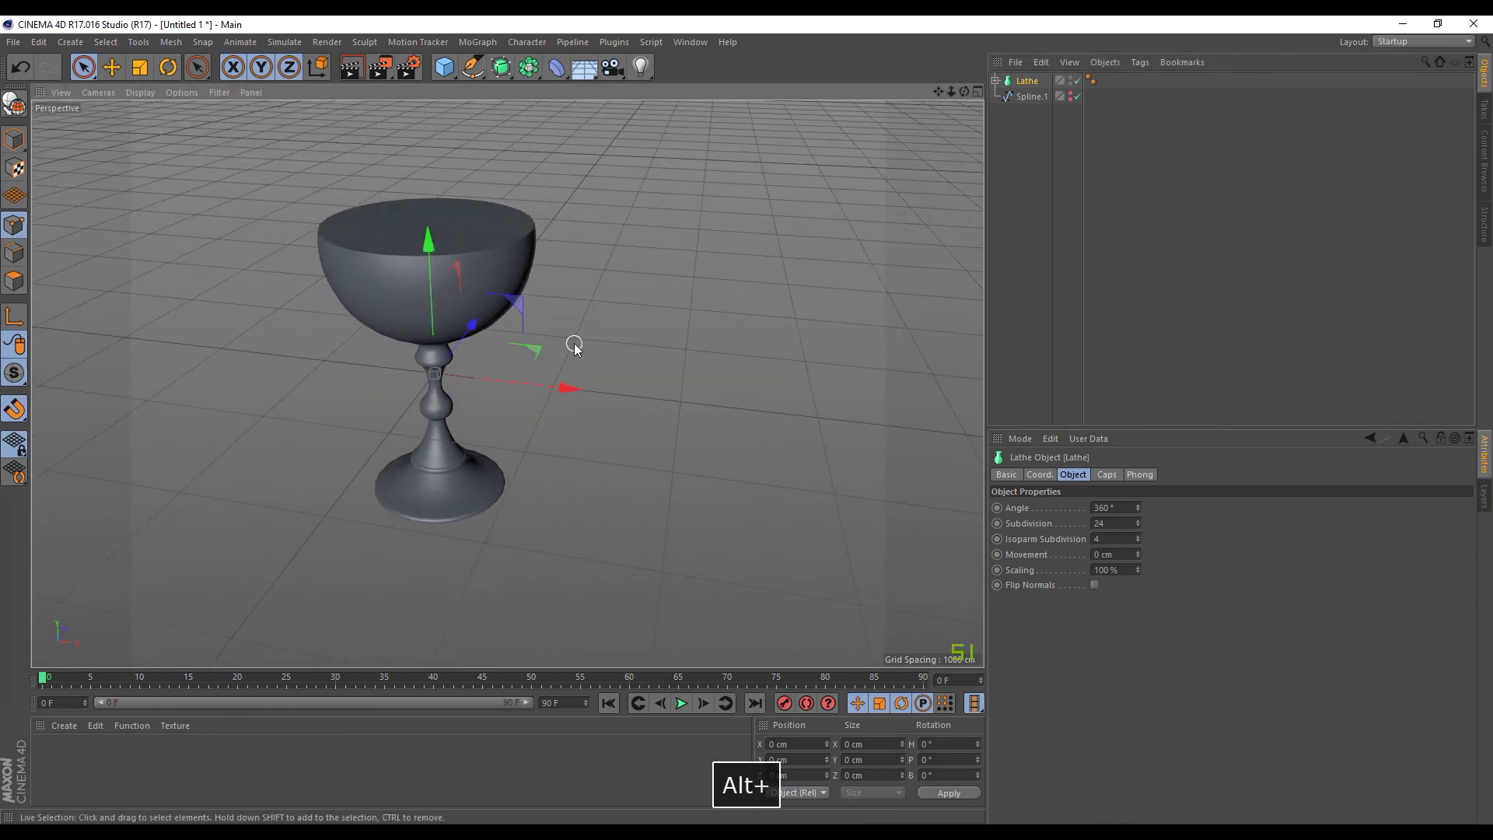
scroll(390, 259, up, 3)
scroll(458, 341, down, 2)
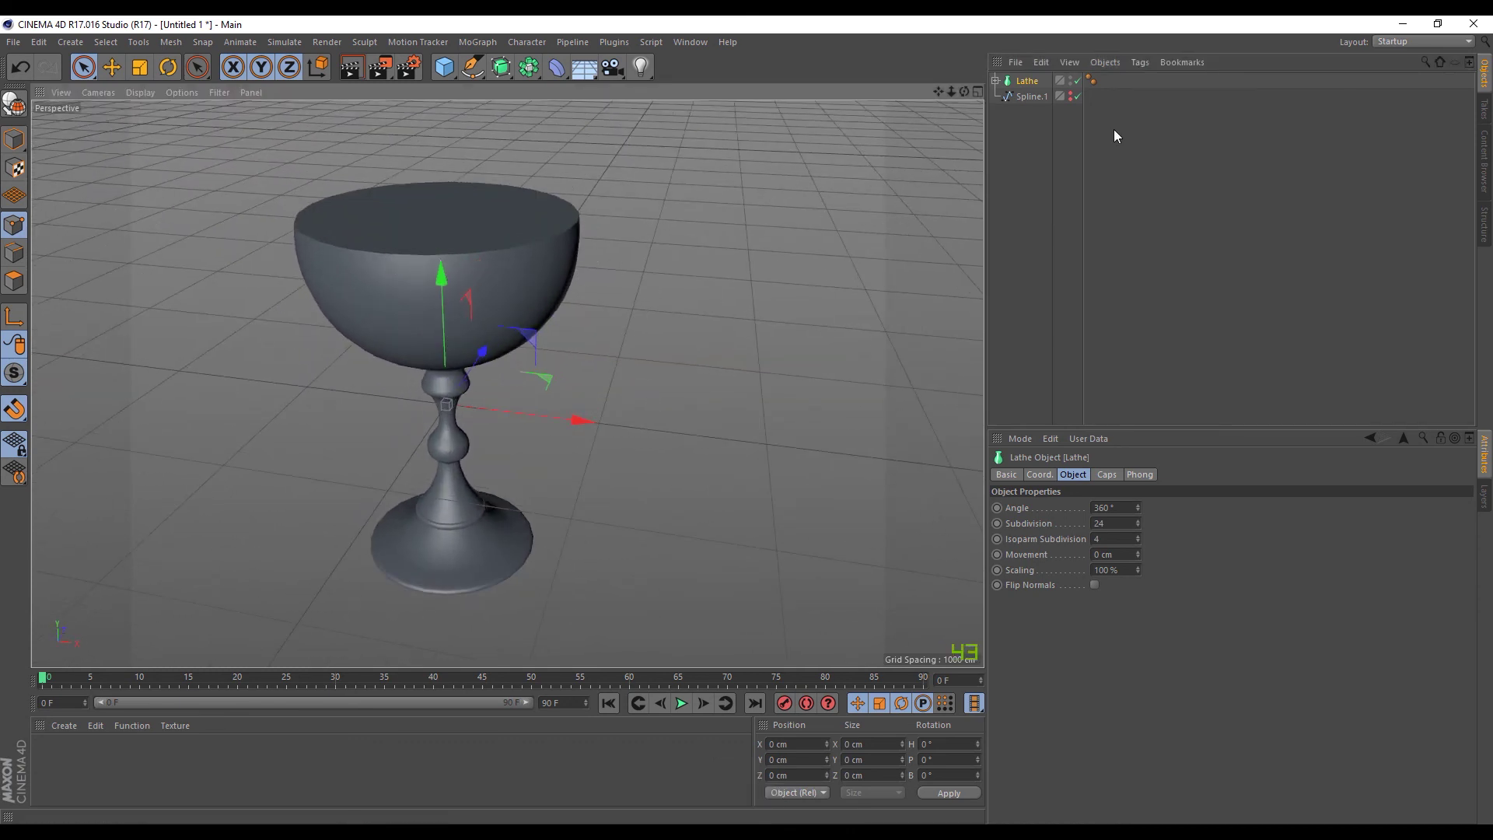
scroll(386, 310, down, 2)
alt+middle_drag(505, 339, 561, 376)
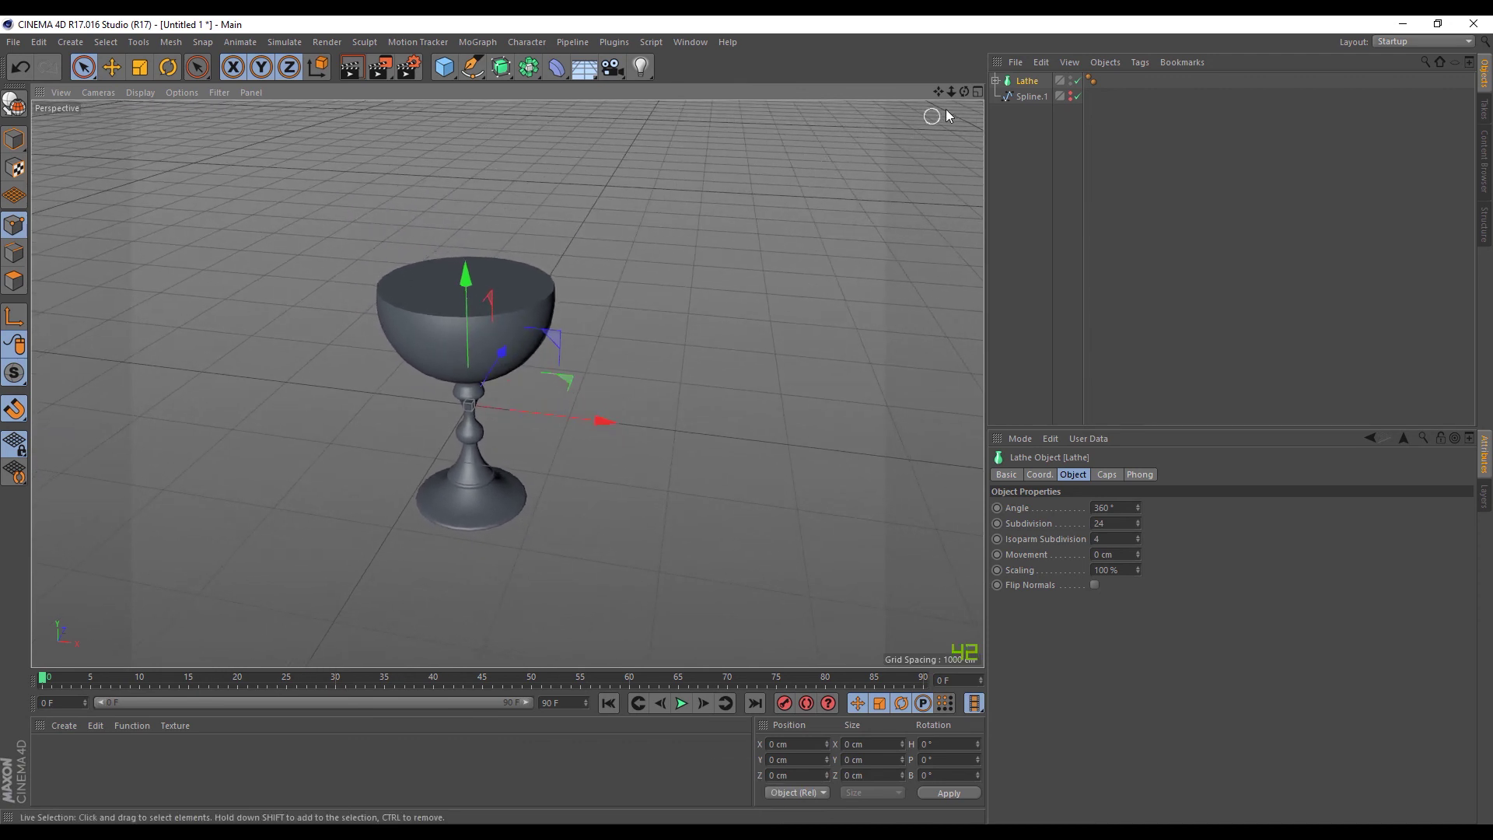
- Inspect the background picture settings in the Front viewport's configuration, and return to the full-size Perspective view of the goblet
click(977, 92)
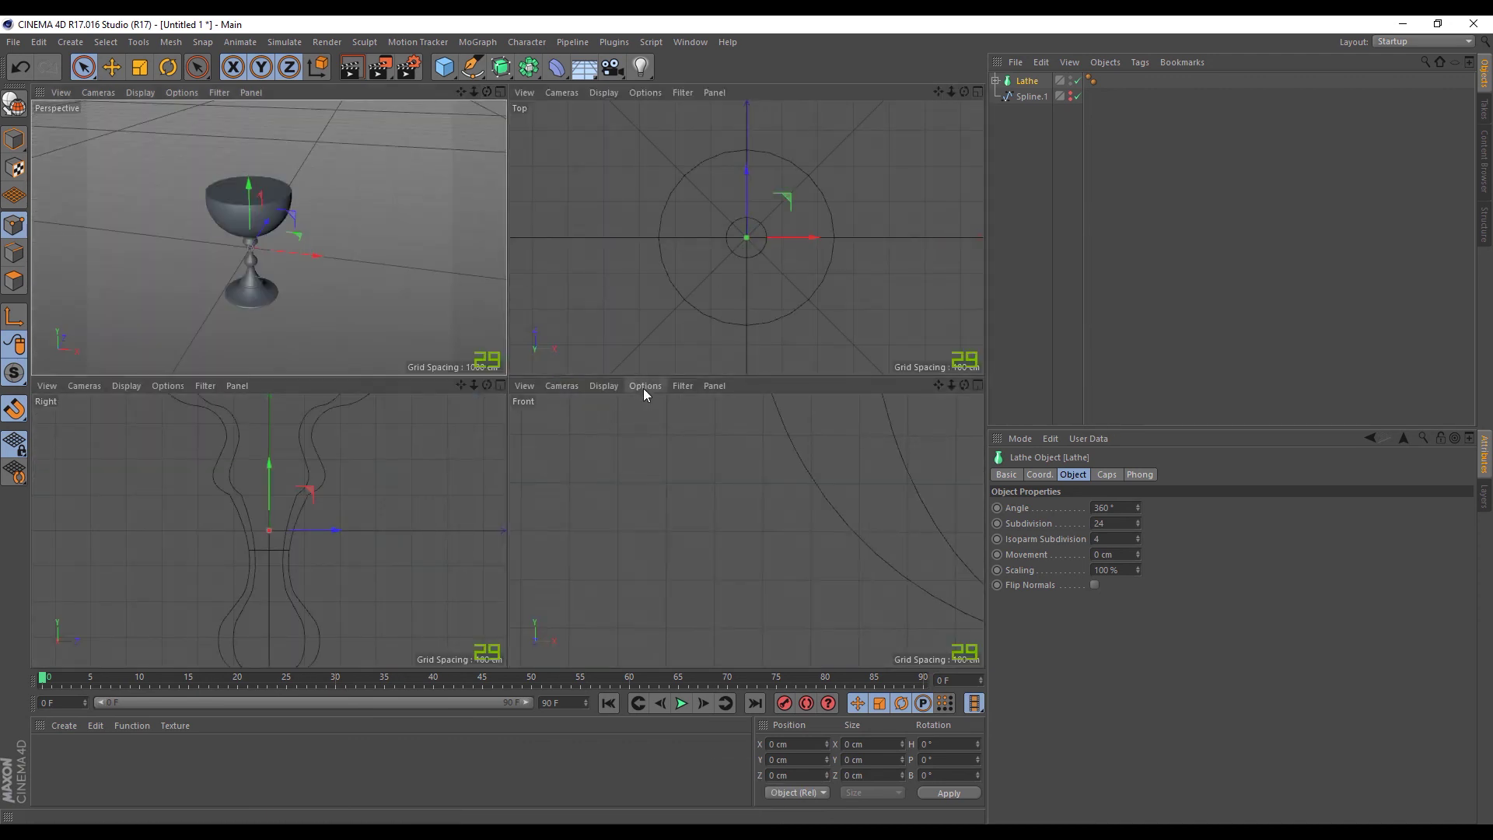
click(642, 385)
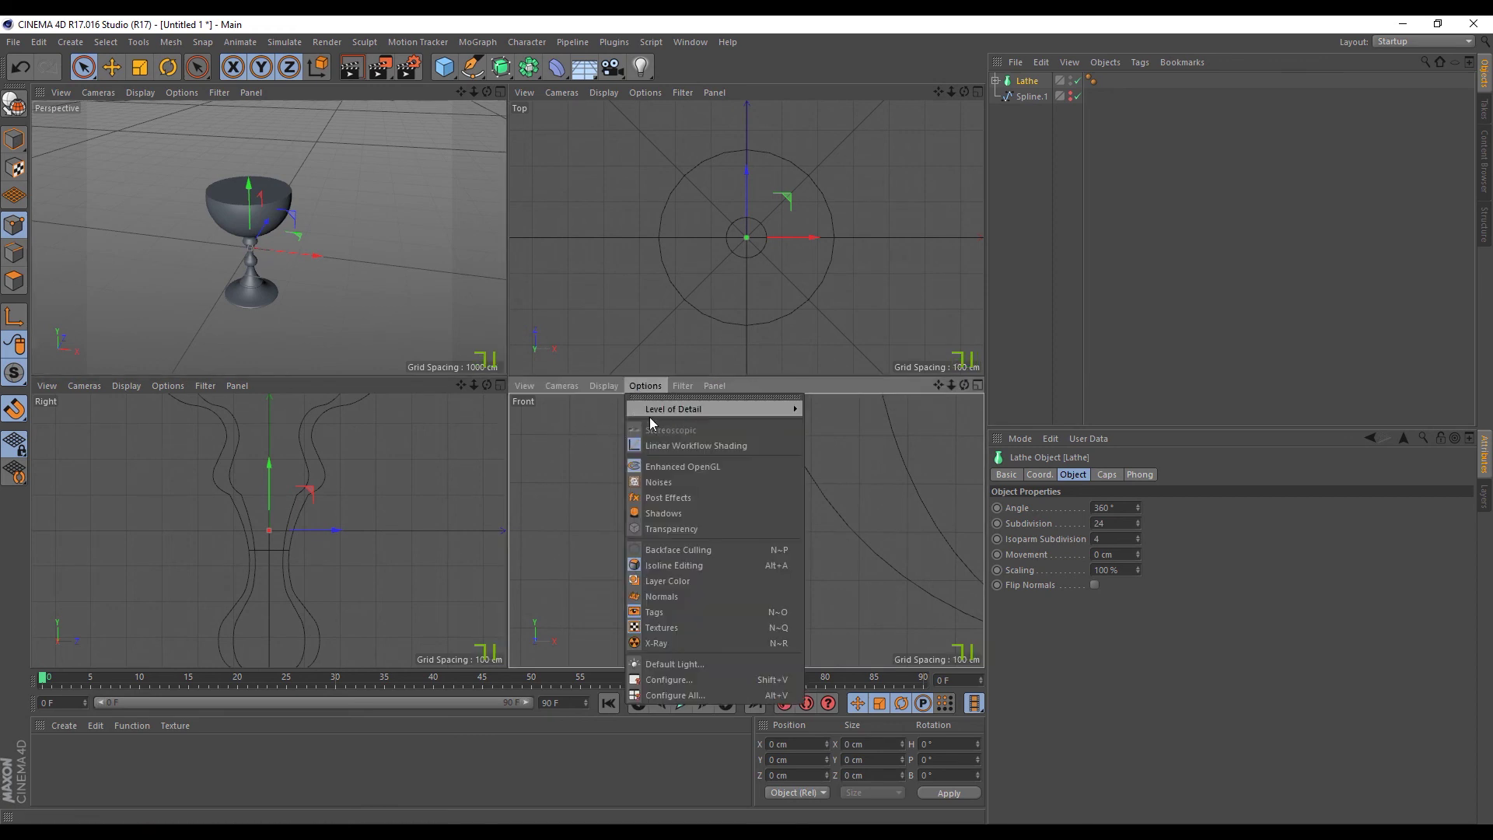
click(668, 680)
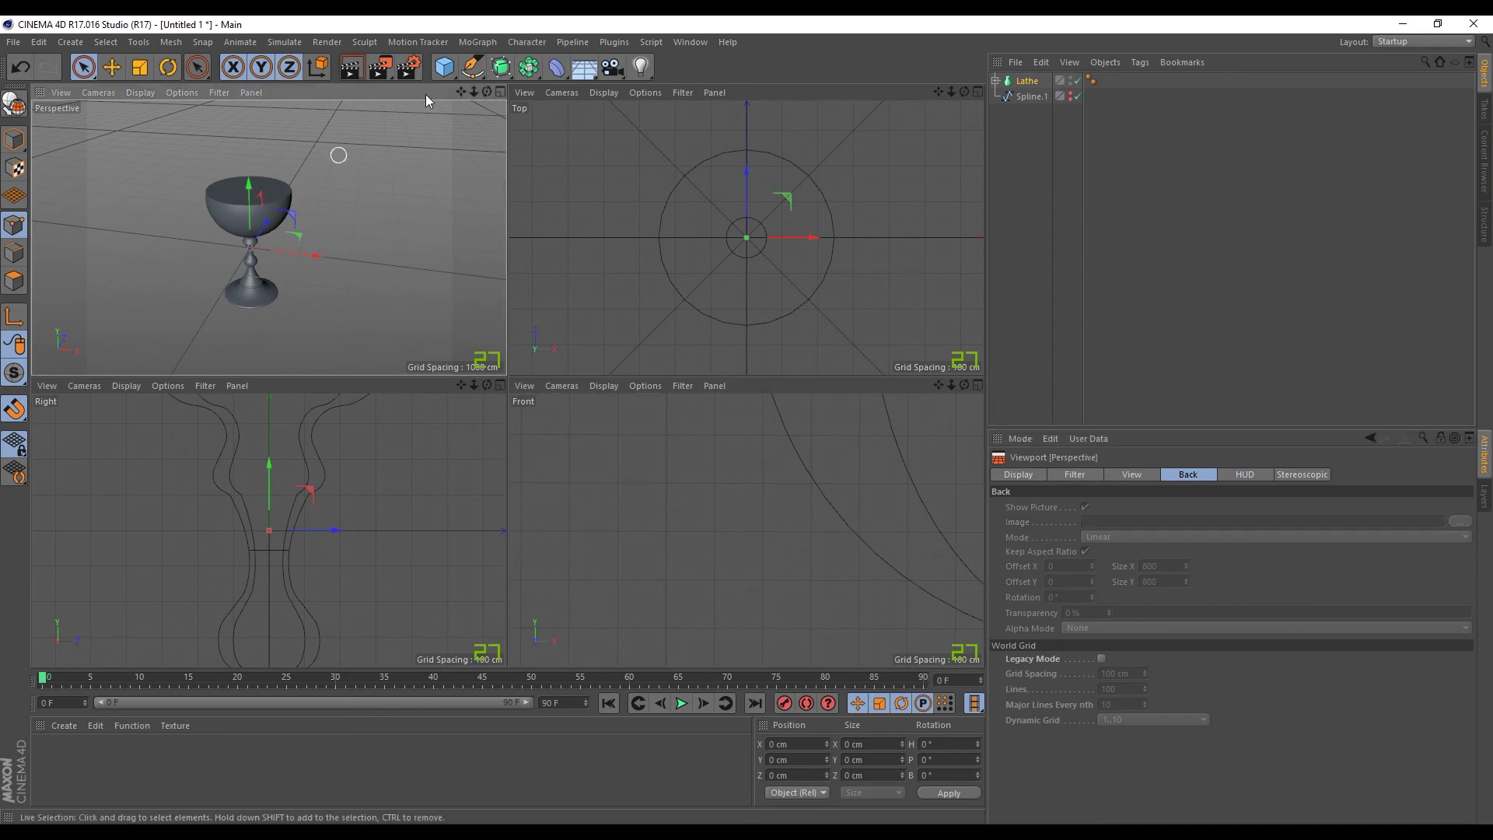
click(500, 92)
scroll(561, 241, down, 2)
alt+drag(561, 241, 733, 254)
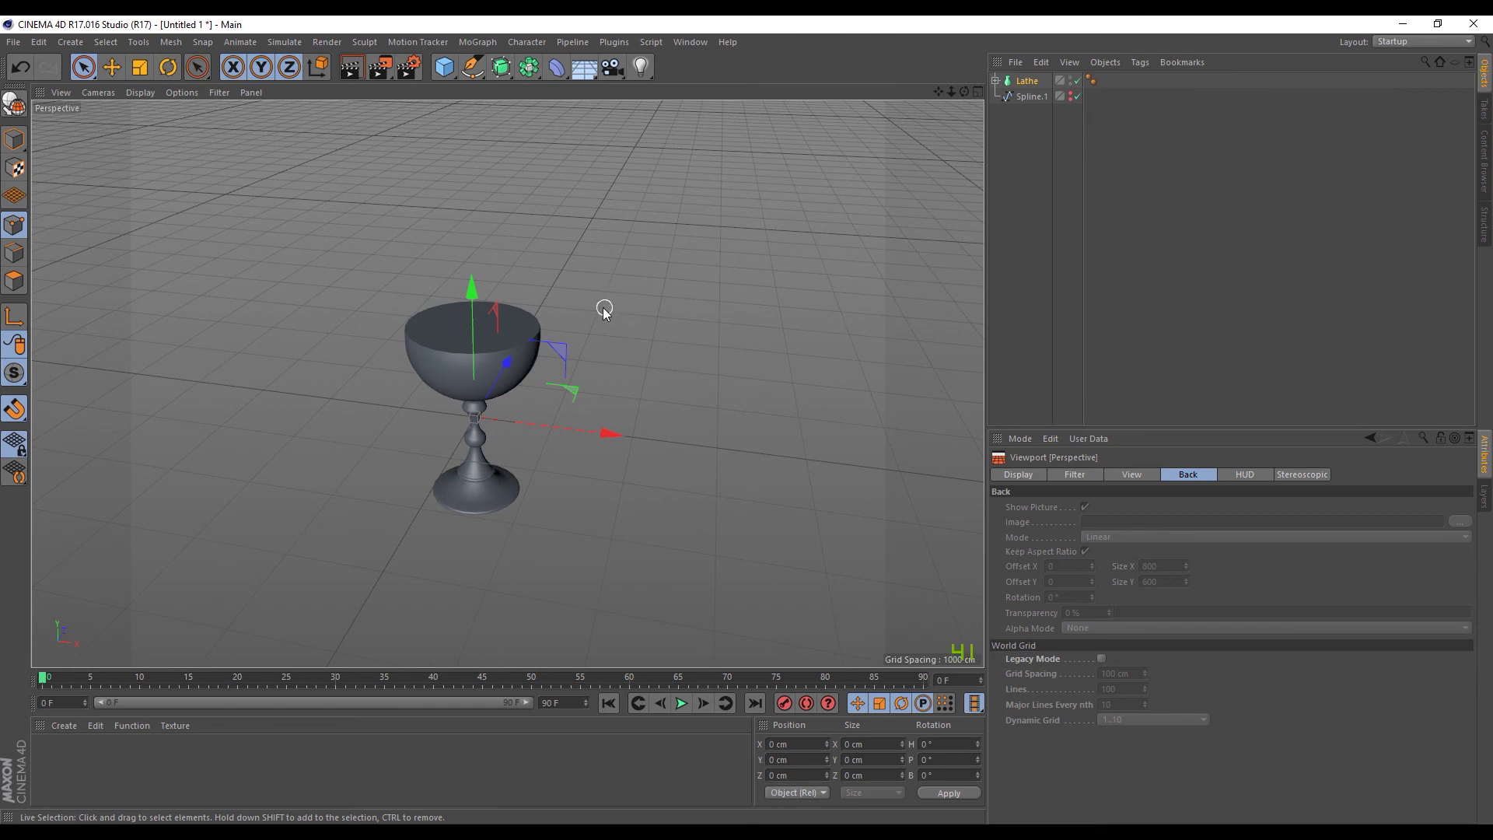